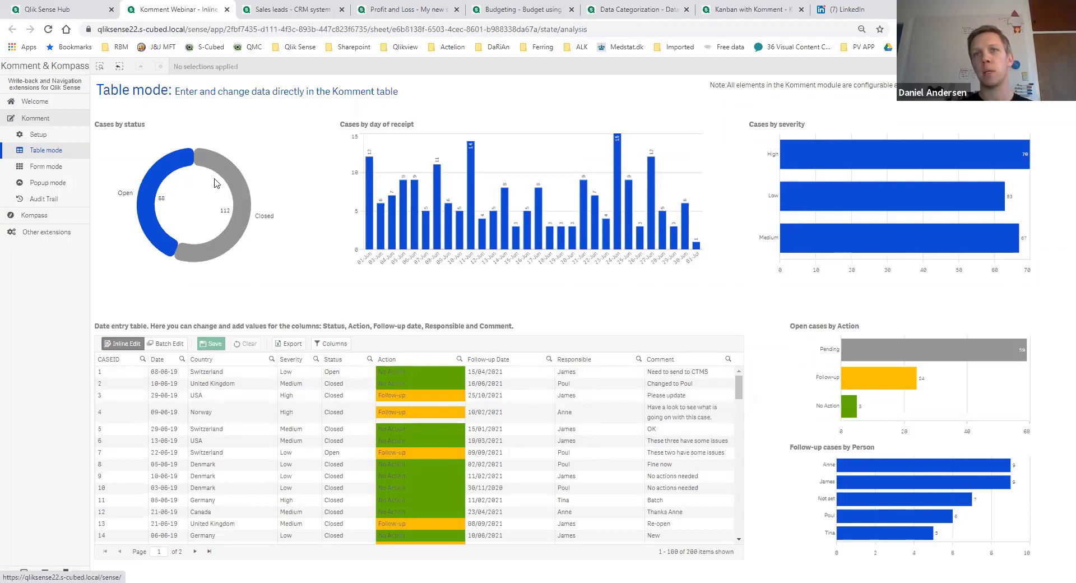
Filter the dashboard to cases with Open status and High severity.
click(171, 176)
click(278, 113)
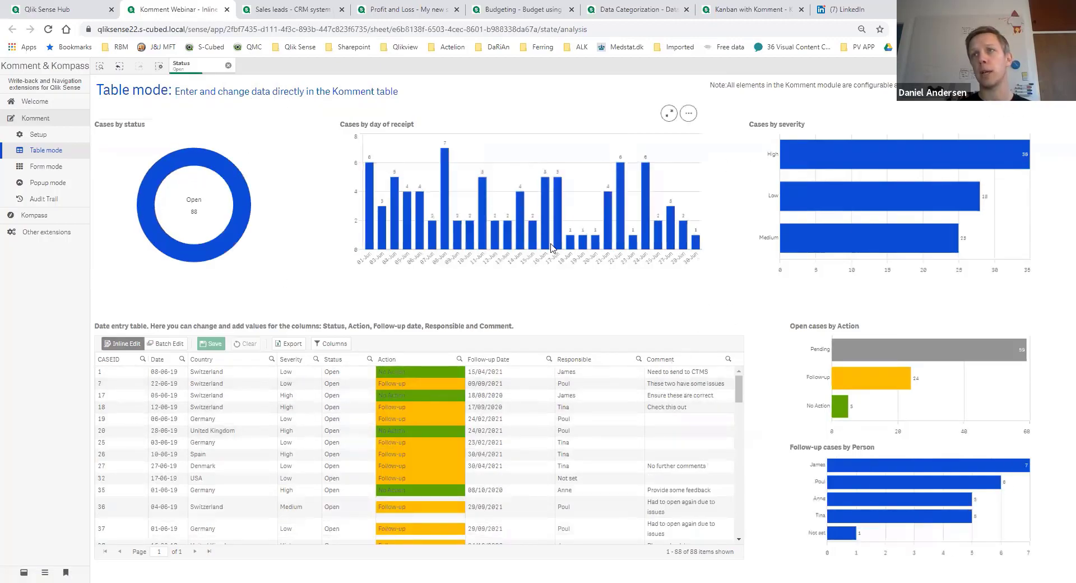
click(816, 168)
key(Return)
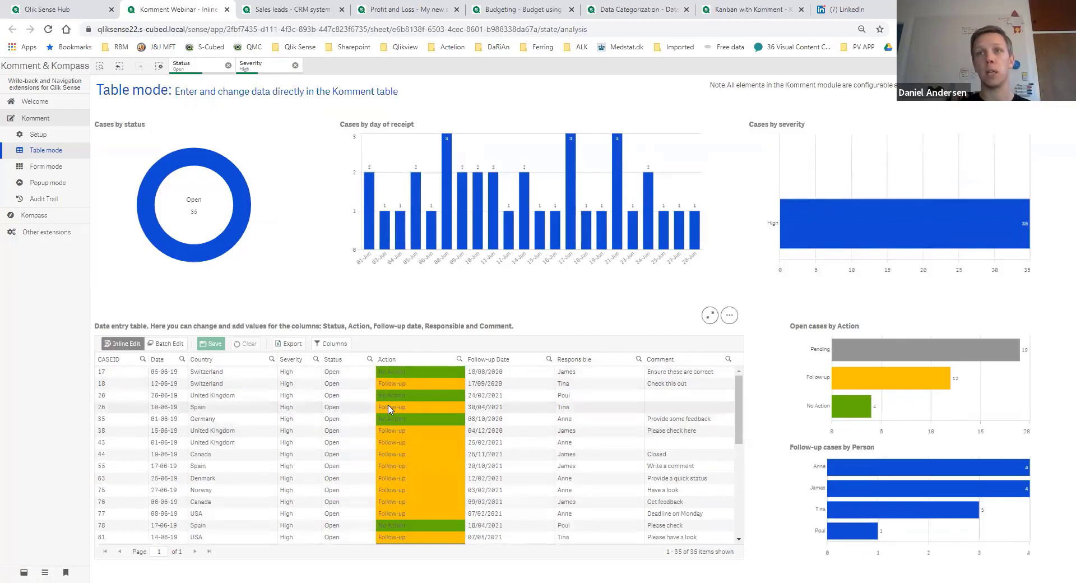
Set case 18's action to No Action and its follow-up date to 24/11/2021.
click(447, 386)
click(456, 385)
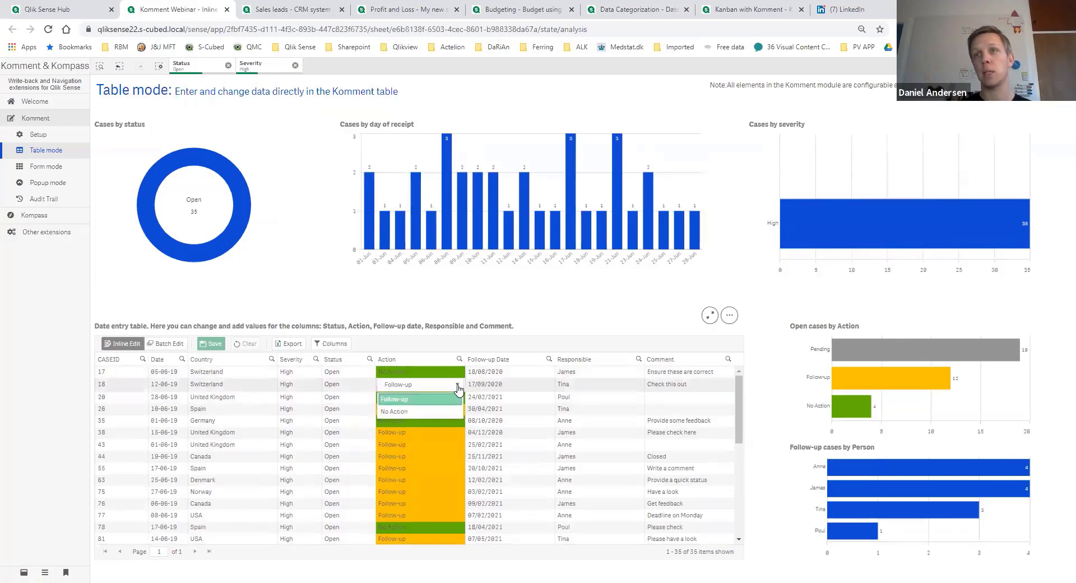
click(418, 411)
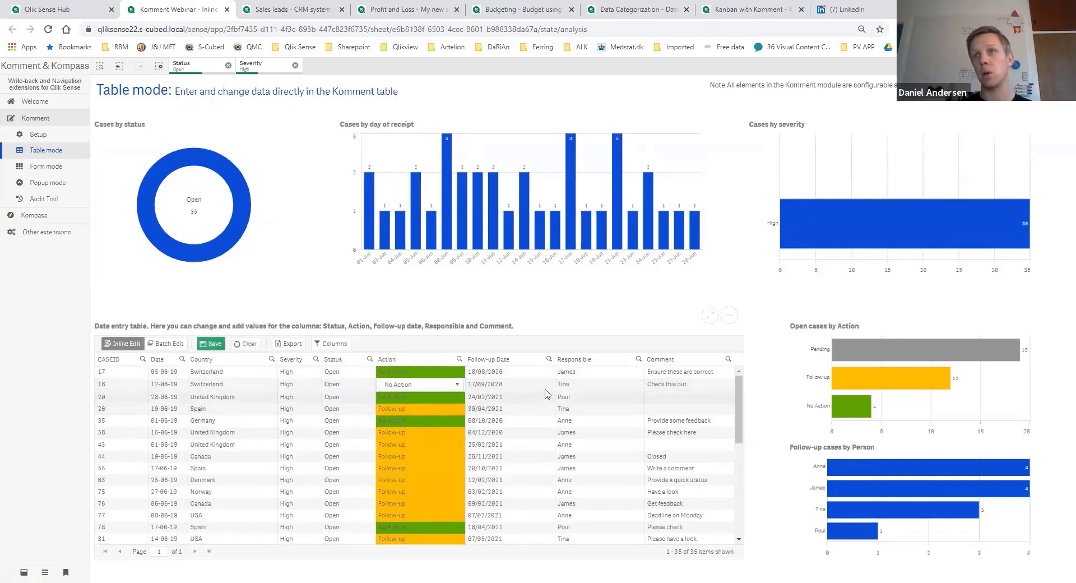
click(539, 384)
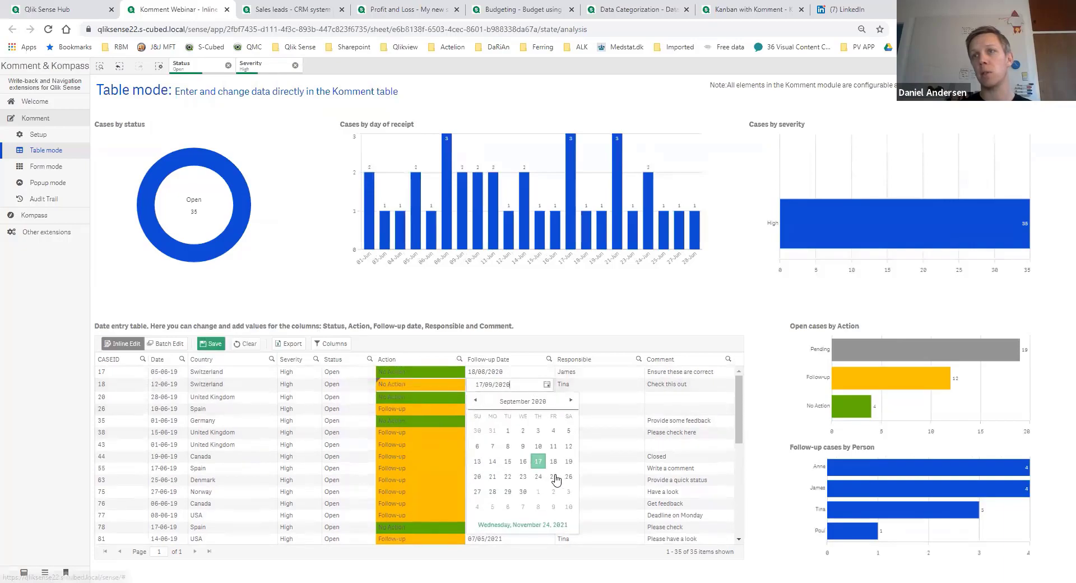
click(523, 524)
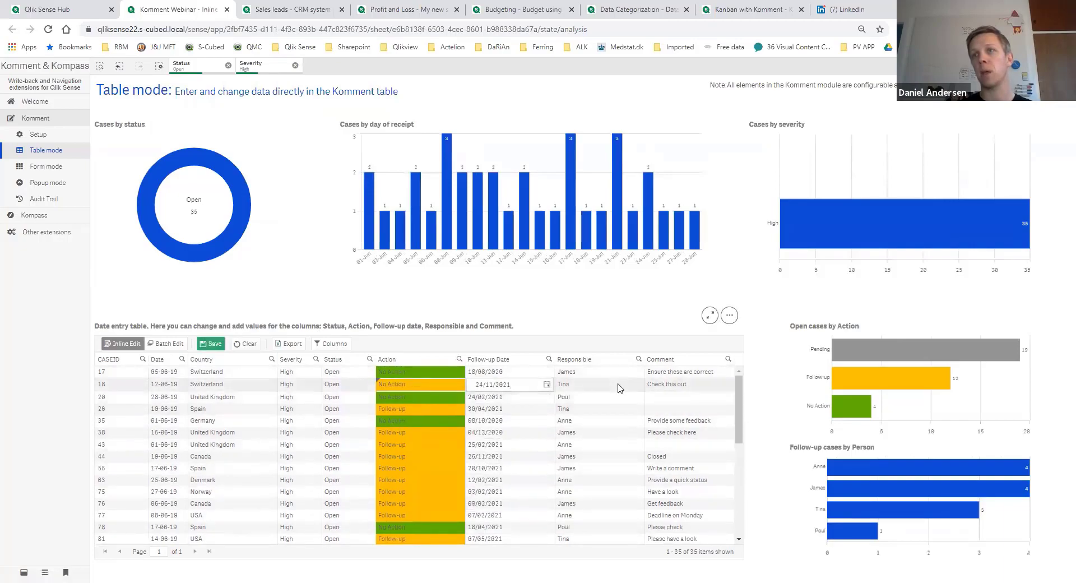
Reassign case 18 to the third listed person, extend its comment to "Check this out before Monday", and save the changes.
click(617, 385)
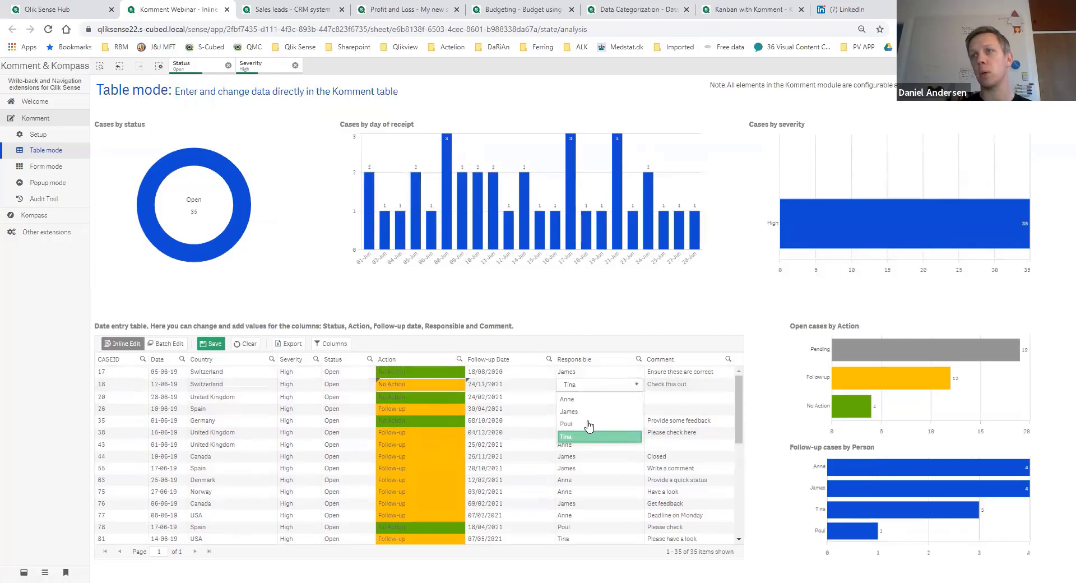
click(588, 425)
click(706, 384)
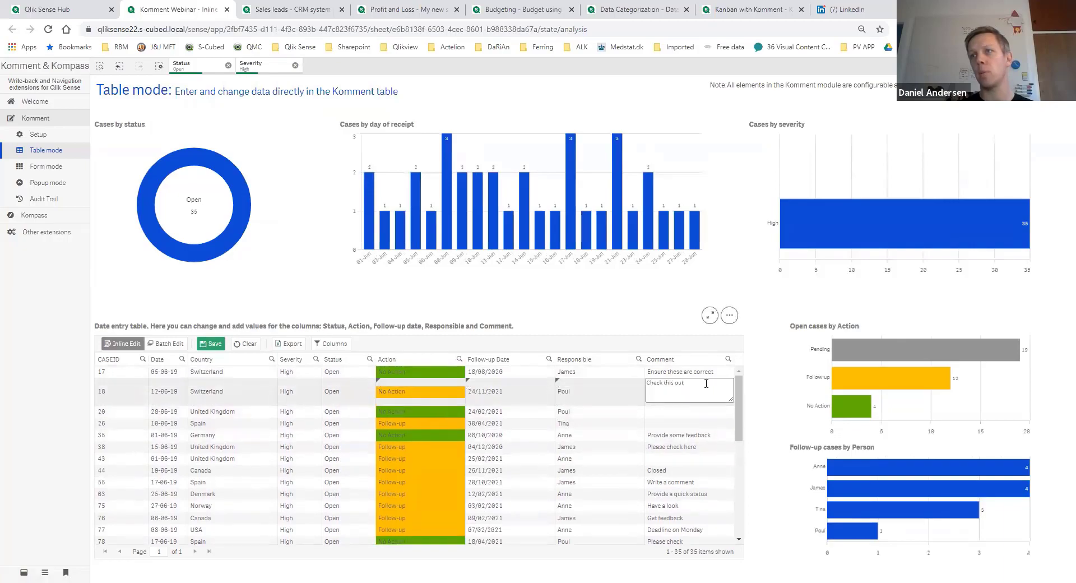
text(bef)
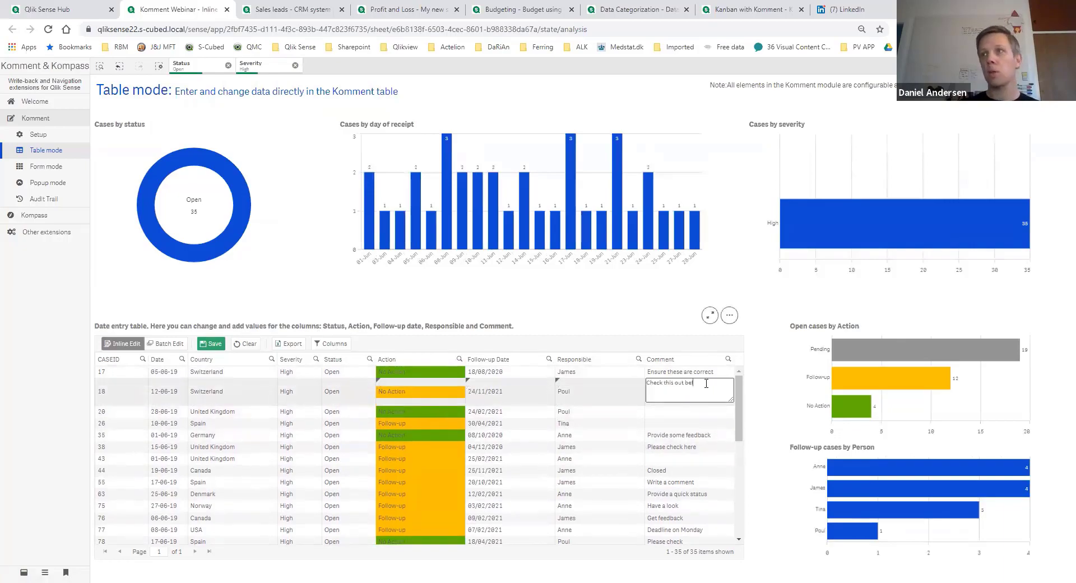
text(ore)
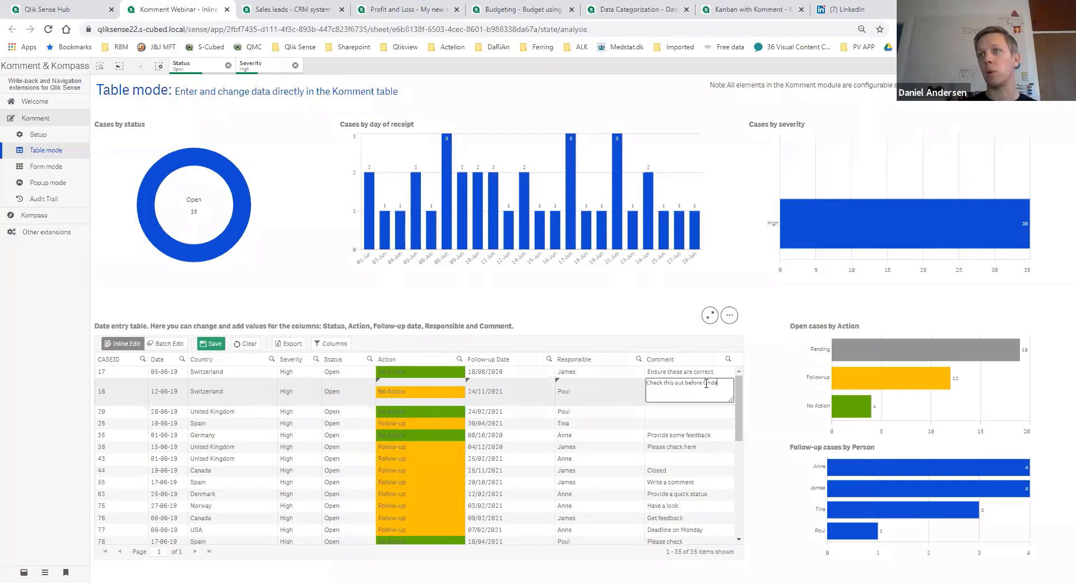
text( Monday)
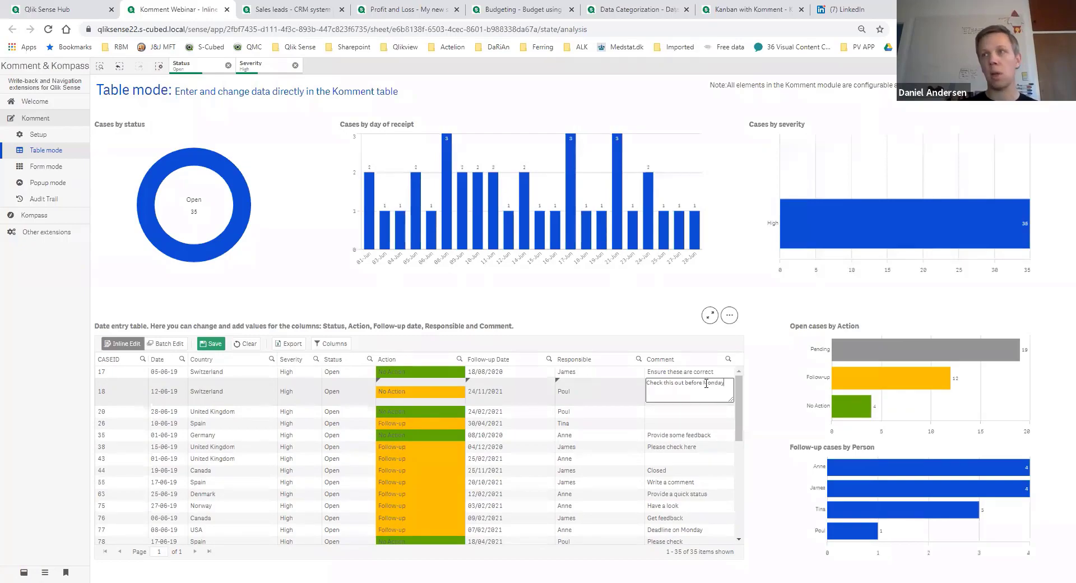
click(618, 341)
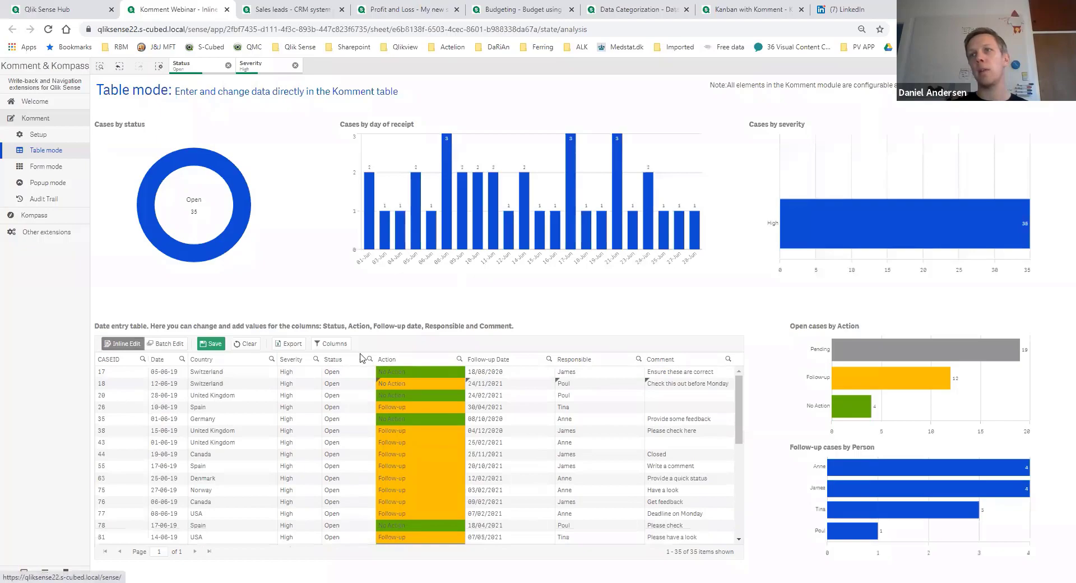
click(211, 344)
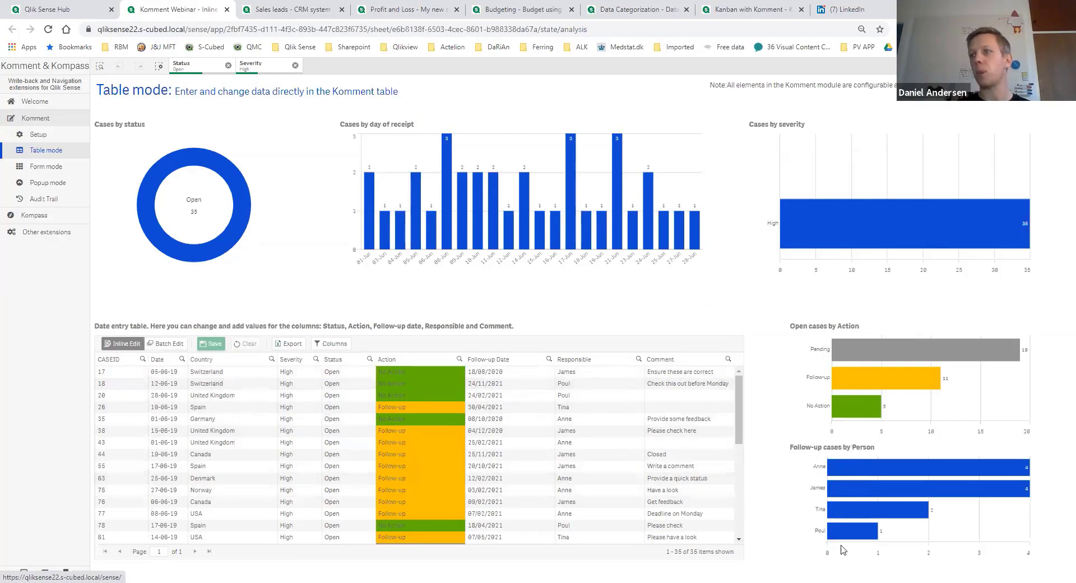
Preview the cases of the last person in the follow-up chart, and clear all selections.
click(855, 533)
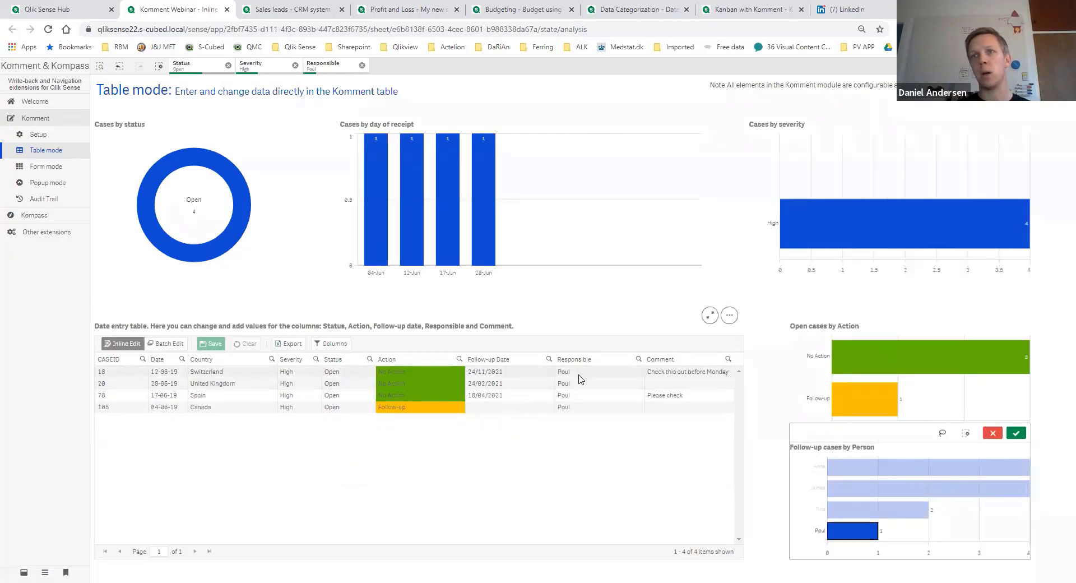
click(992, 433)
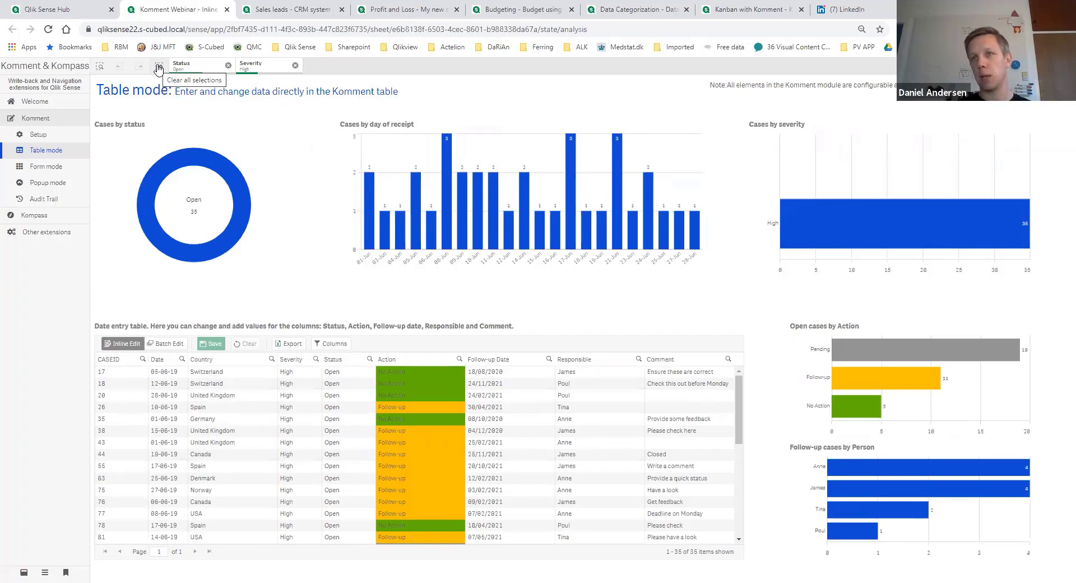
mouse_move(371, 198)
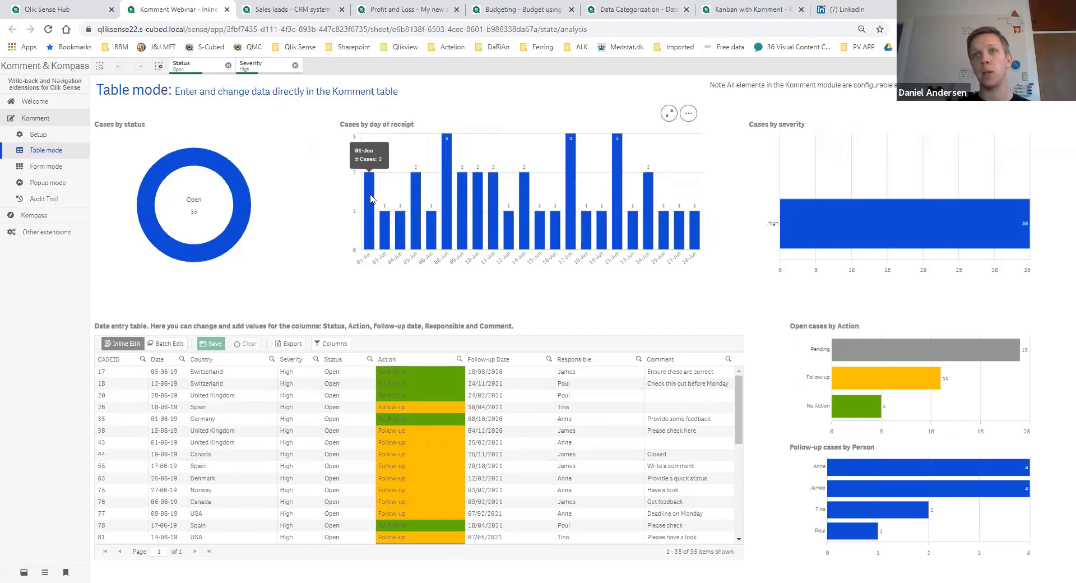
click(160, 68)
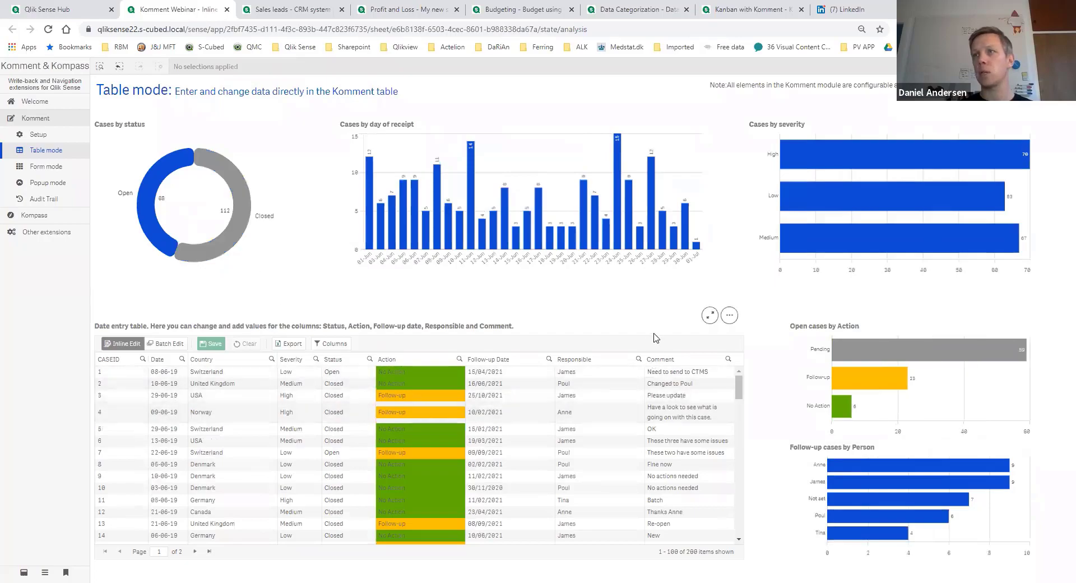
Reassign case 2 to the first listed person and set case 6's follow-up date to 24/11/2021.
click(624, 385)
click(624, 386)
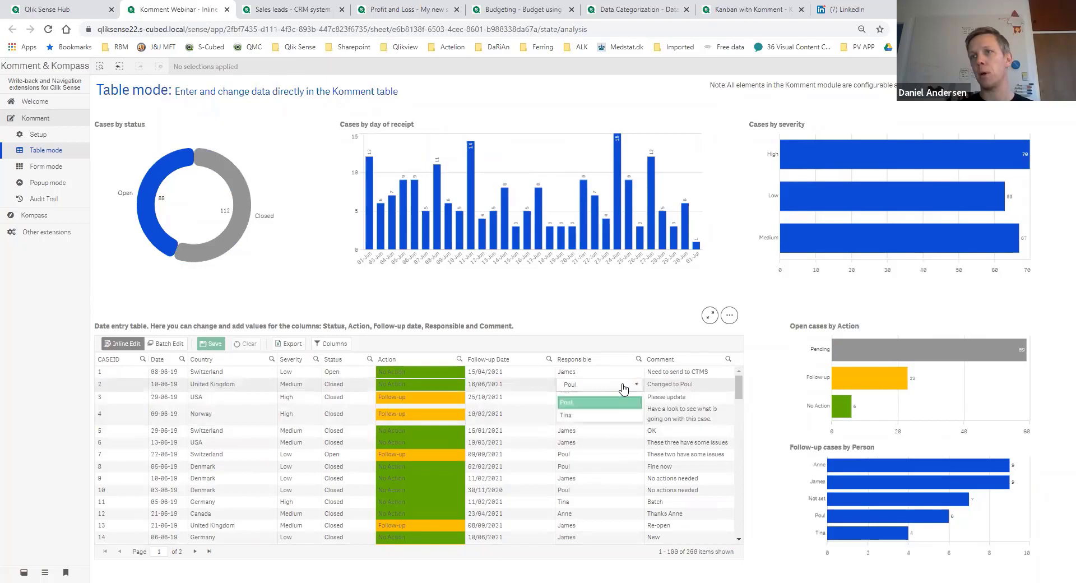
click(620, 409)
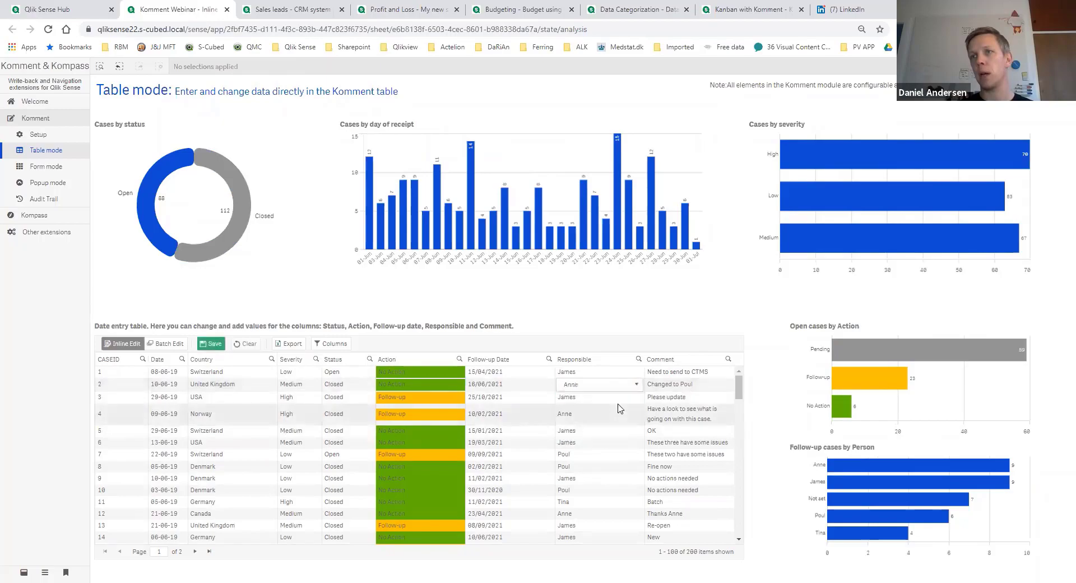
click(548, 440)
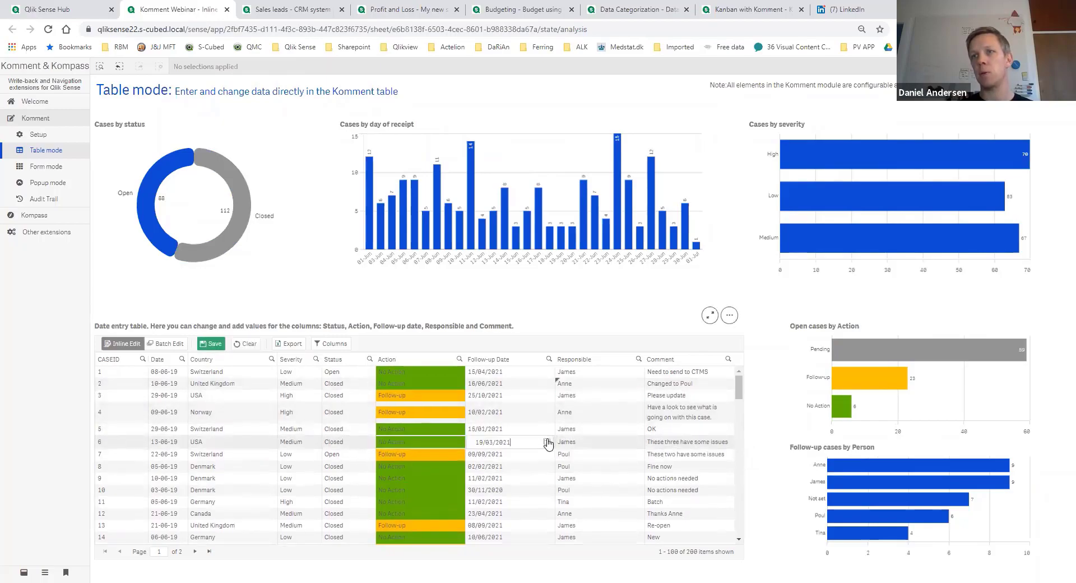
click(531, 426)
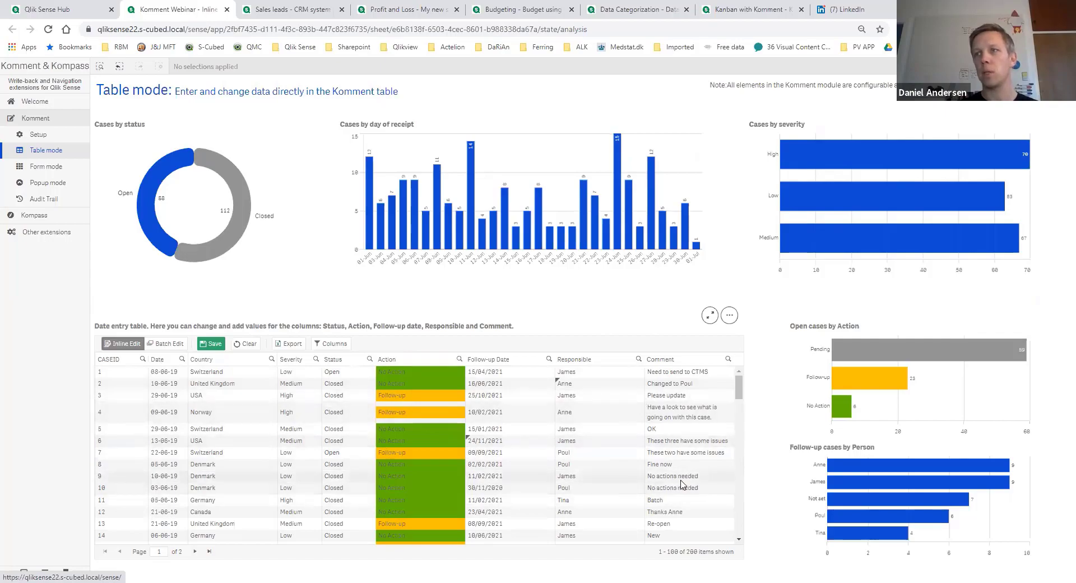
Reassign case 9 to the same person responsible for case 2 and save the table changes.
click(589, 478)
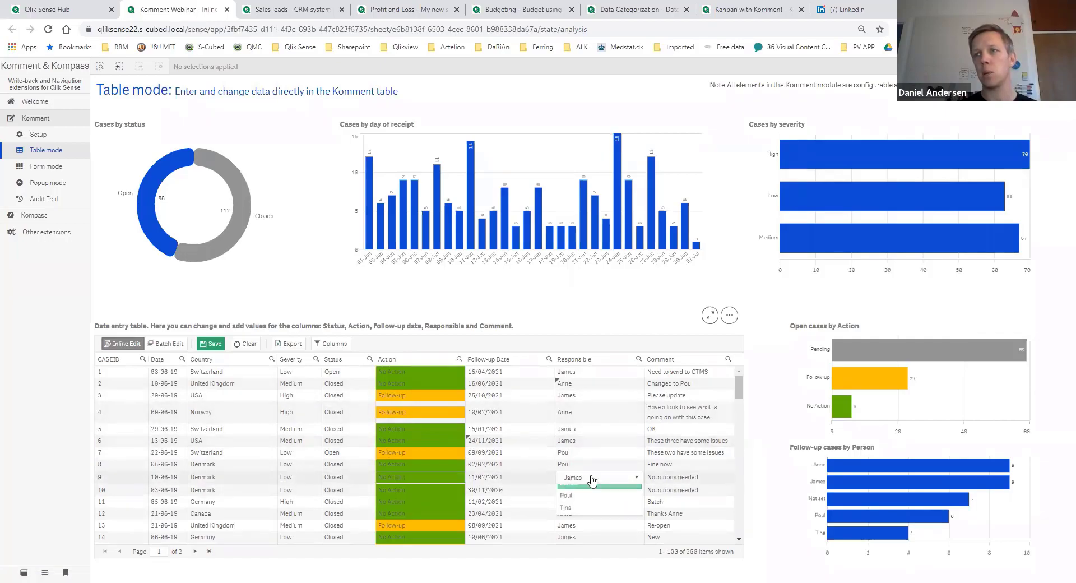
click(592, 500)
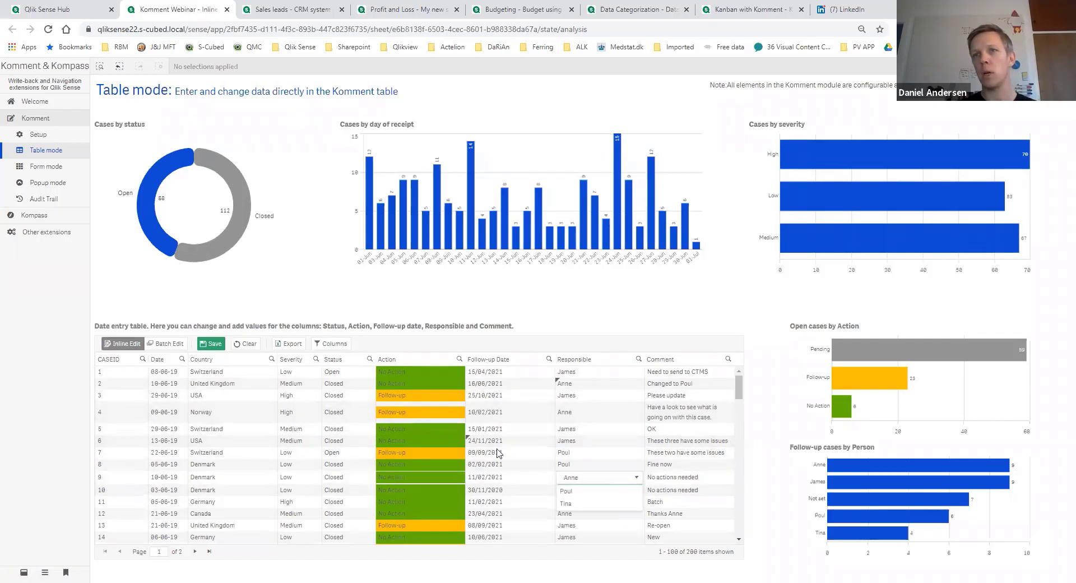
click(210, 344)
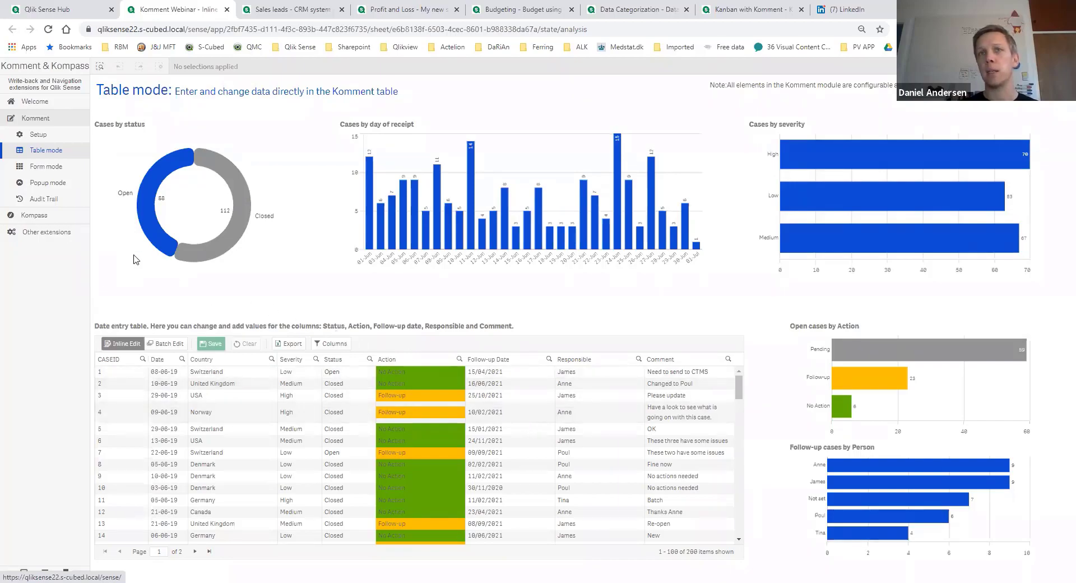
Open the Audit Trail sheet and browse the history of saved changes across cases.
click(52, 199)
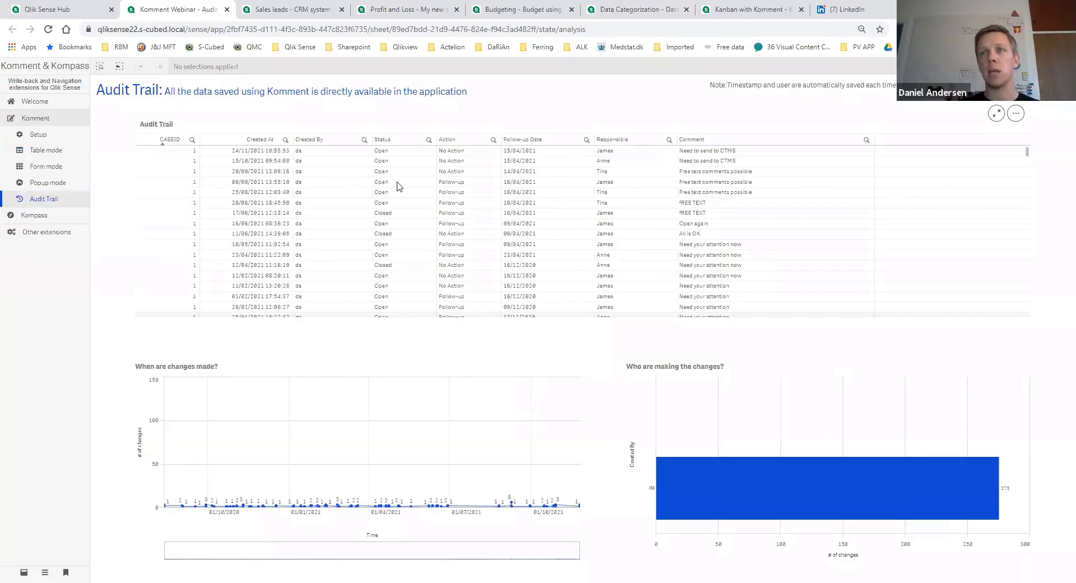
scroll(399, 186, down, 3)
scroll(399, 186, down, 15)
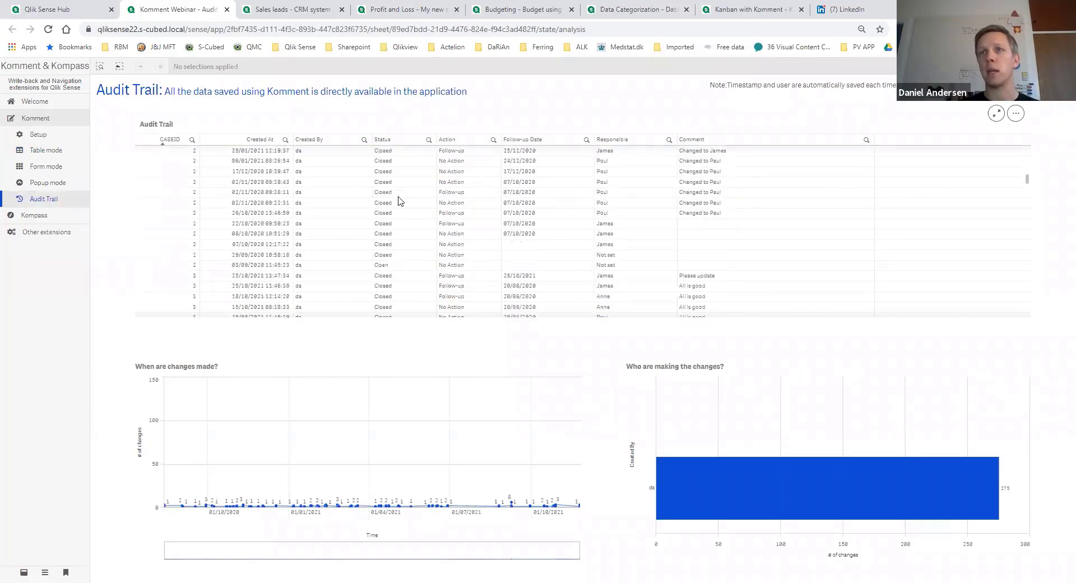
scroll(391, 224, down, 15)
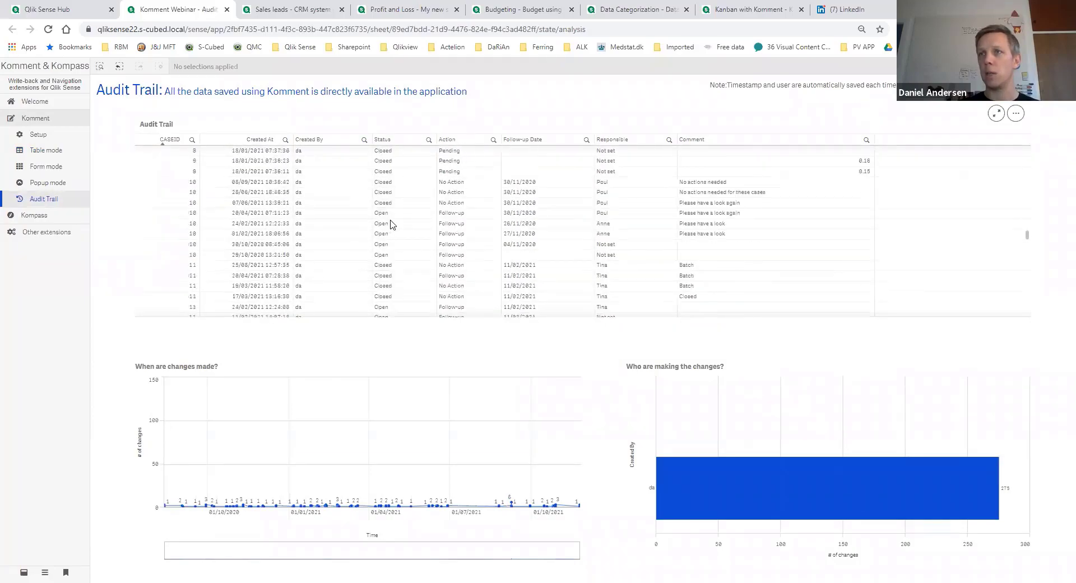
scroll(391, 224, up, 20)
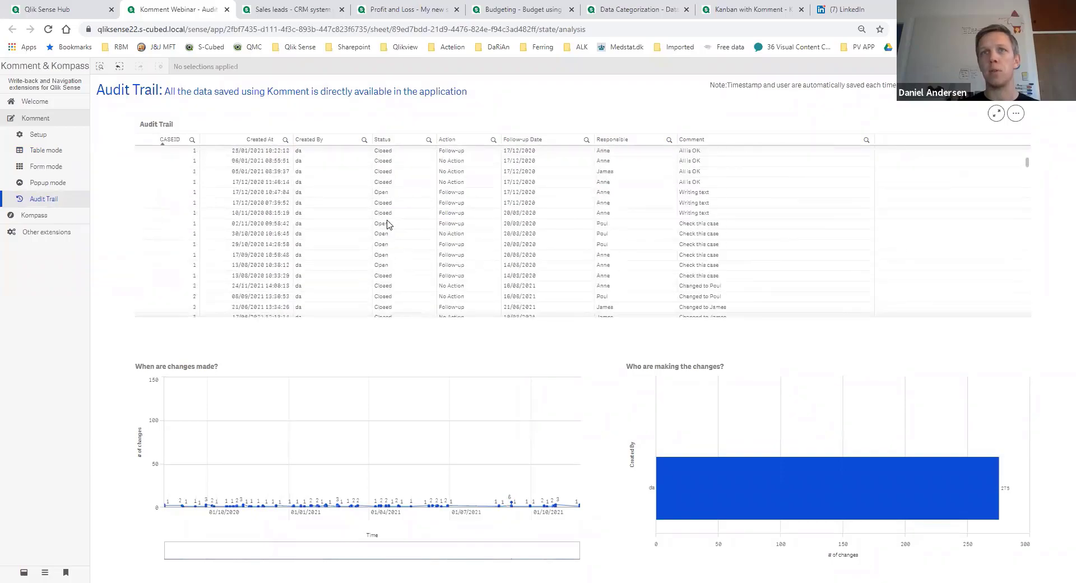
Filter the audit trail to case 1 and review all of its recorded changes.
click(177, 182)
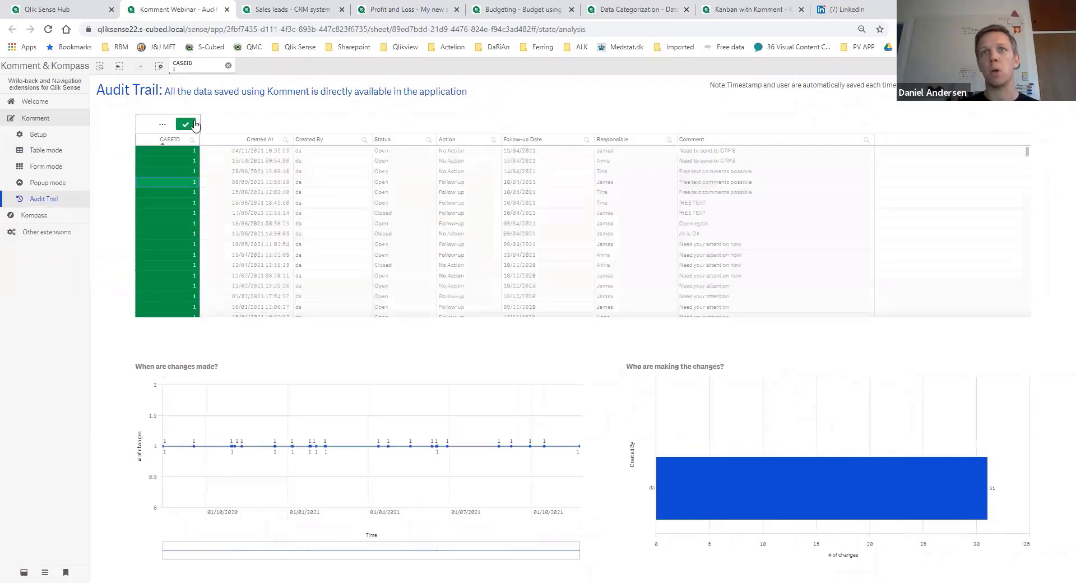
click(191, 121)
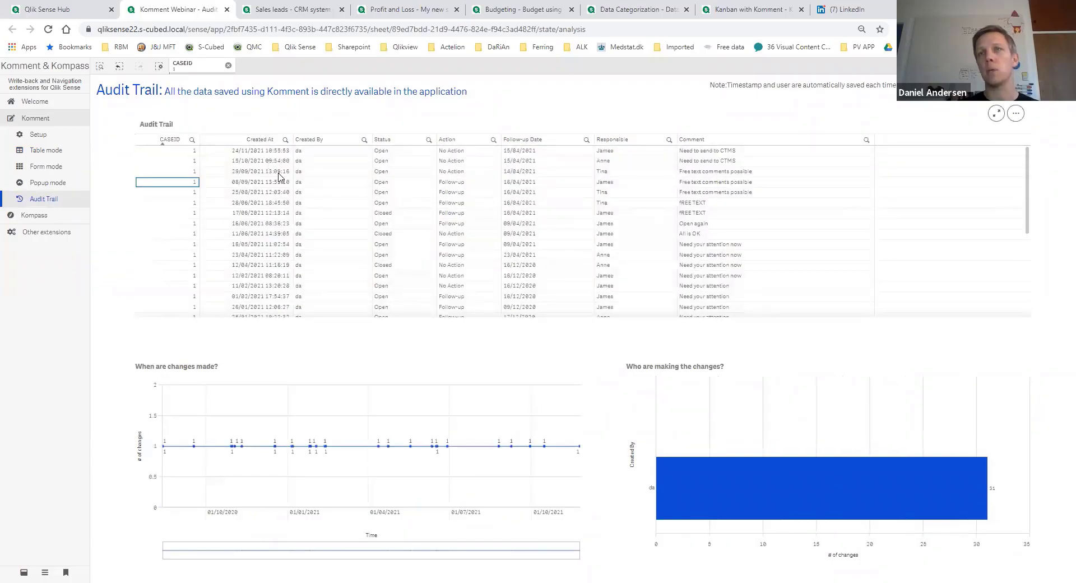
scroll(279, 176, down, 5)
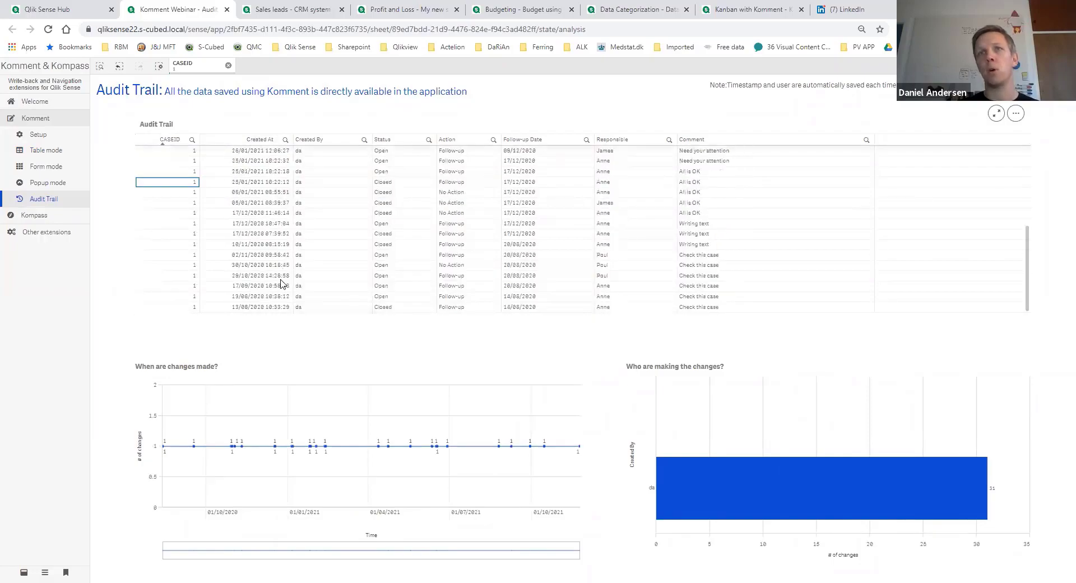
scroll(272, 312, up, 5)
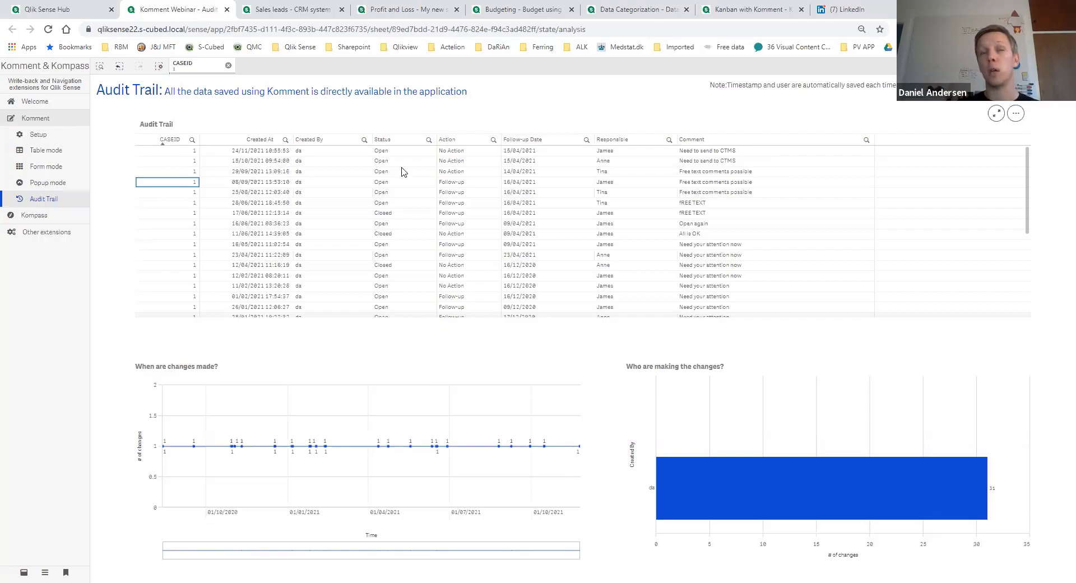
Return to the Table mode sheet, clear all selections, and browse further down the case entries.
click(46, 150)
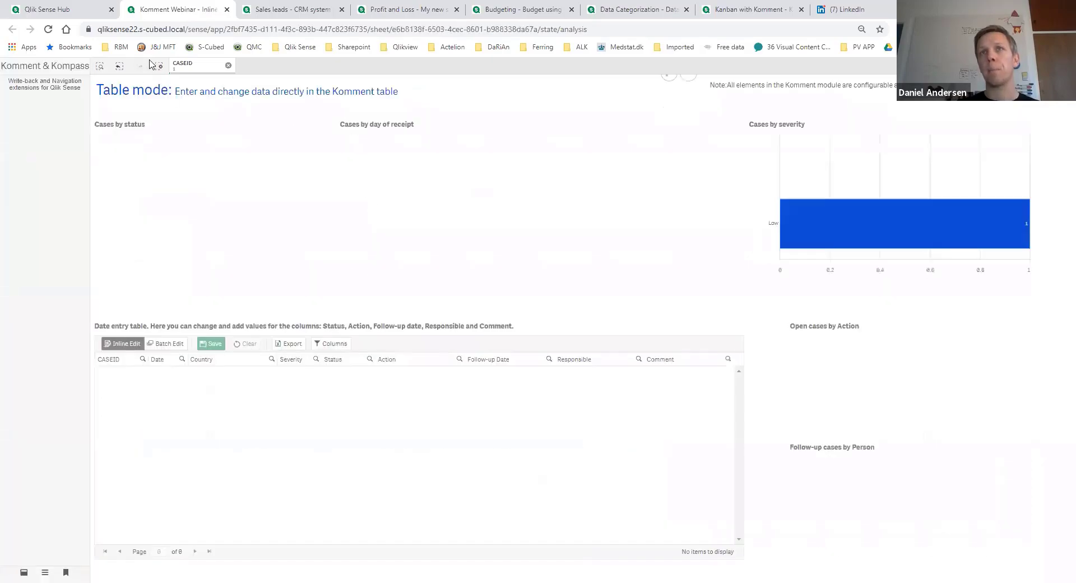
click(161, 67)
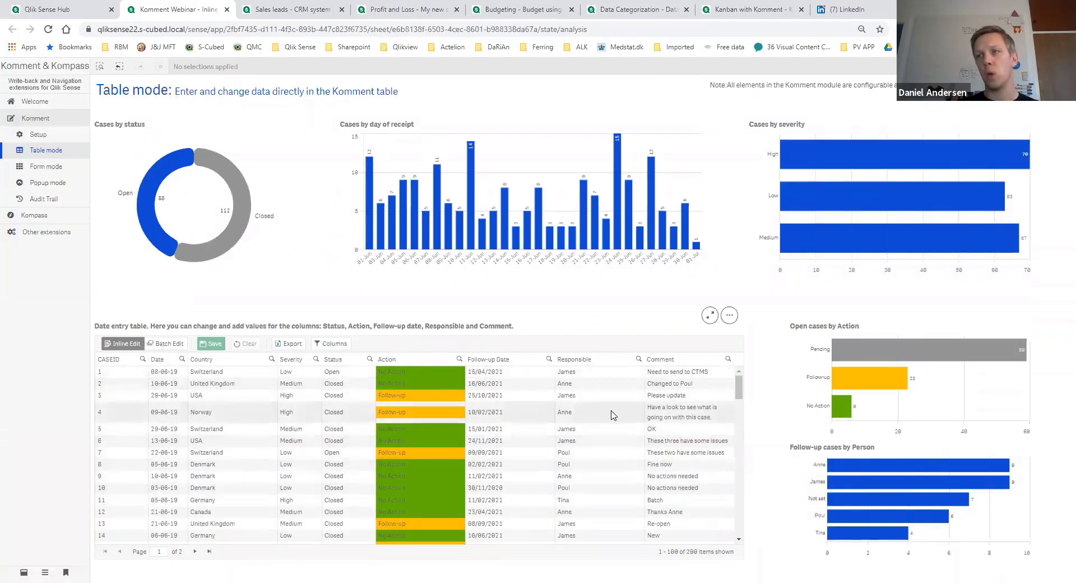
scroll(612, 412, down, 5)
scroll(612, 415, down, 2)
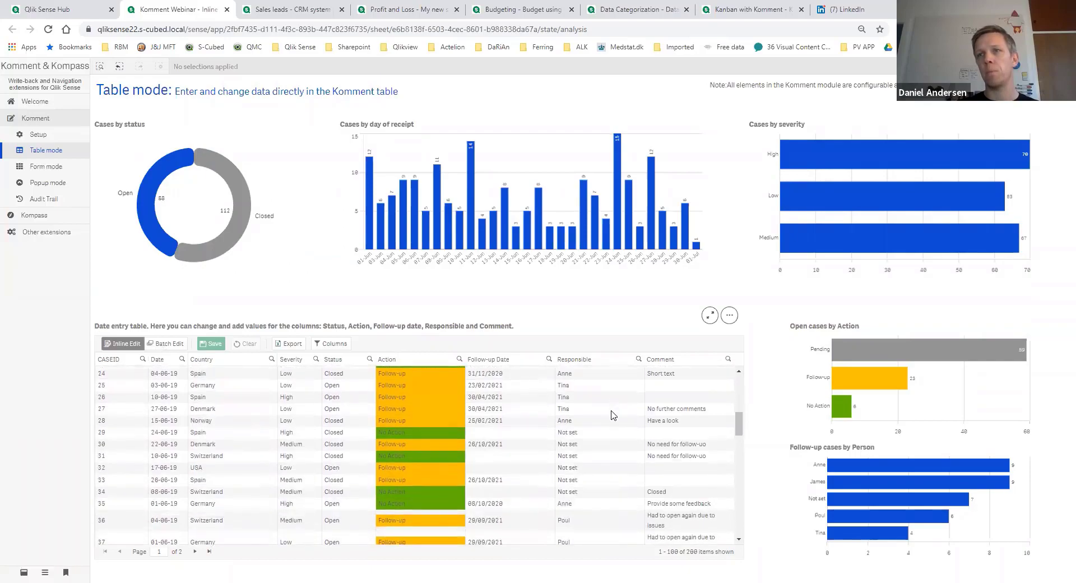
Switch the data entry table to Batch Edit, select cases 9 and 10, and open them for joint editing.
scroll(613, 415, up, 2)
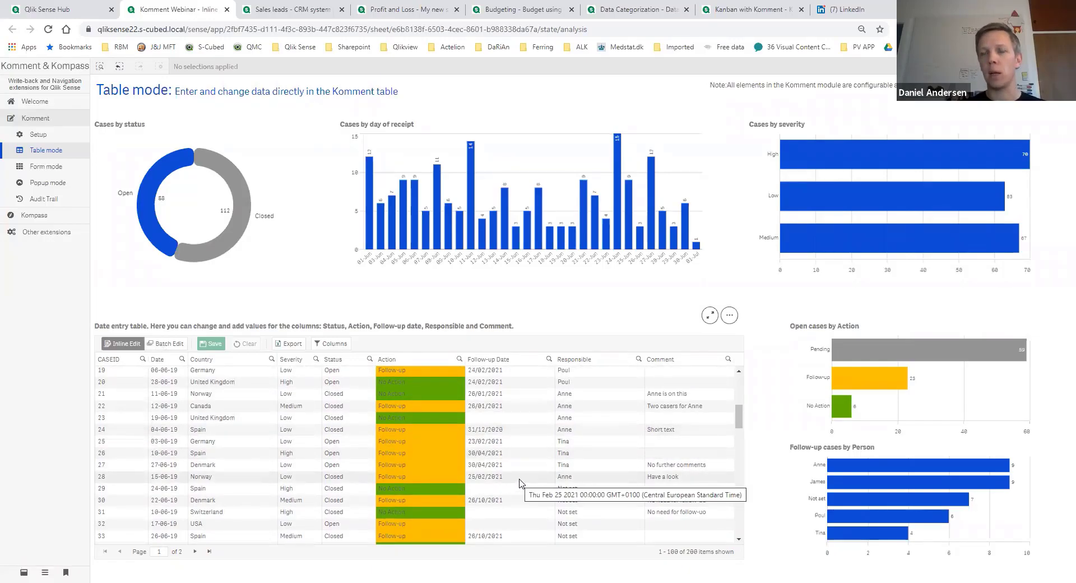
scroll(286, 407, up, 4)
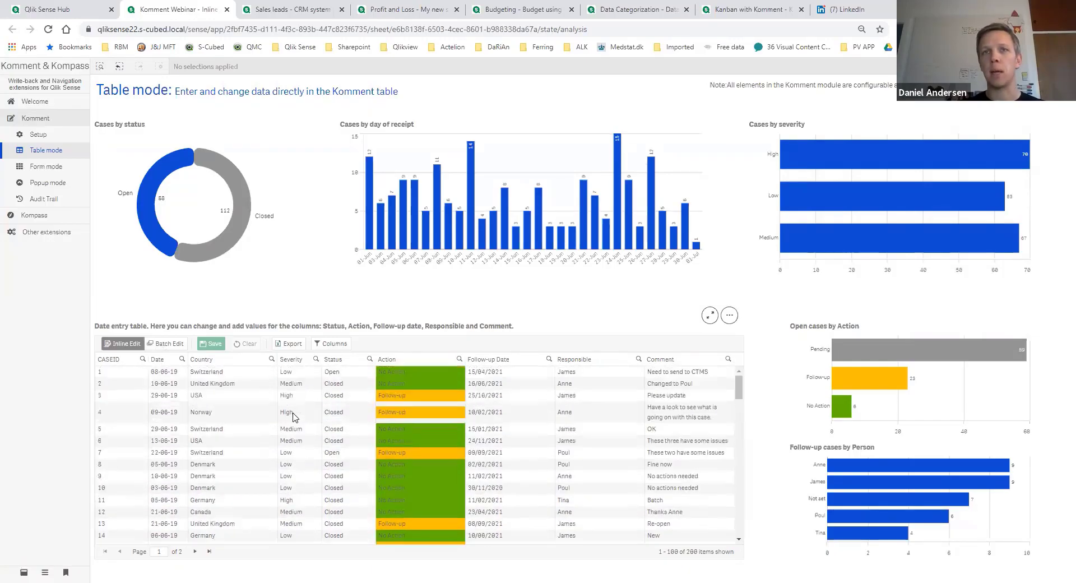
click(176, 346)
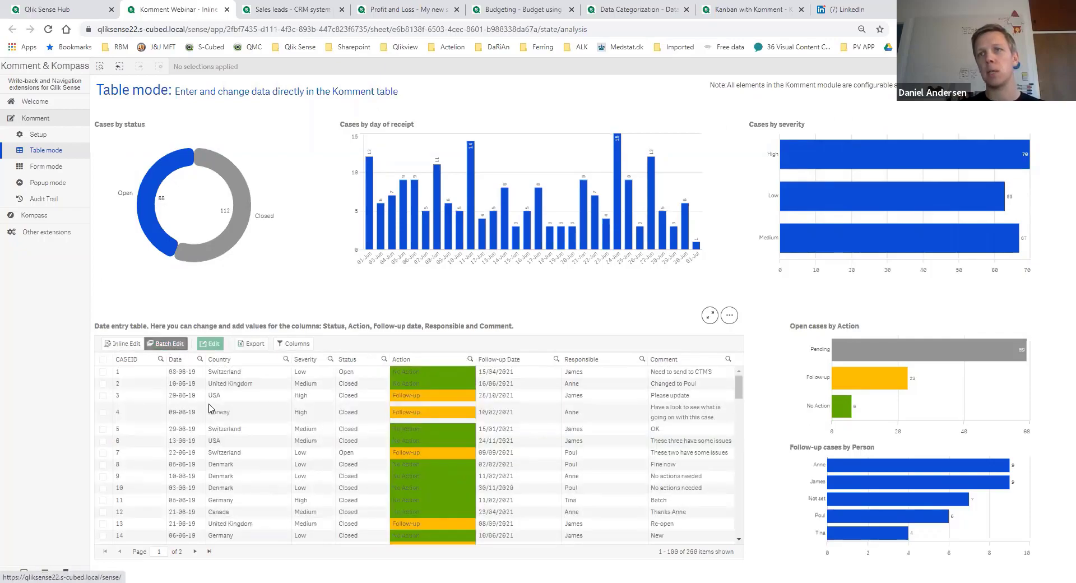
scroll(301, 405, down, 2)
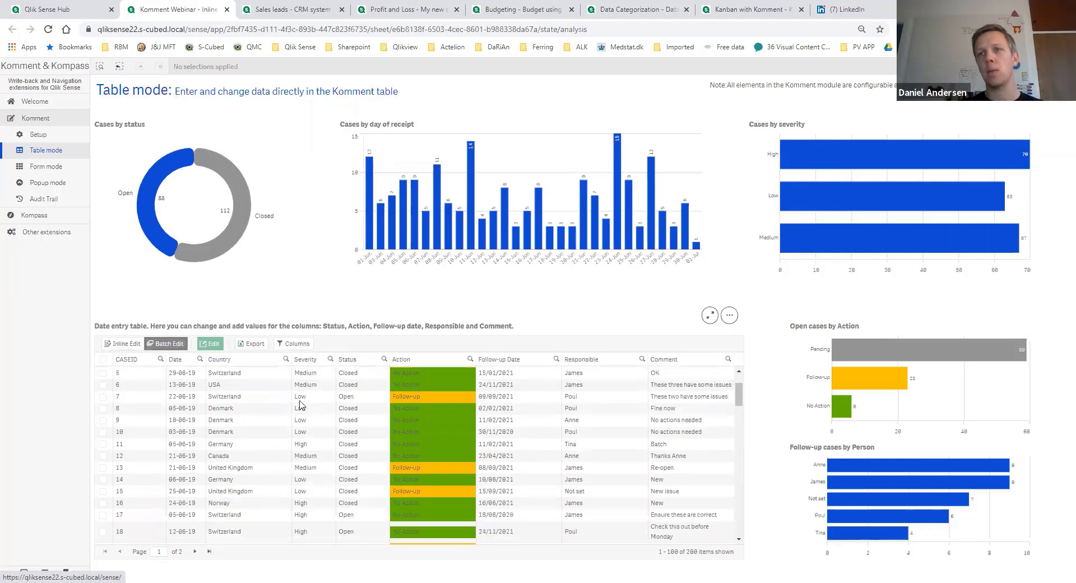
click(103, 421)
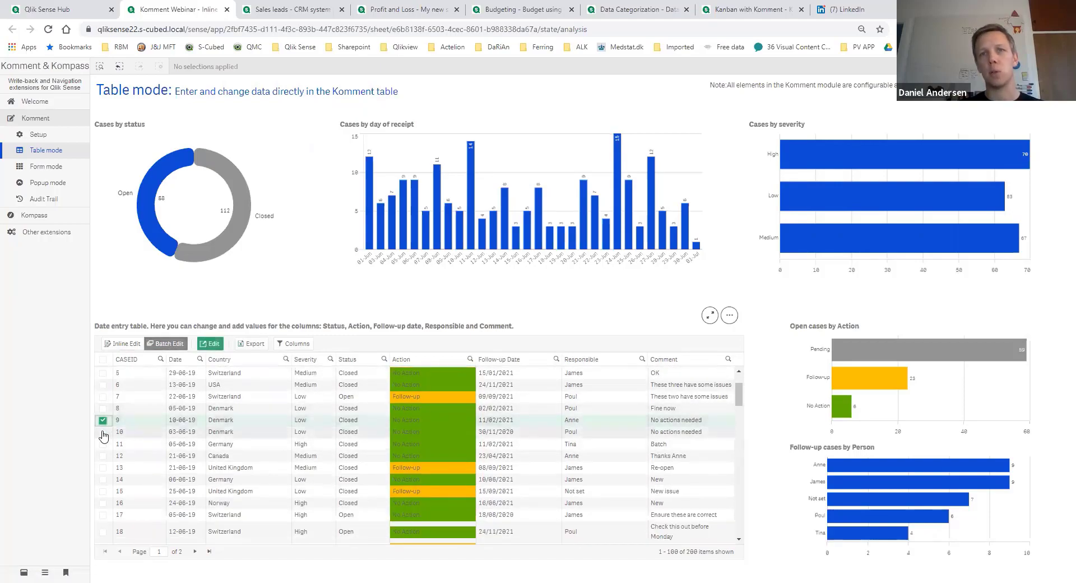
click(103, 432)
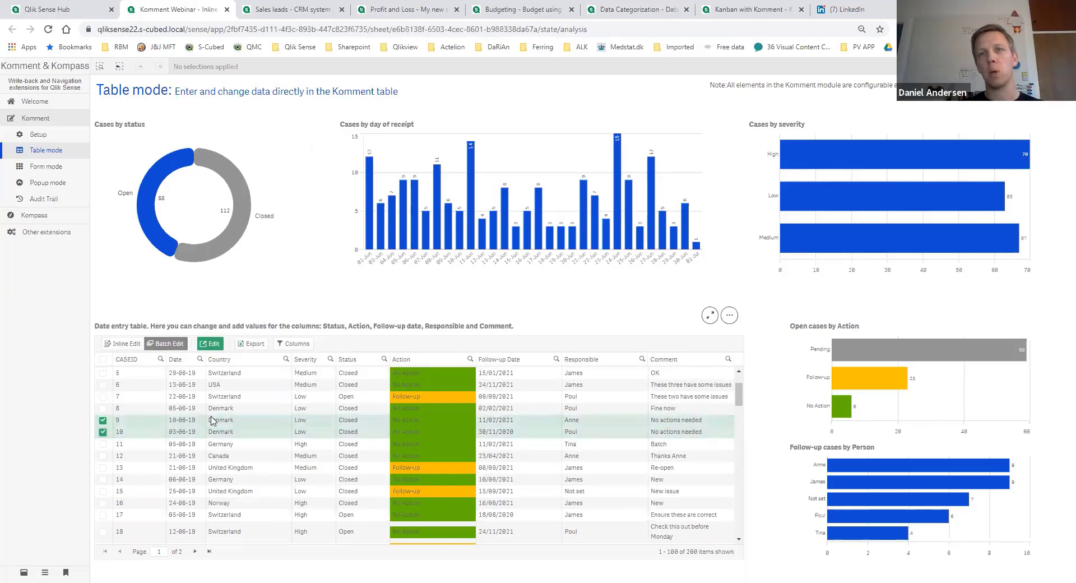
click(212, 343)
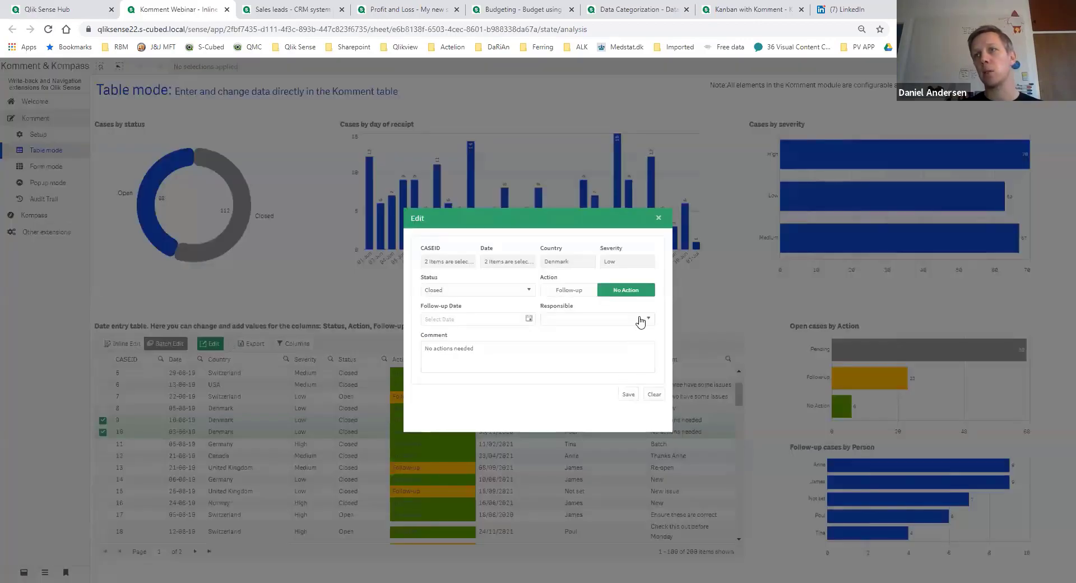
Set the action of both selected cases to Follow-up, reassign them to one responsible person, and set their status to Open.
click(568, 291)
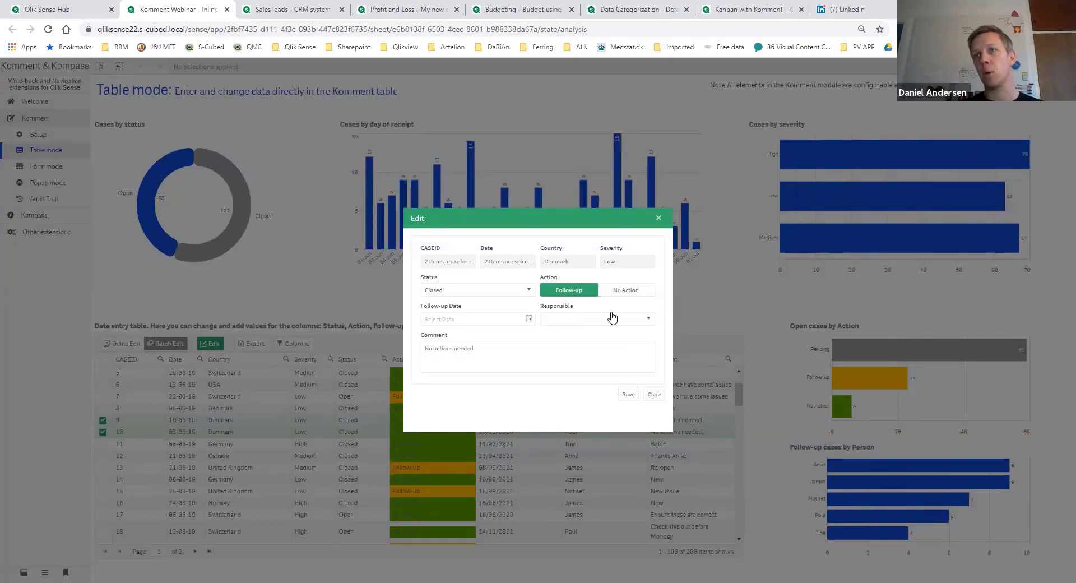
click(616, 318)
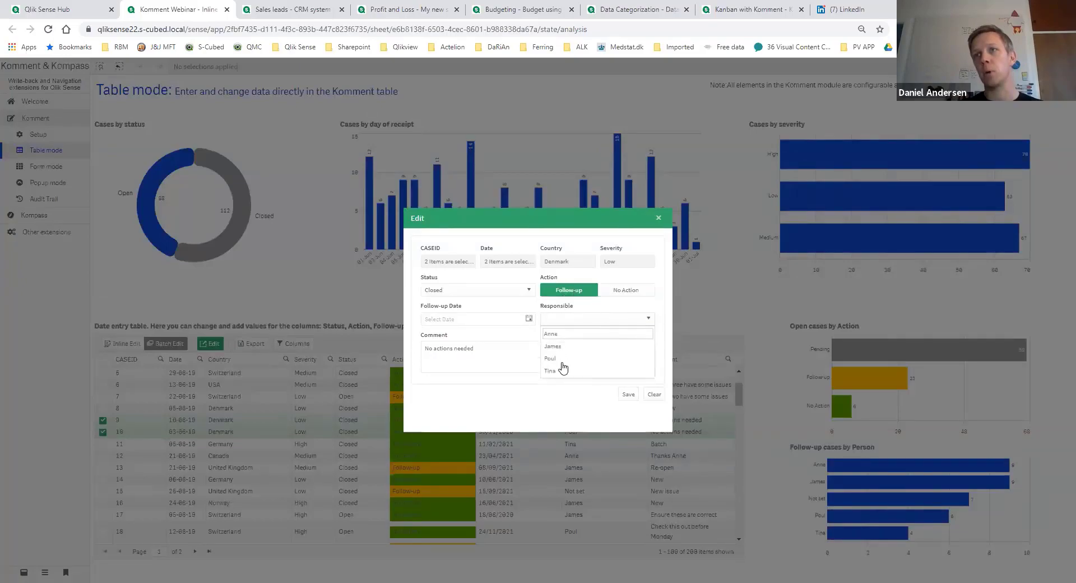
click(561, 359)
click(519, 293)
click(490, 303)
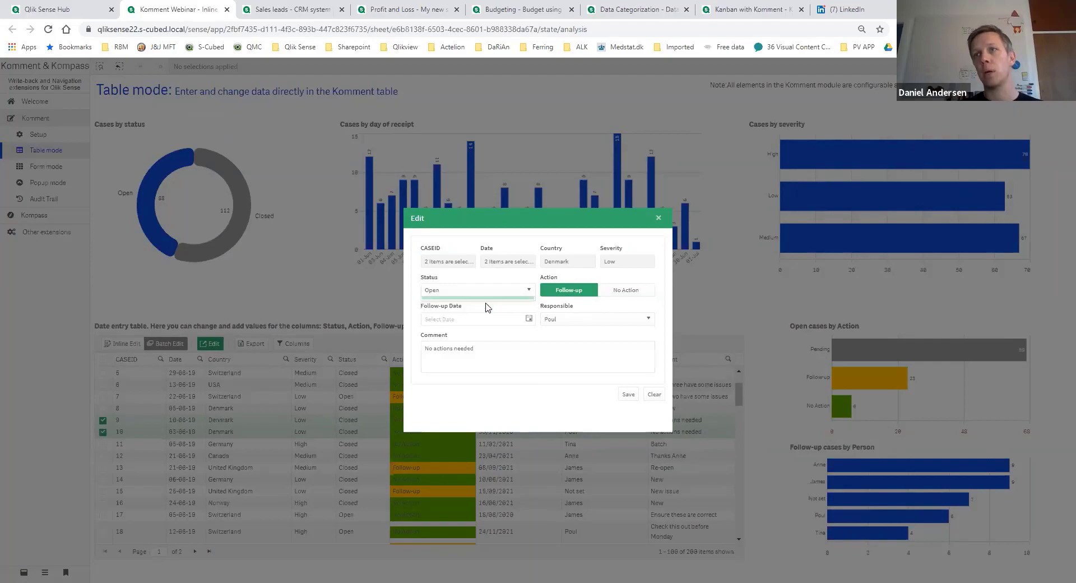
Set the follow-up date of both cases to 30/11/2021, save the batch edit, and return the table to Inline Edit.
click(529, 318)
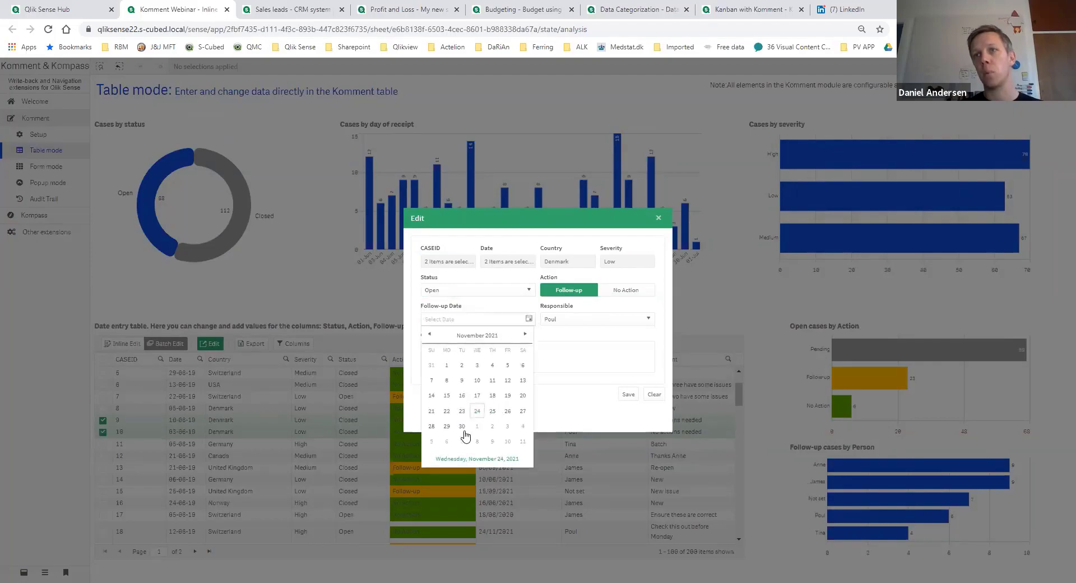
click(462, 426)
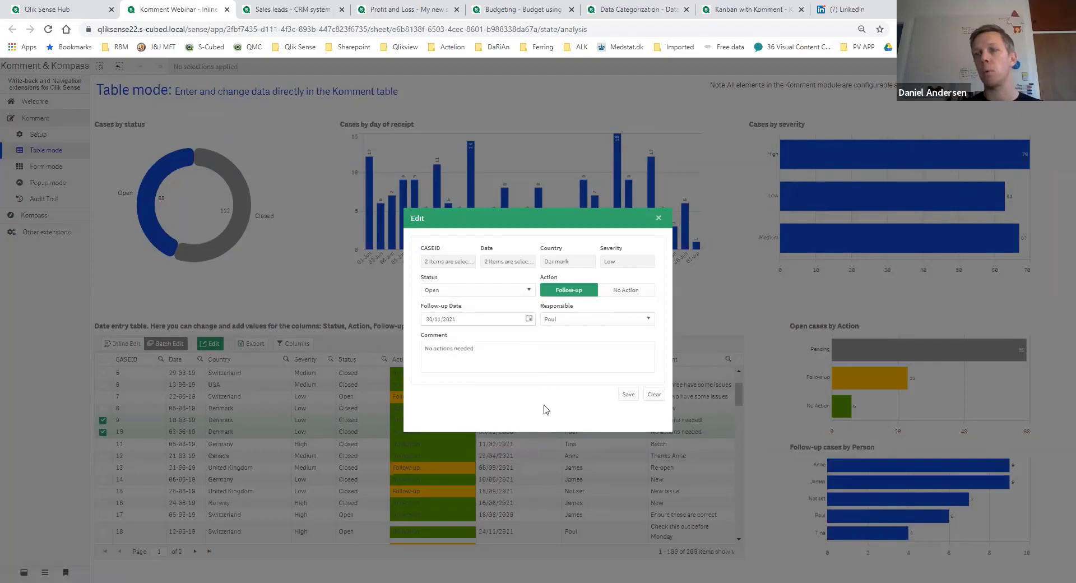
click(624, 395)
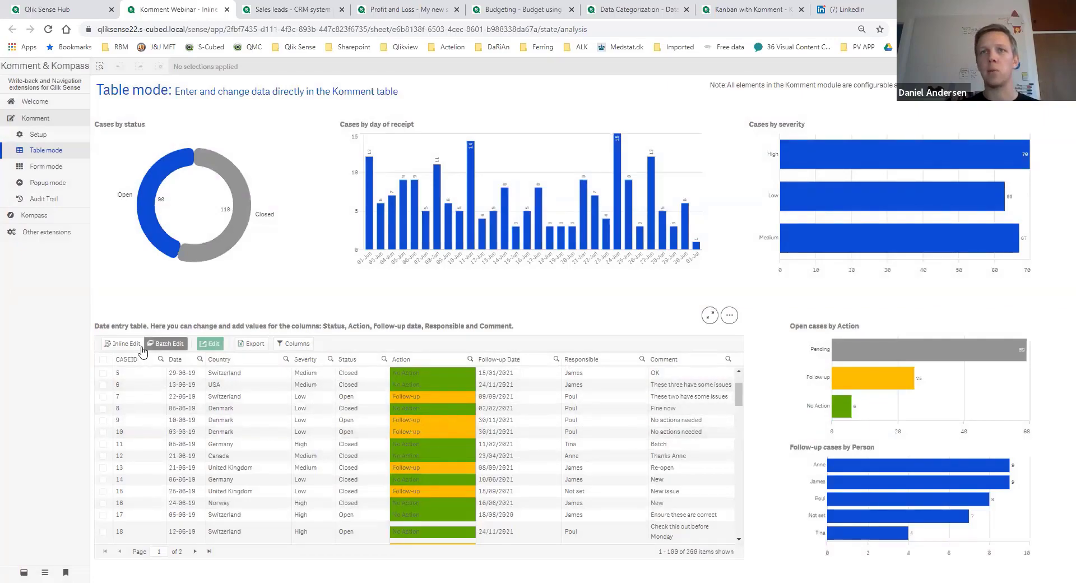
click(124, 344)
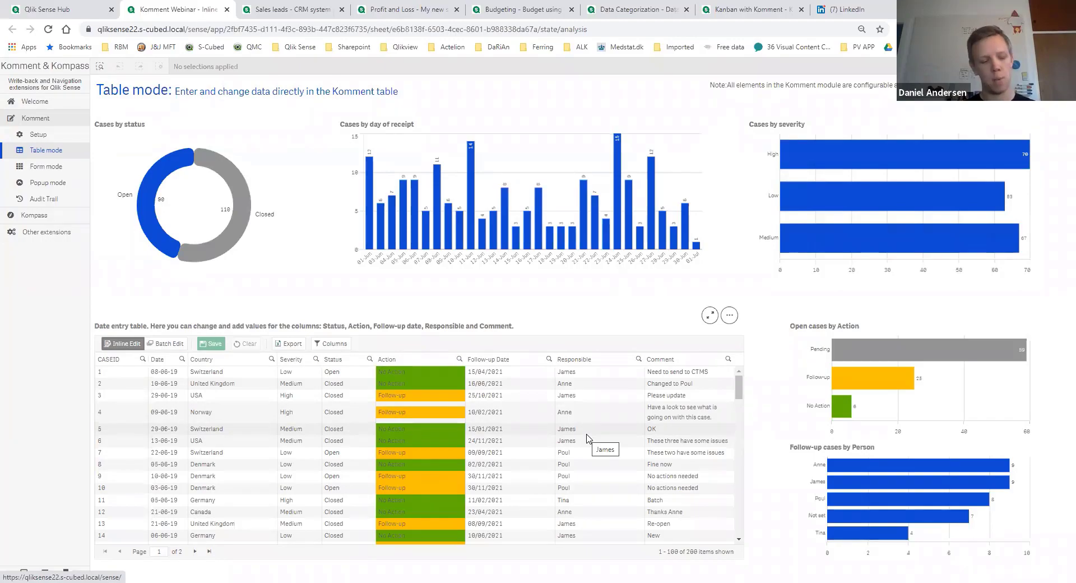
Put the sheet in edit mode and open the data entry table's writeback settings, checking the available fact tables while keeping Cases.
key(ctrl+e)
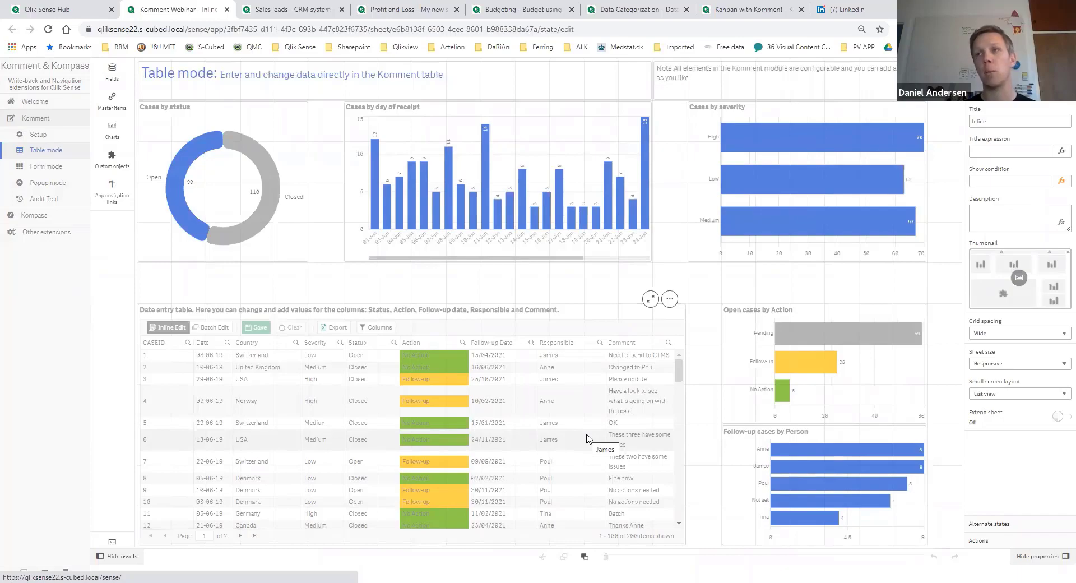
click(590, 323)
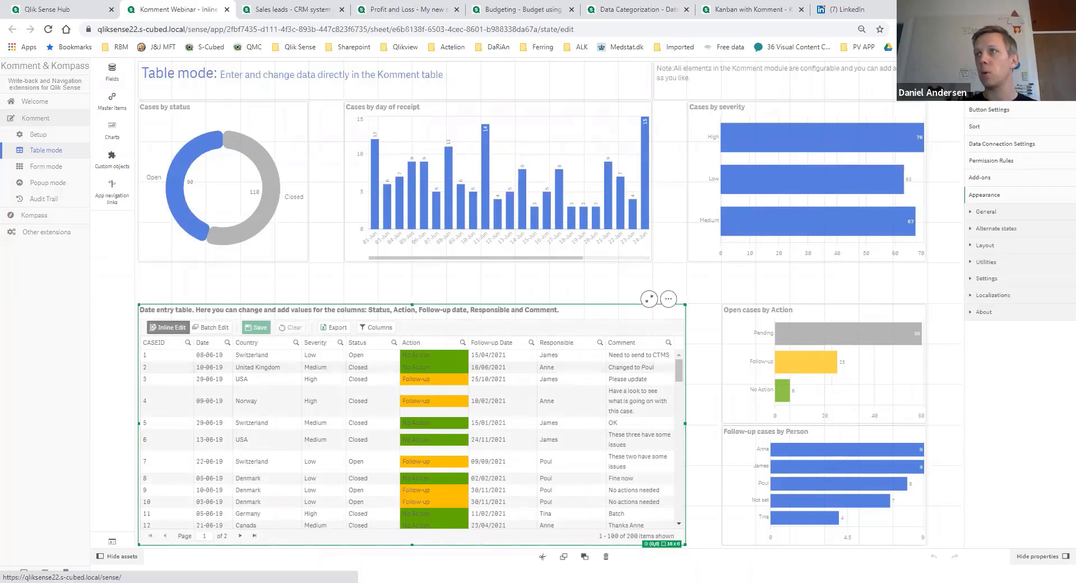
click(989, 93)
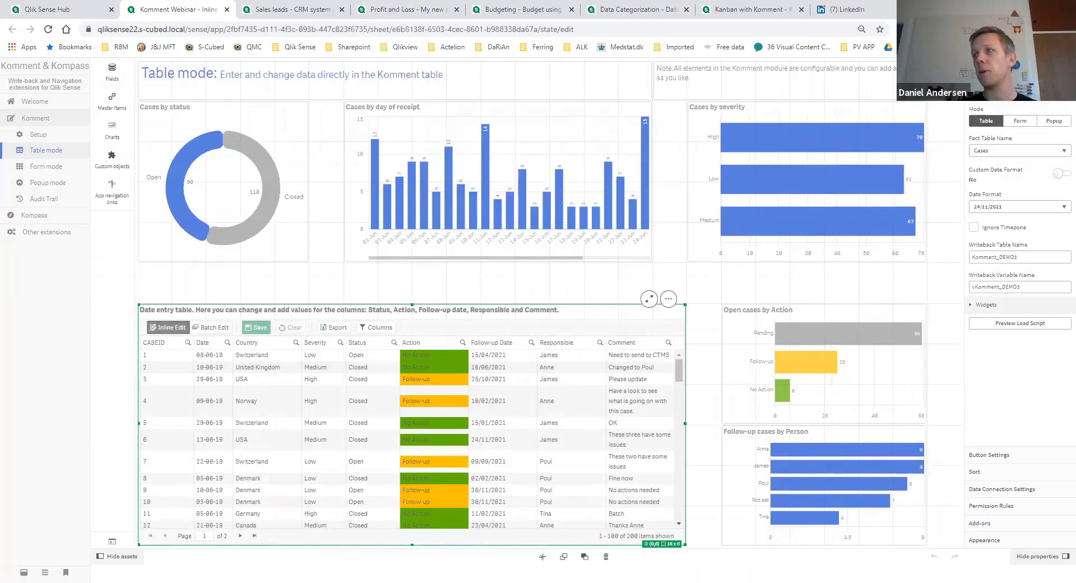
click(1017, 155)
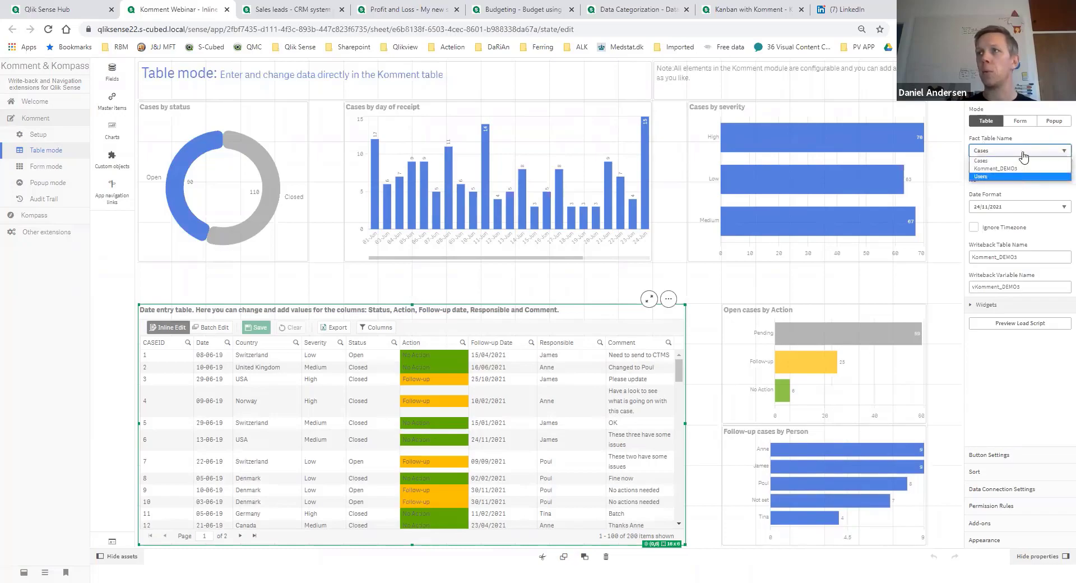
click(1023, 140)
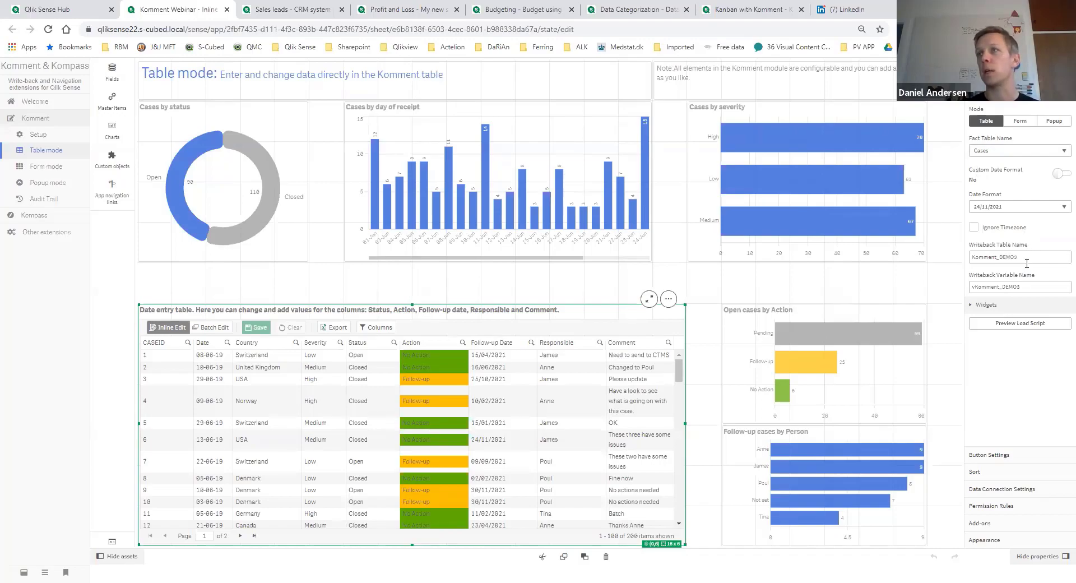
Expand the table's widget list and examine how the read-only Date widget is configured.
click(986, 304)
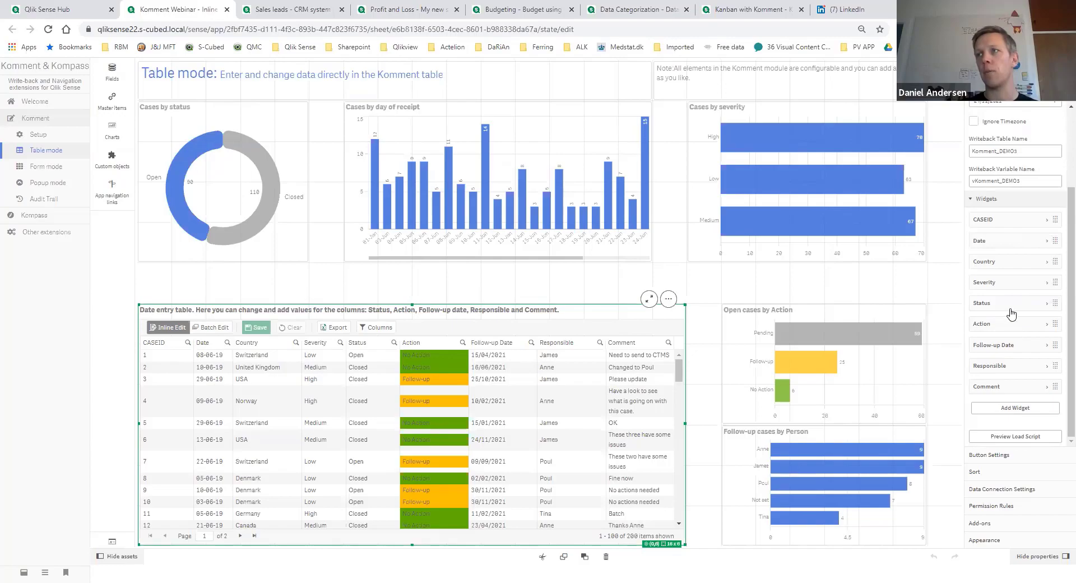
click(1017, 244)
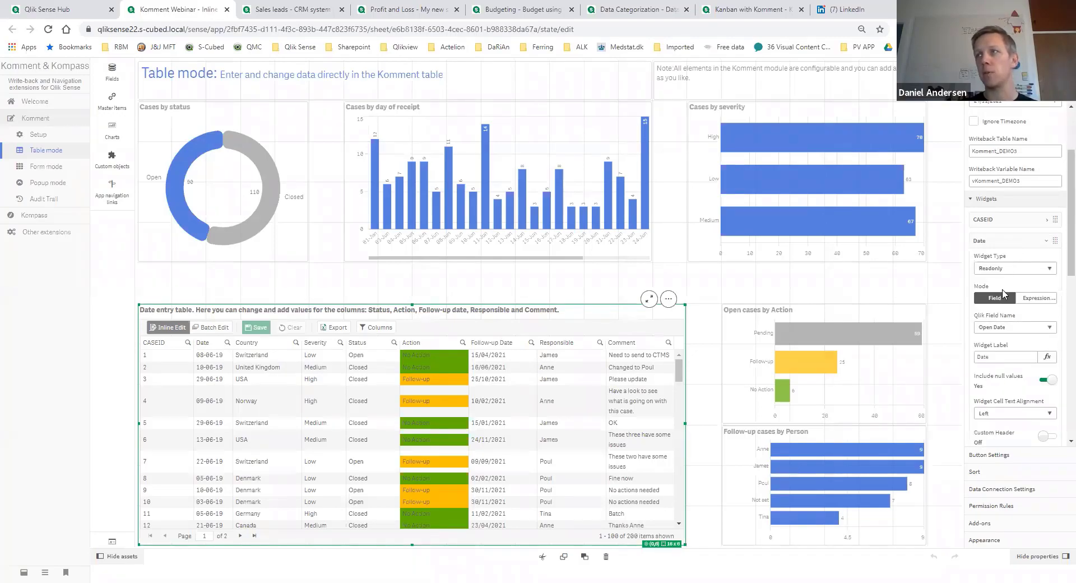
click(1007, 243)
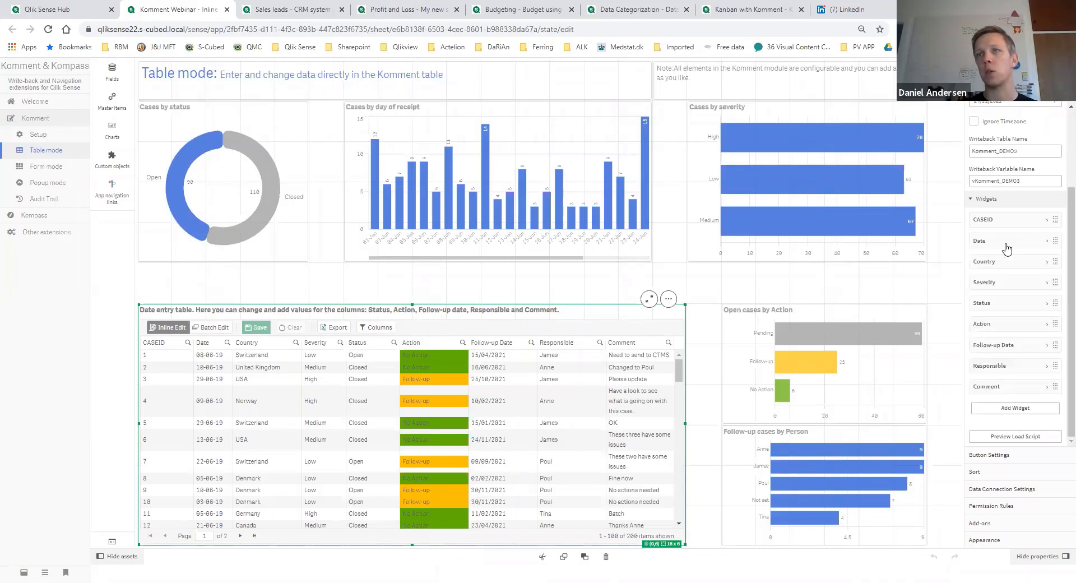
click(1006, 244)
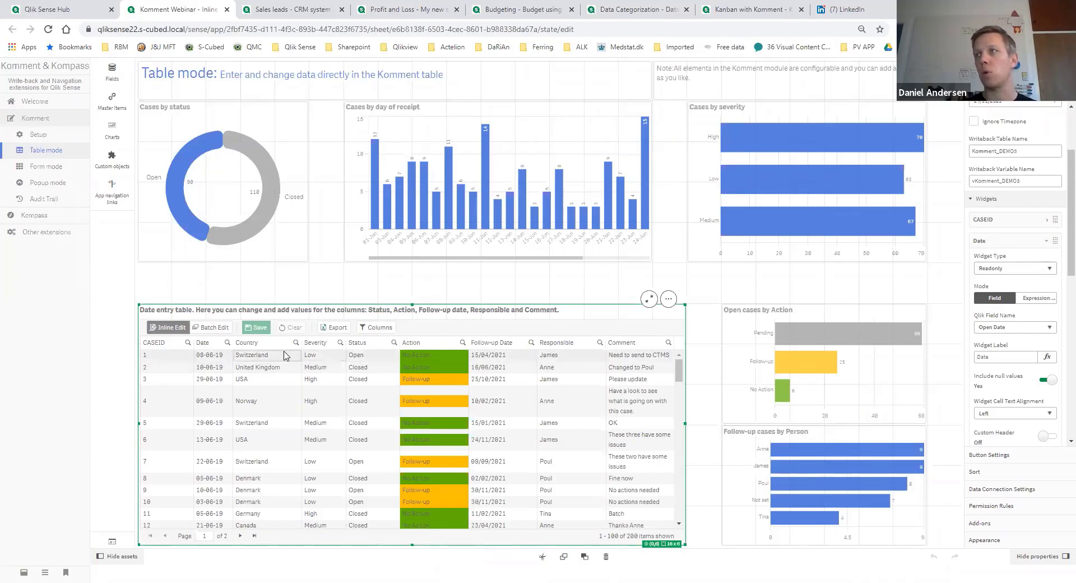
click(1012, 245)
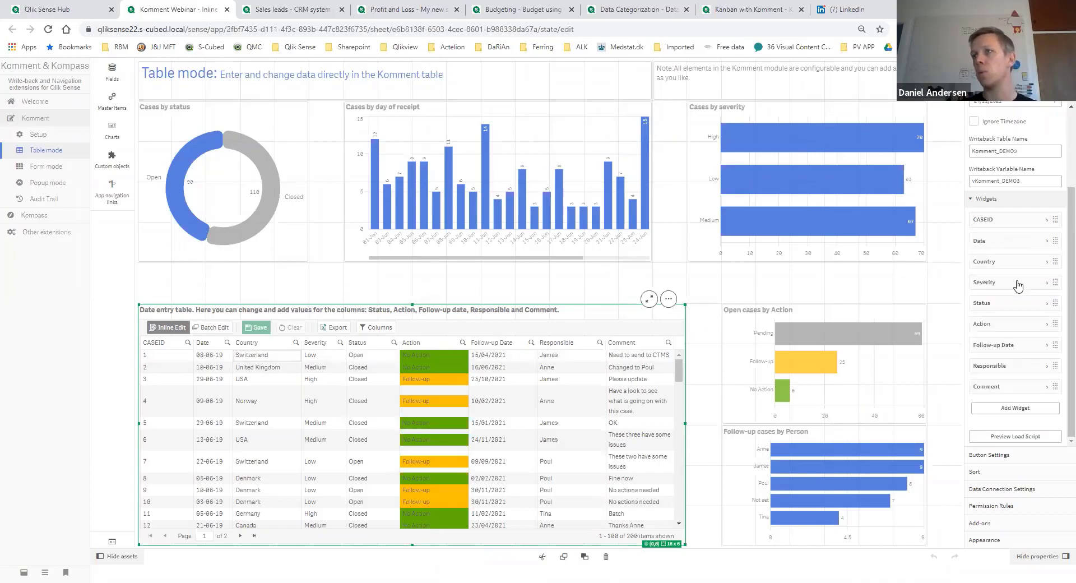
Examine the Status widget's settings and the available widget types, keeping Dropdown.
click(1011, 306)
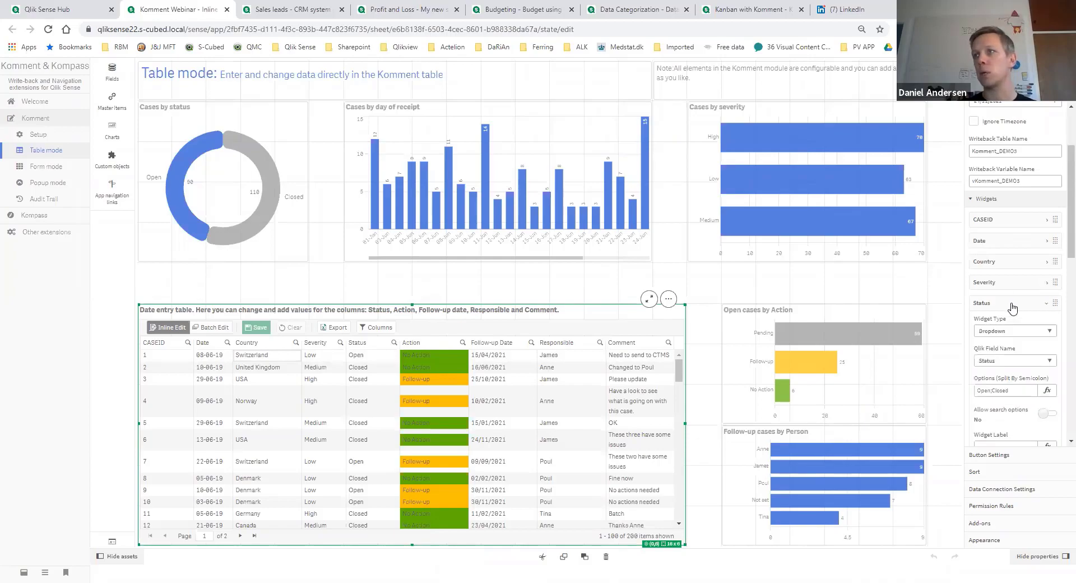
scroll(1030, 281, down, 2)
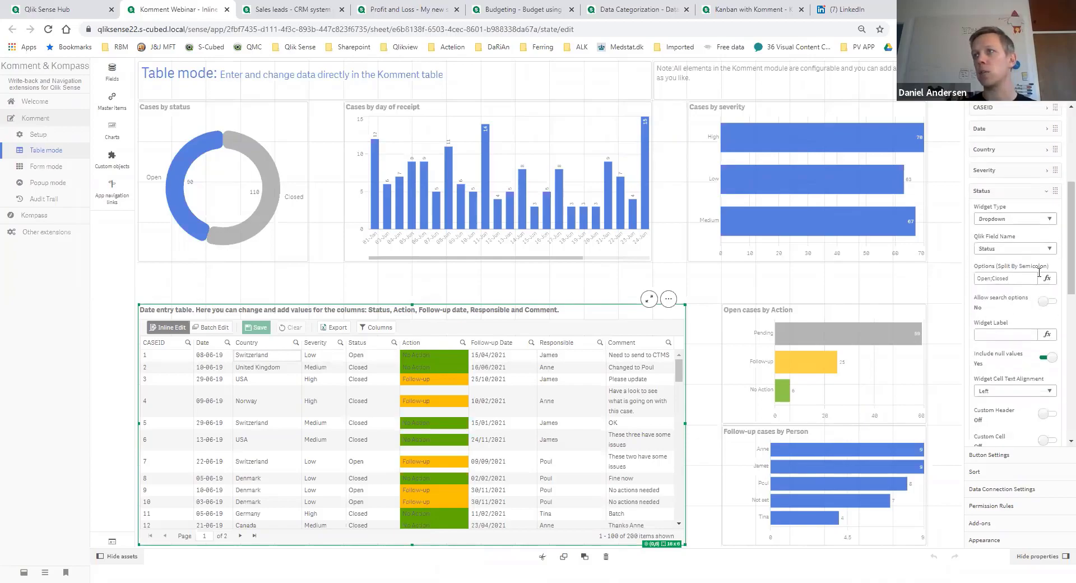
click(1049, 220)
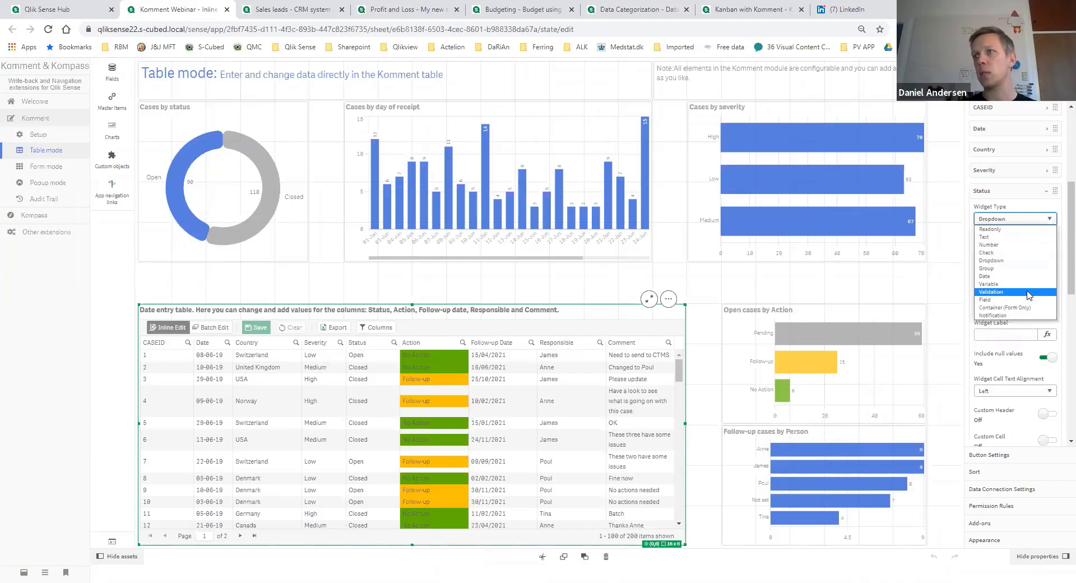
click(1023, 262)
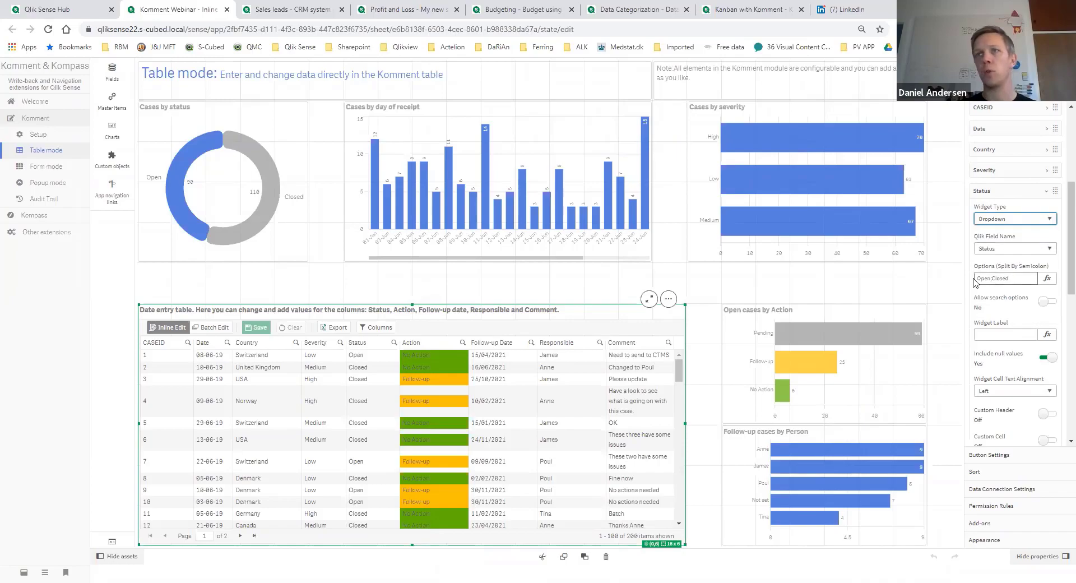
Extend the Status widget's options to Open;Closed;NA and check the choices offered in case 1's Status cell.
triple_click(1012, 279)
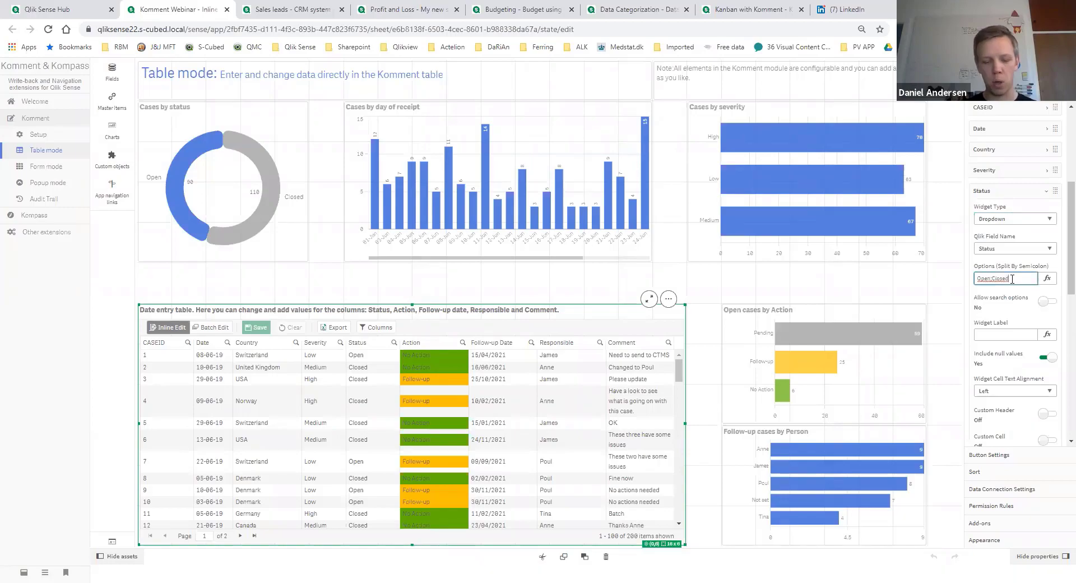
text(;)
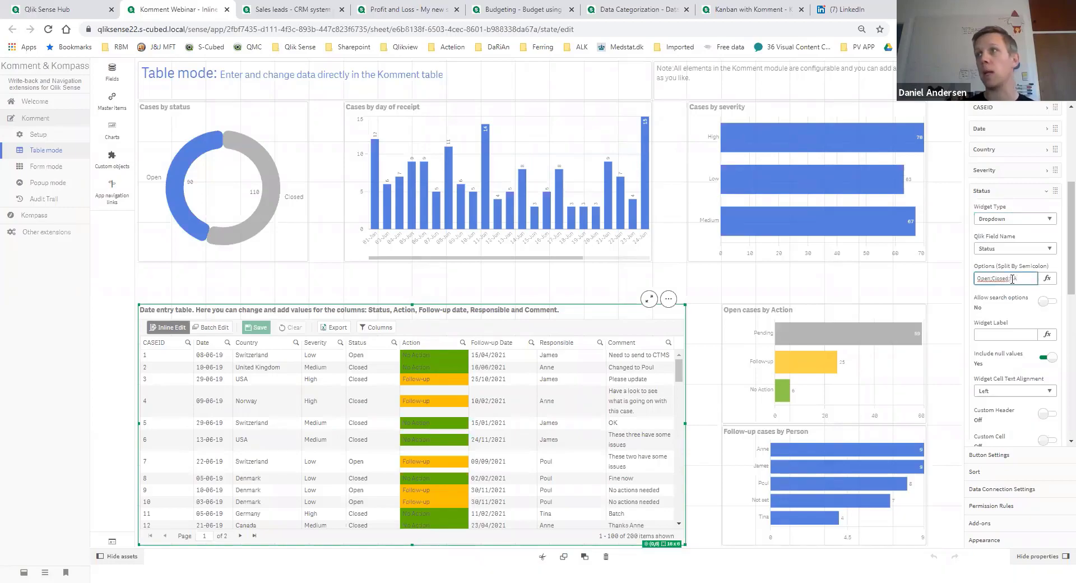
text(NA)
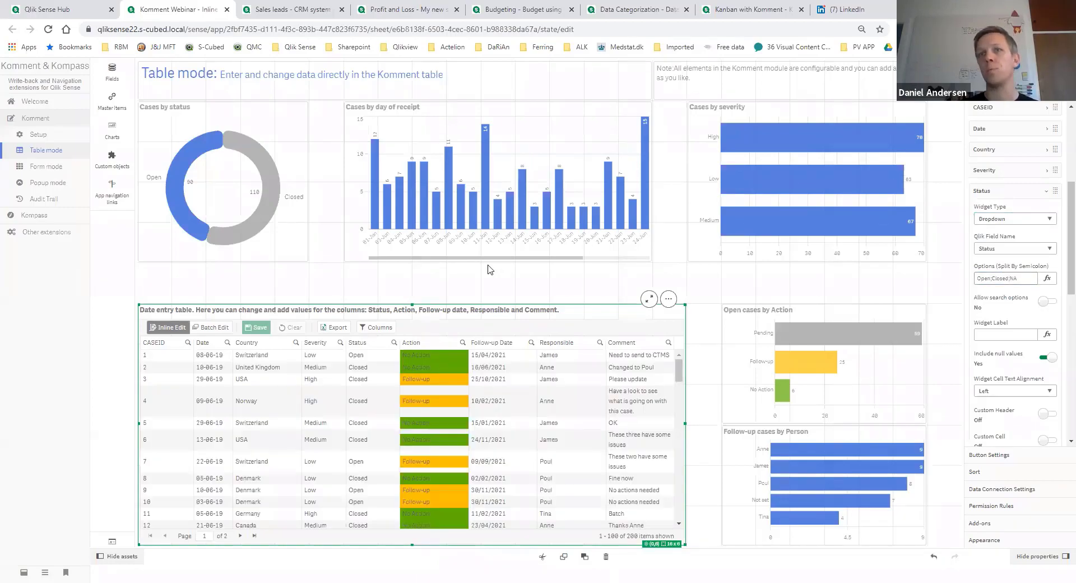
click(367, 357)
click(381, 359)
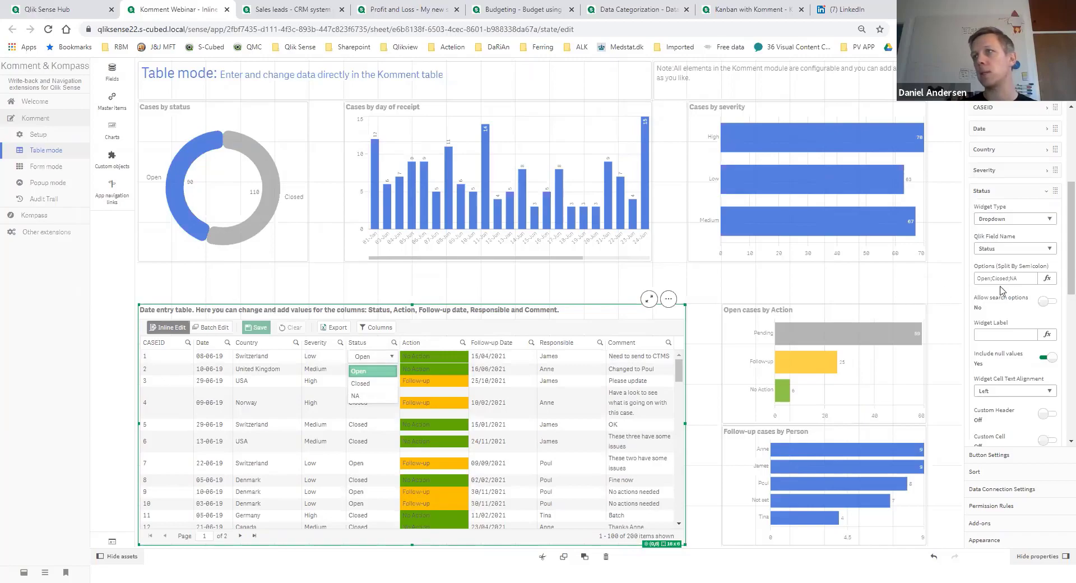
Restore the Status widget's options to Open;Closed and collapse its settings.
click(1021, 276)
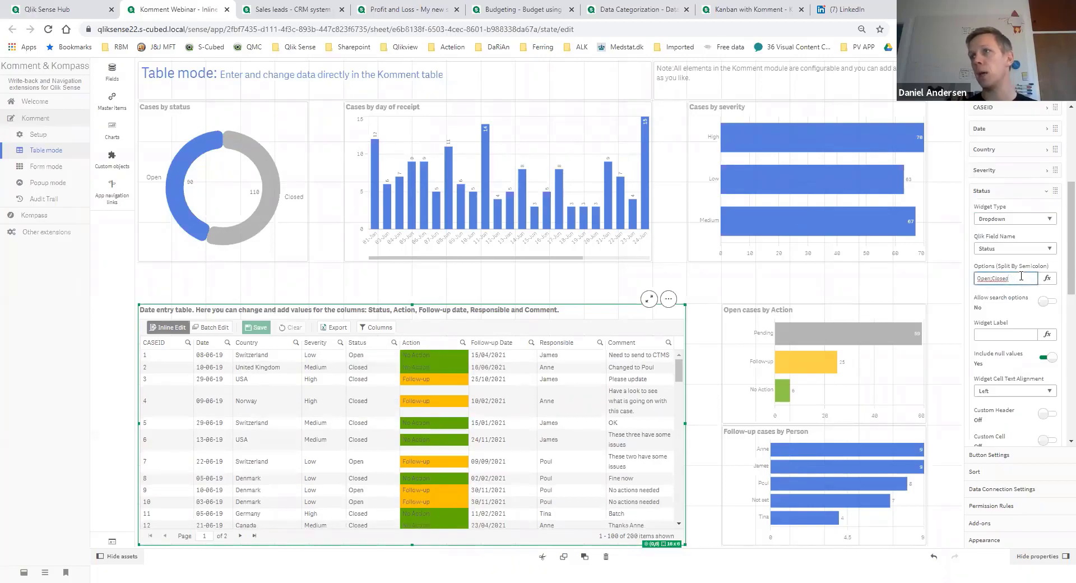
click(951, 284)
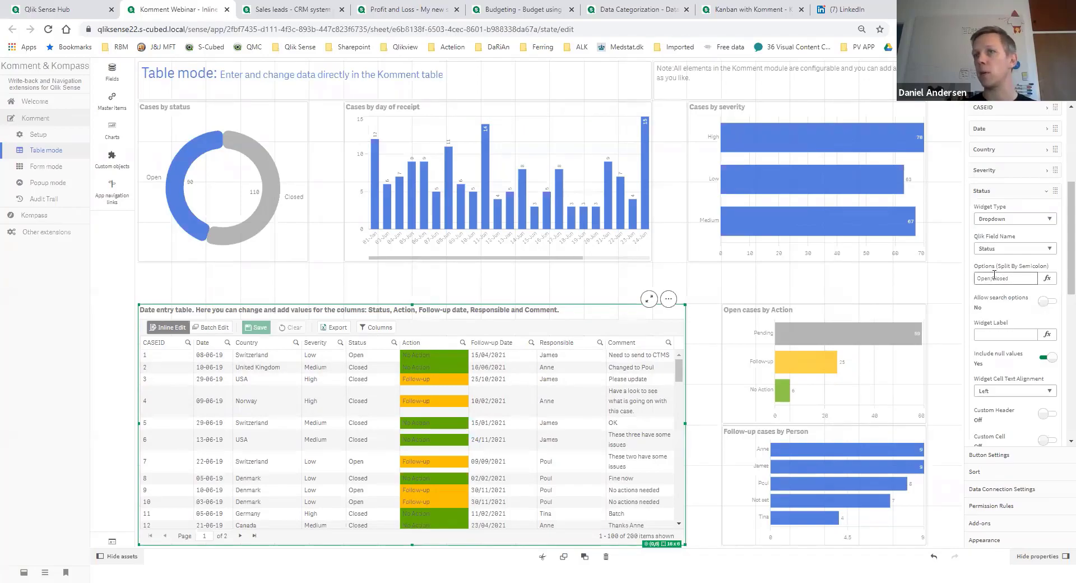
click(1025, 194)
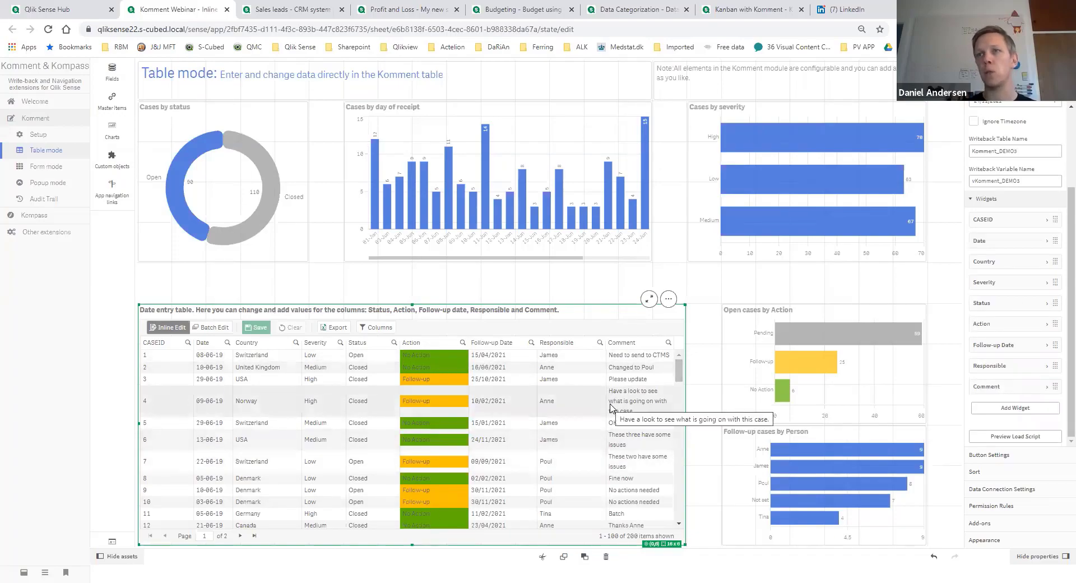
Examine the read-only Severity widget's settings, including its advanced options, and collapse them.
click(1027, 282)
scroll(1026, 282, down, 3)
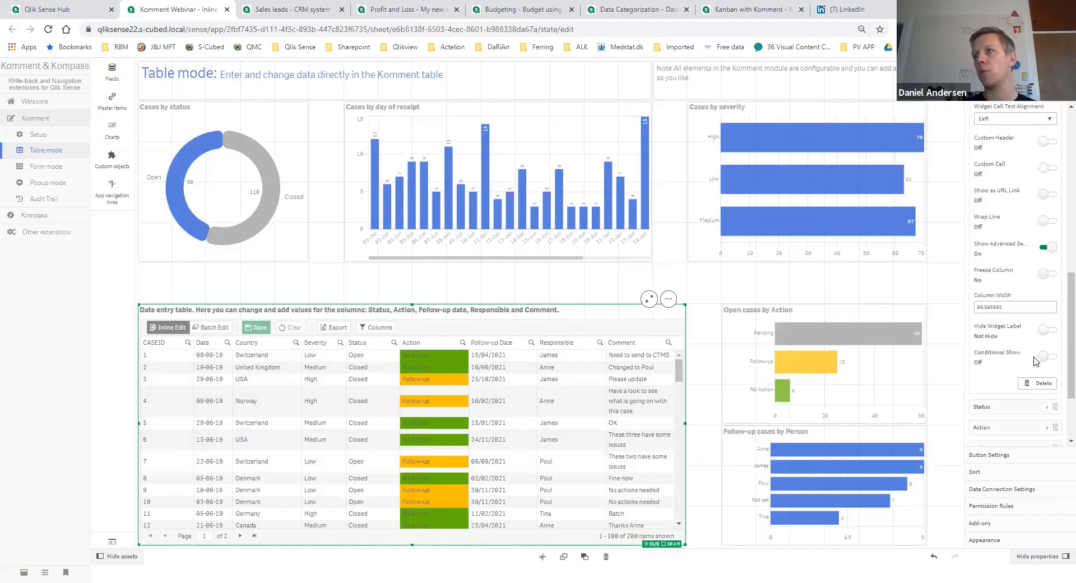
scroll(1023, 295, up, 1)
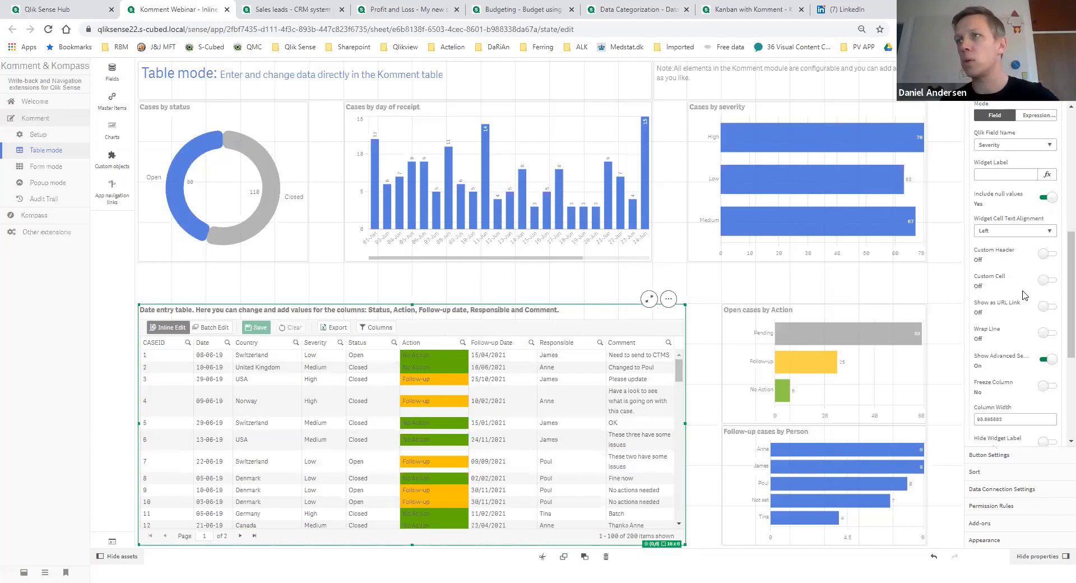
scroll(1023, 295, up, 2)
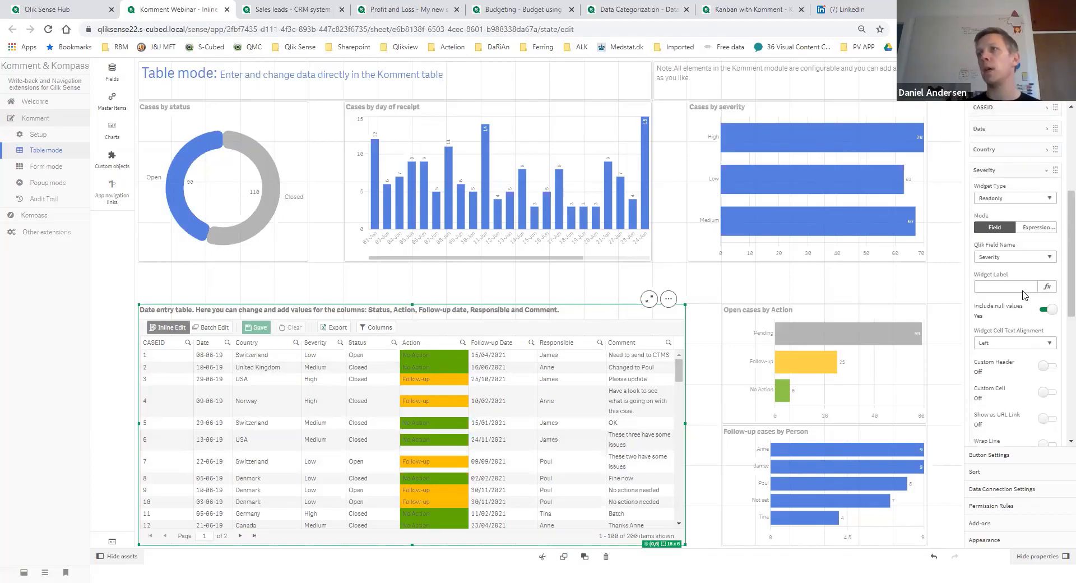
click(1017, 175)
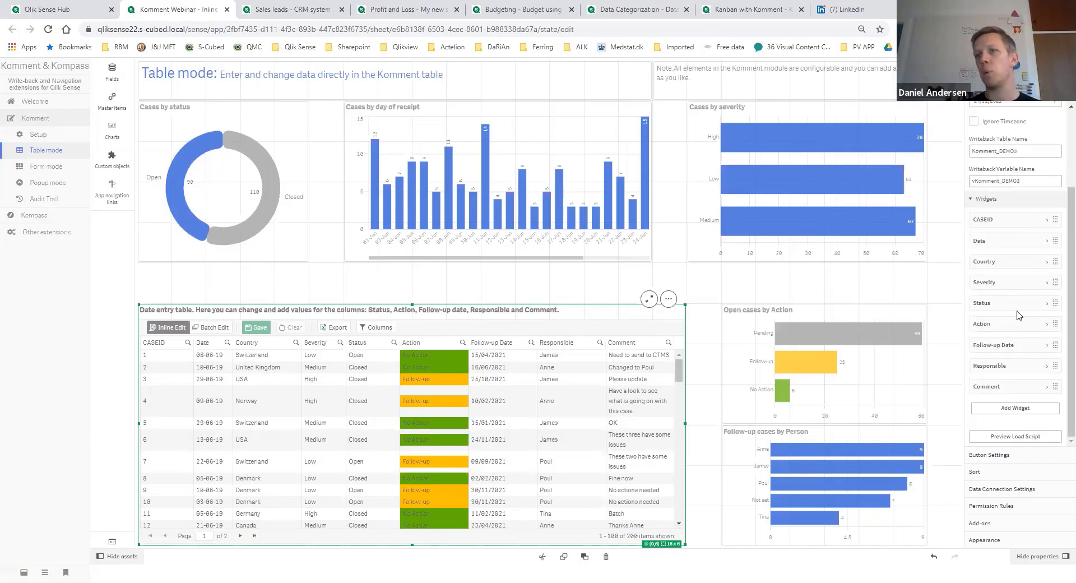
Preview the table's Komment load script, read through it, close the preview and leave the sheet's edit mode.
click(1025, 436)
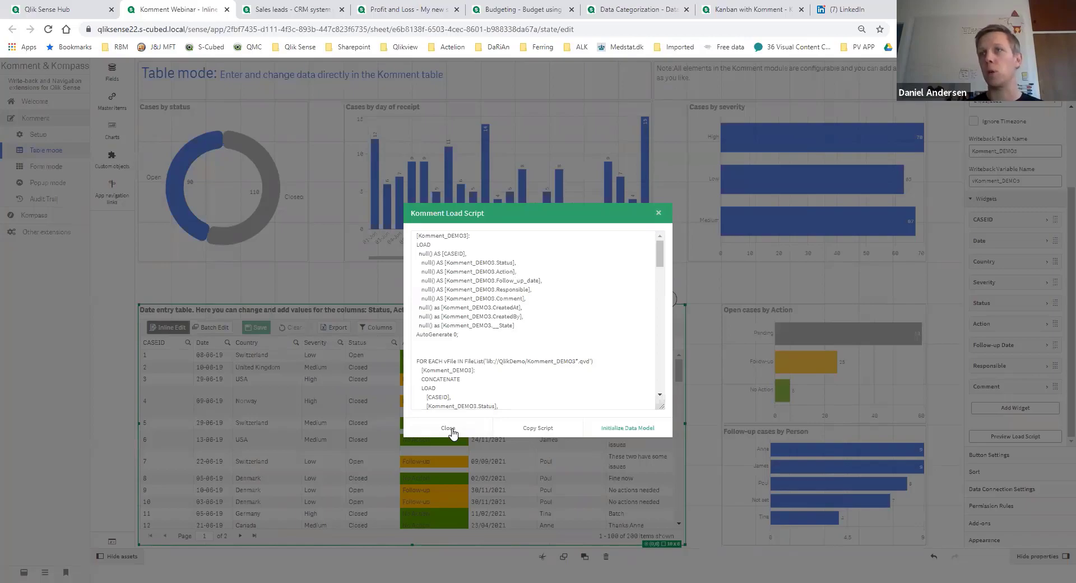
scroll(585, 289, down, 1)
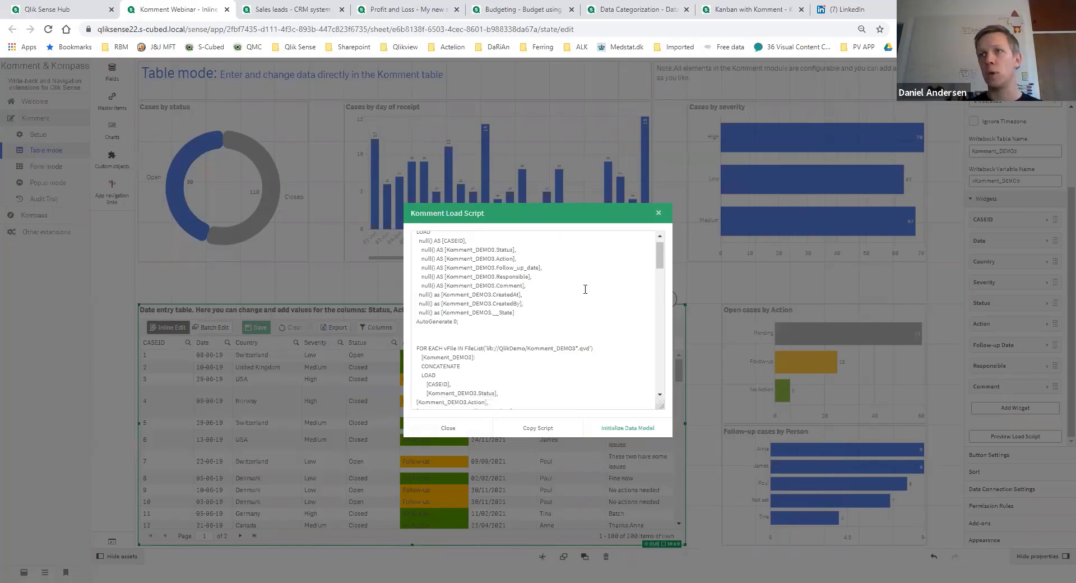
scroll(585, 289, down, 3)
scroll(584, 289, up, 4)
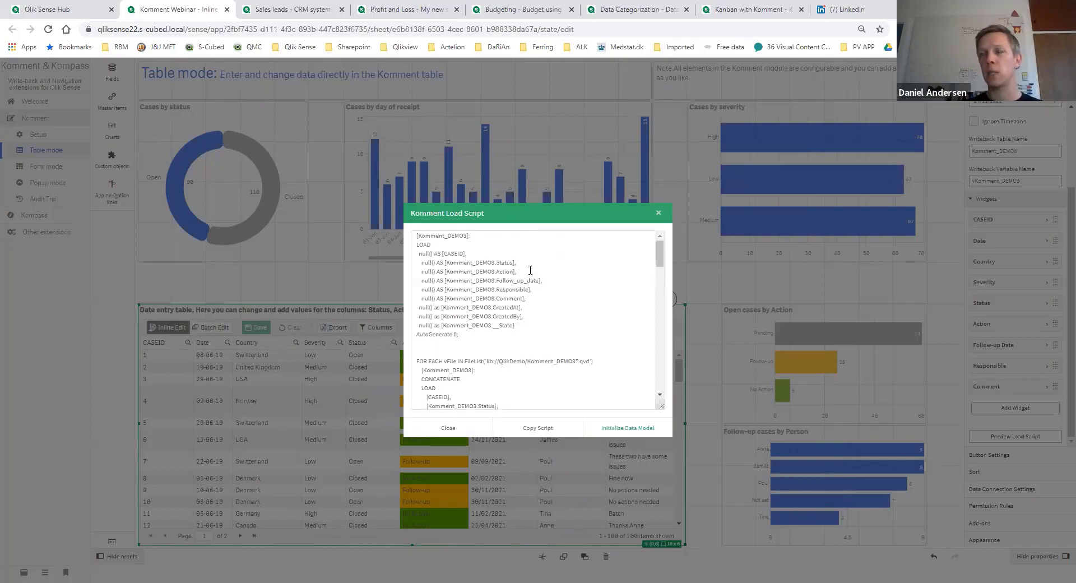
click(447, 429)
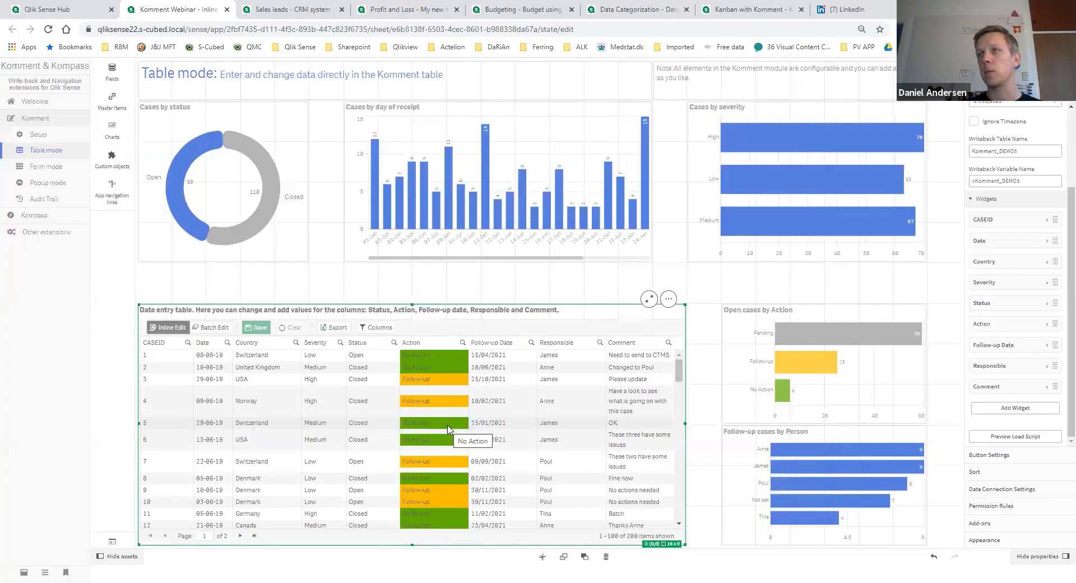
click(705, 285)
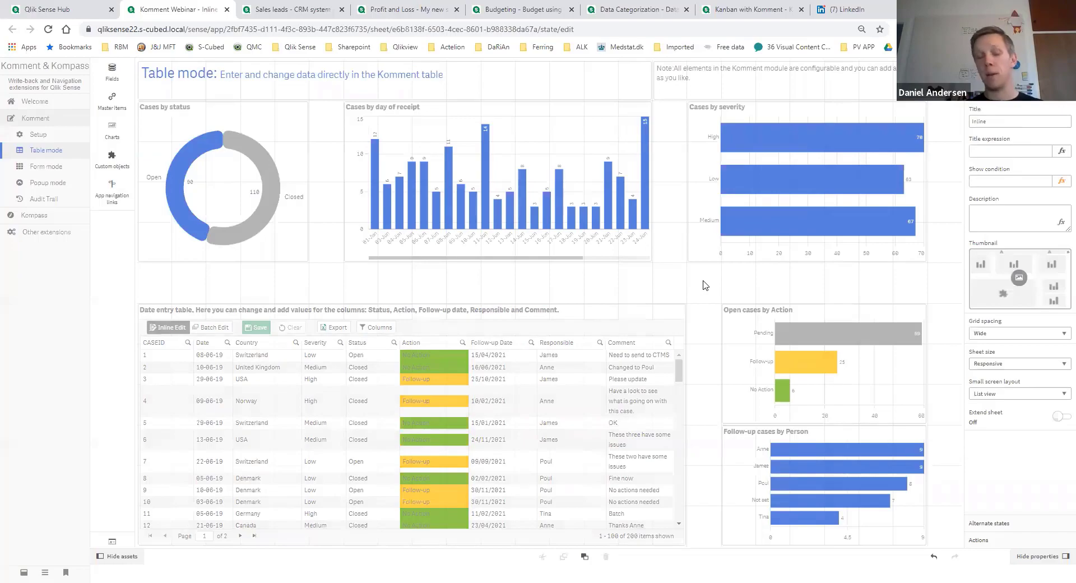
key(ctrl+e)
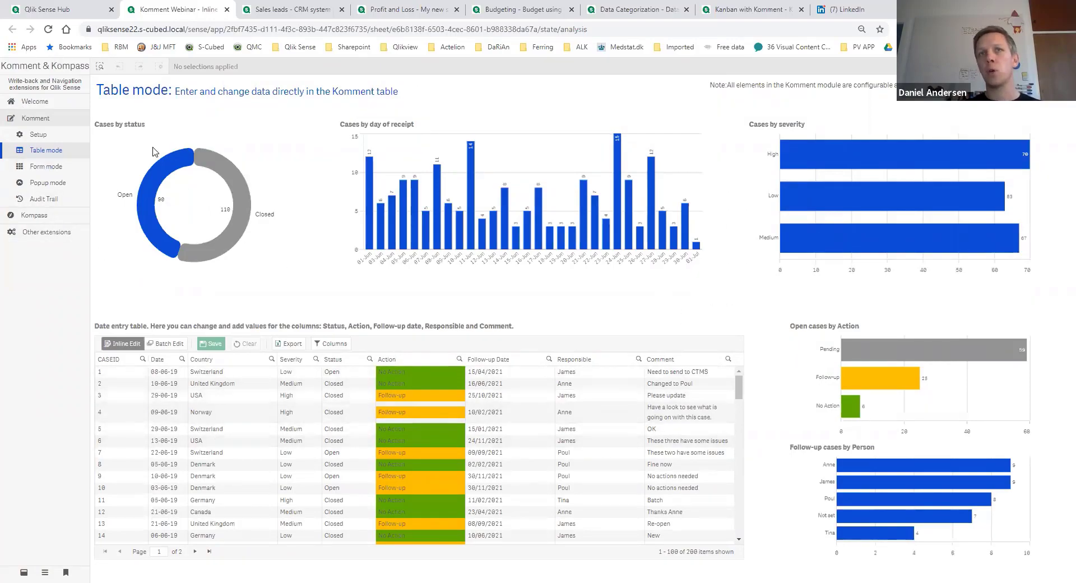
Go to the Form mode sheet, inspect the date entry form's properties in edit mode and return to analysis.
click(56, 172)
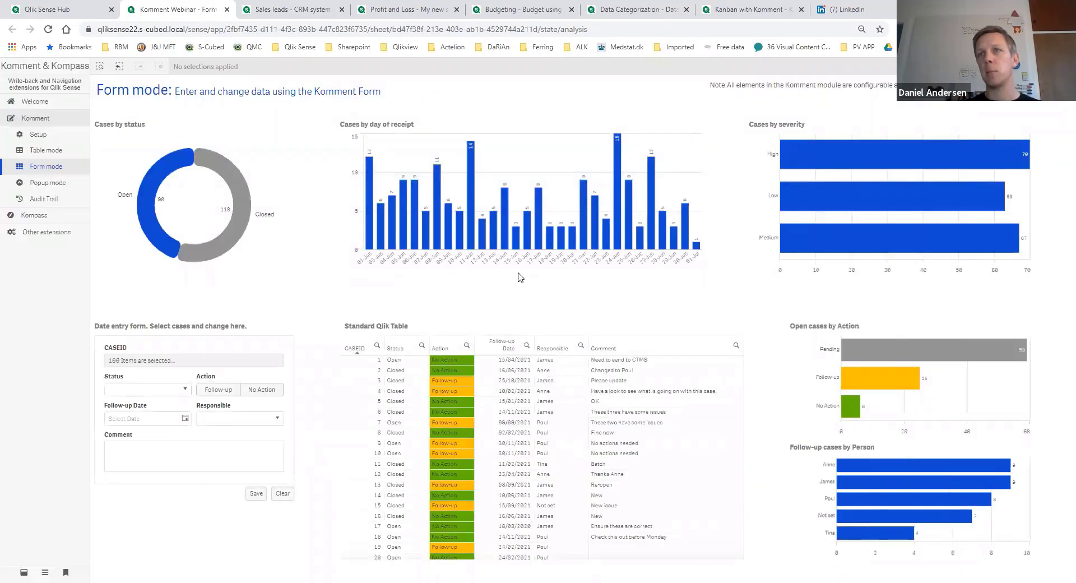
key(ctrl+e)
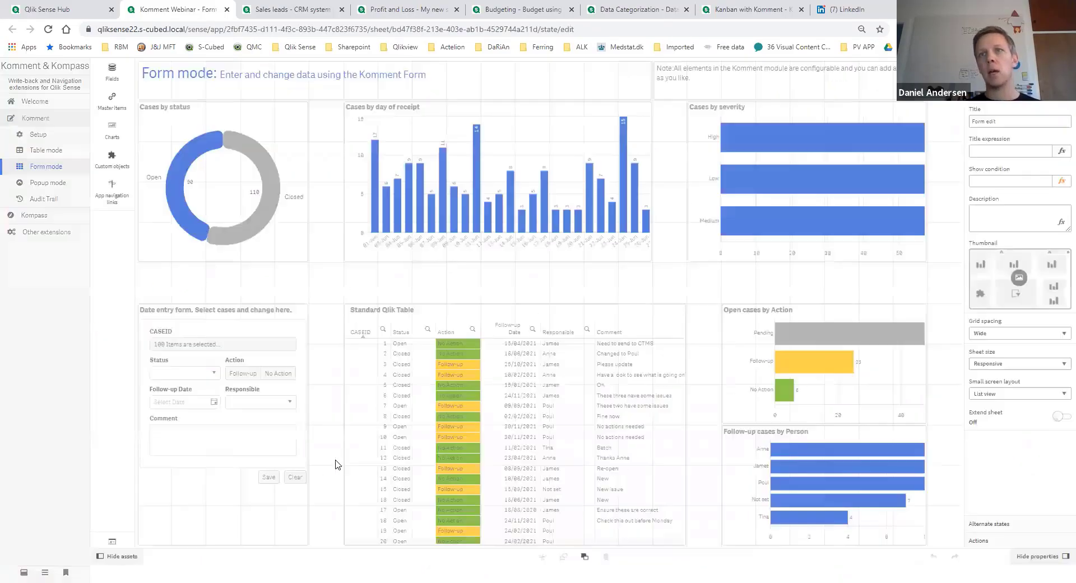
click(268, 539)
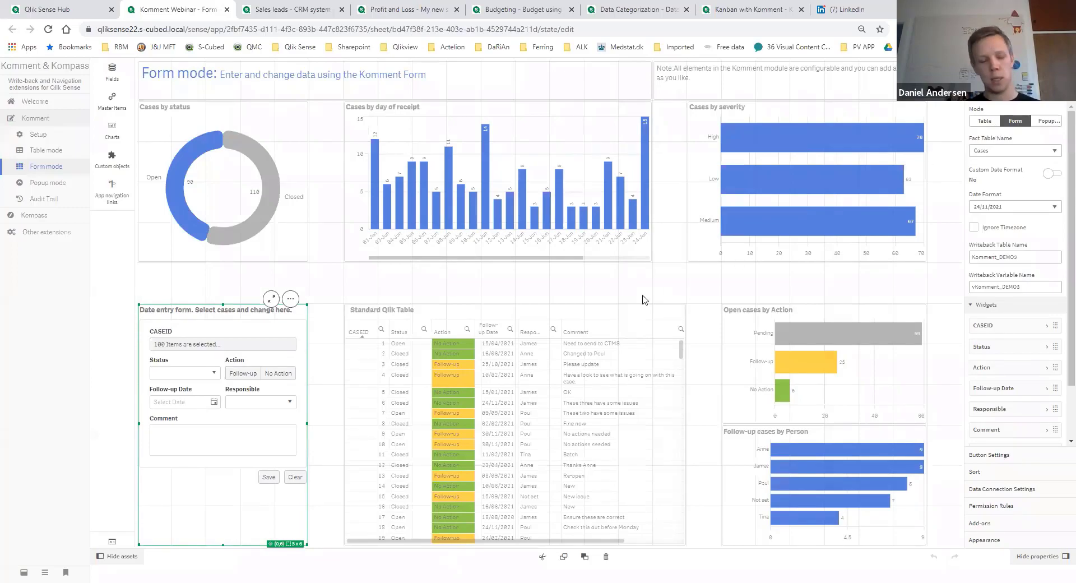
key(ctrl+e)
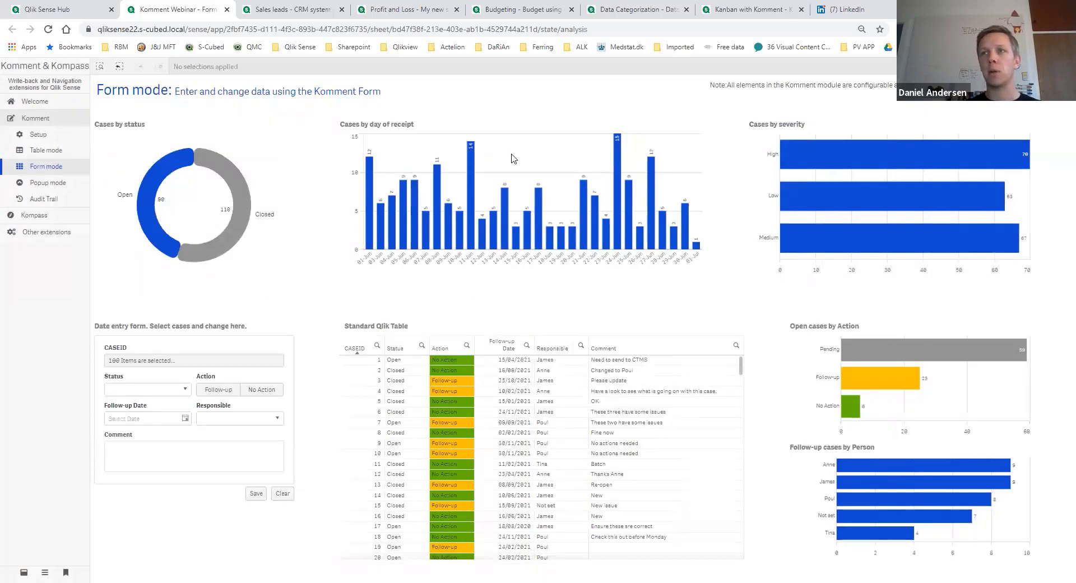
Select cases 25 and 26 in the standard Qlik table and confirm the selection.
scroll(598, 361, down, 3)
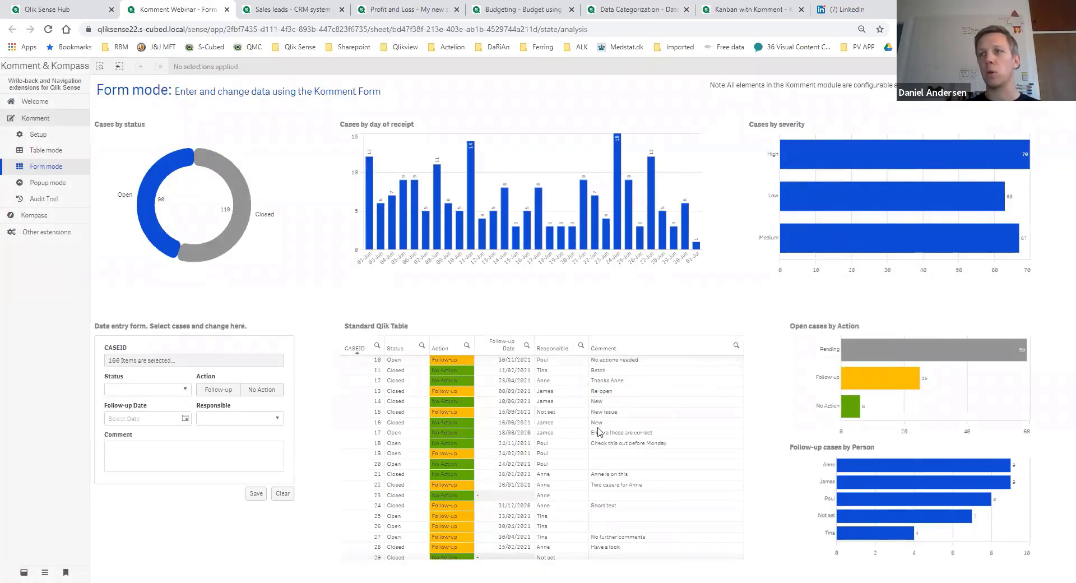
scroll(395, 436, down, 3)
drag(380, 424, 380, 433)
click(377, 329)
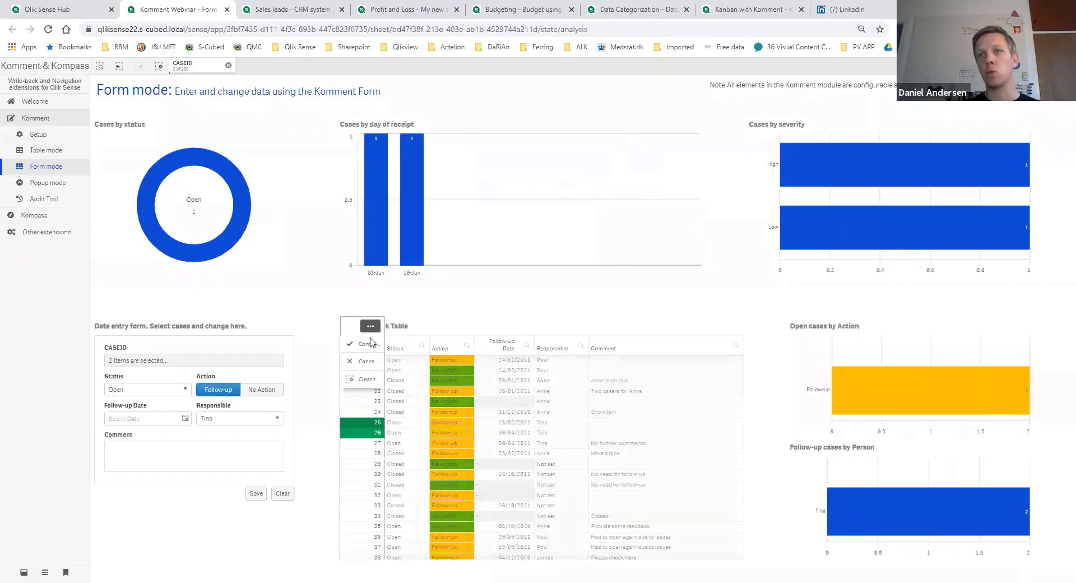
Set both selected cases to status Closed and action No Action in the form, save, and clear all selections.
click(144, 389)
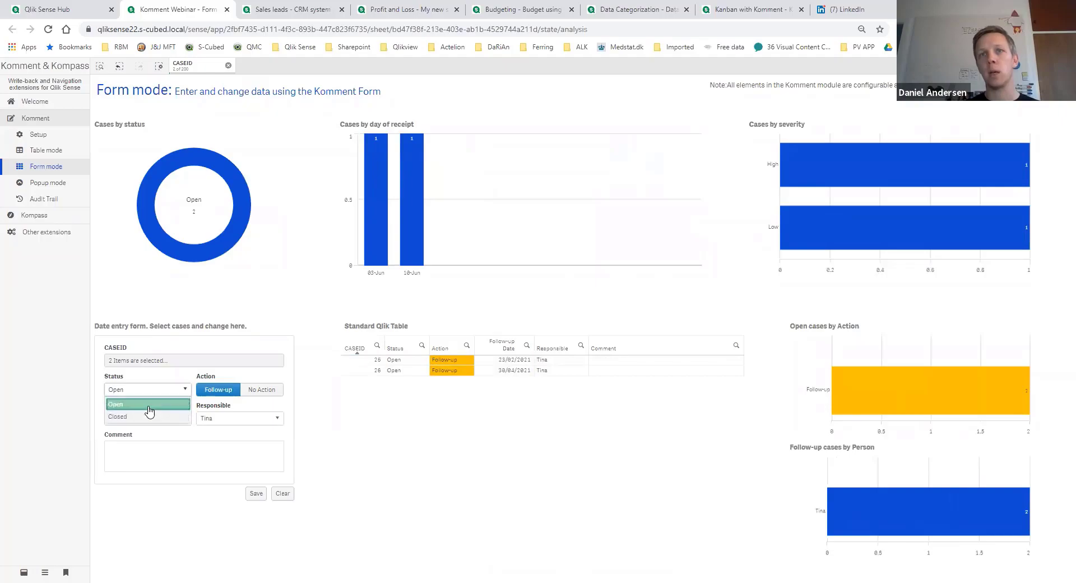
click(150, 417)
click(261, 389)
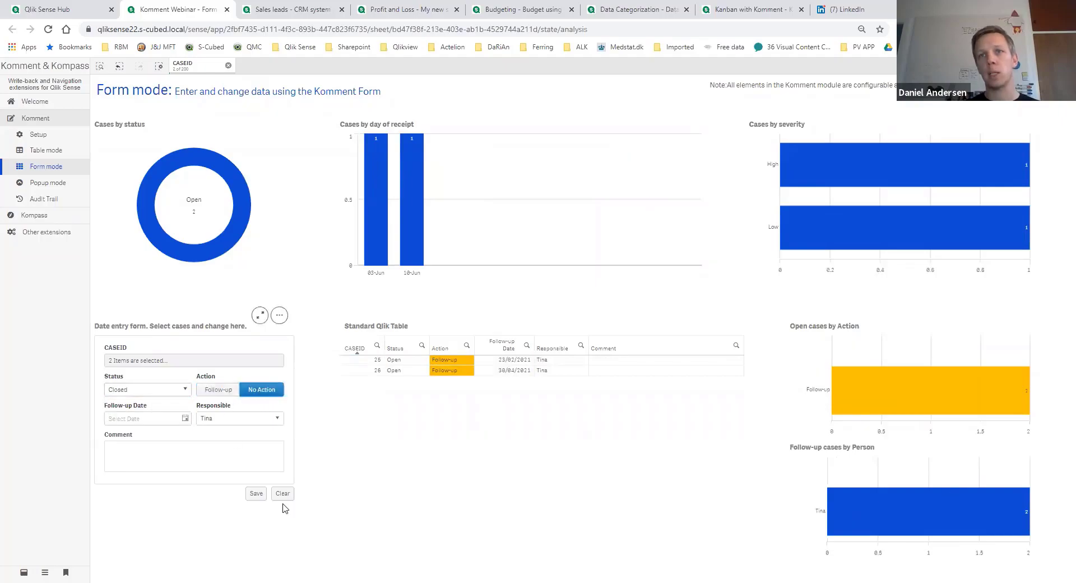
click(258, 493)
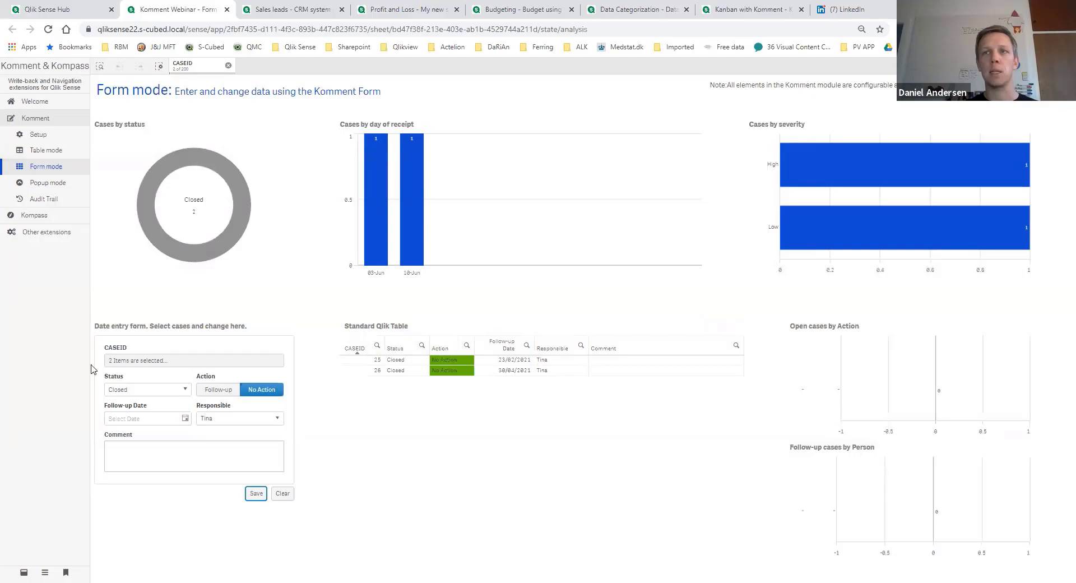
click(156, 66)
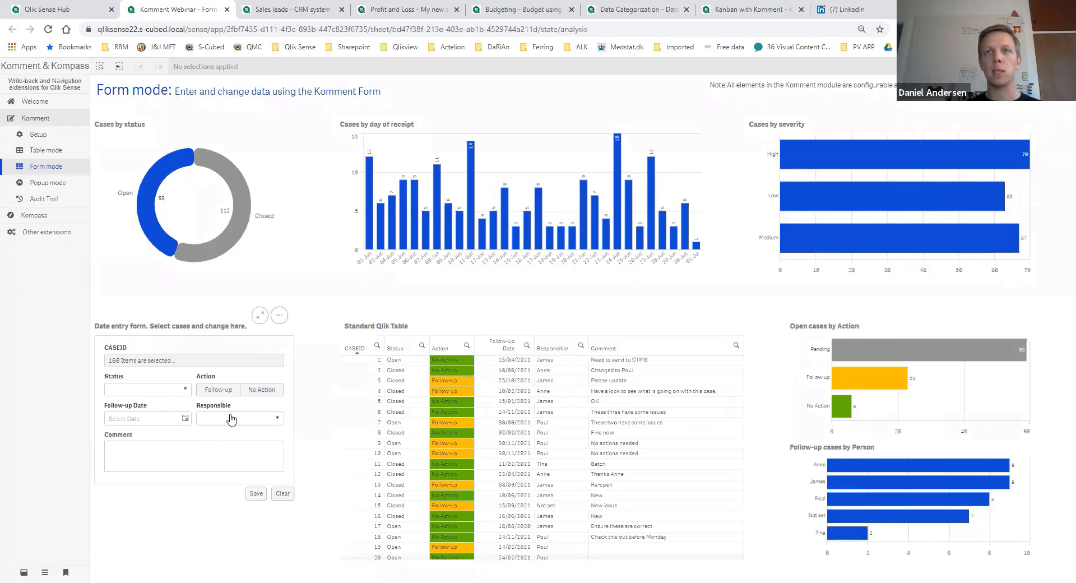
Go to the Popup mode sheet and select case 28 in the standard Qlik table.
click(45, 181)
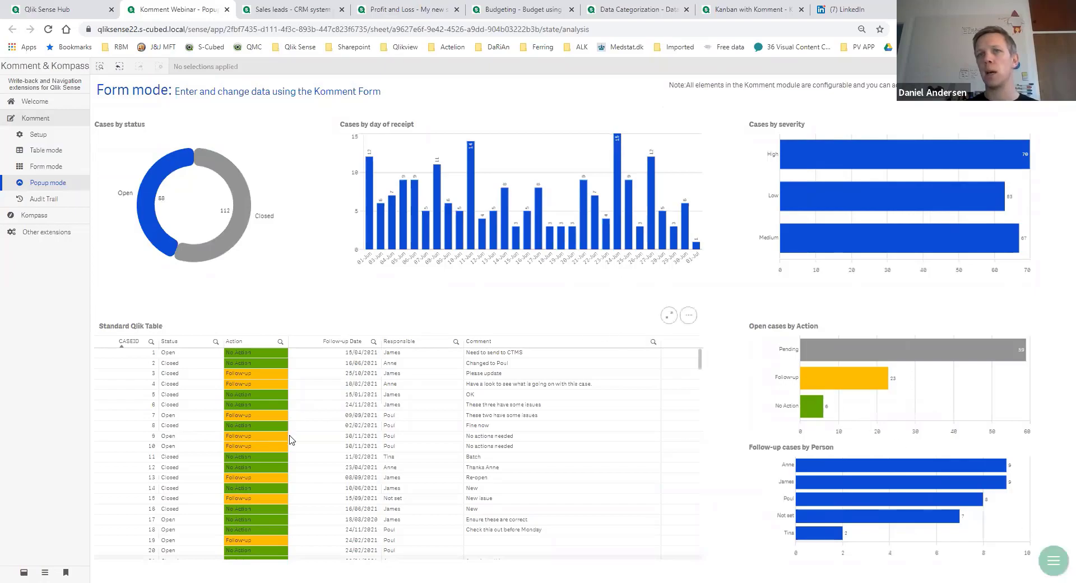
scroll(238, 448, down, 3)
scroll(238, 448, down, 1)
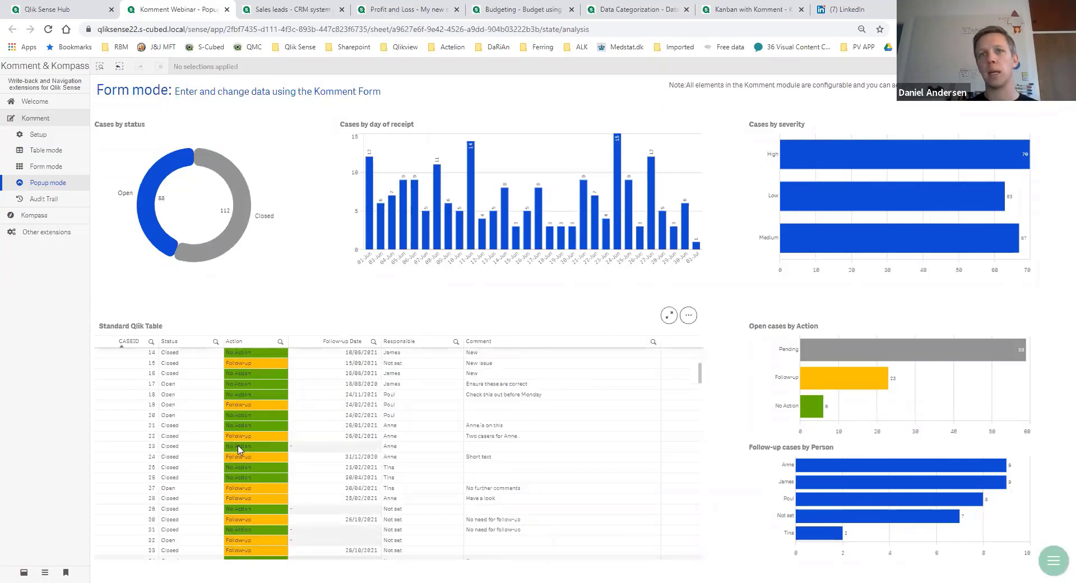
click(147, 498)
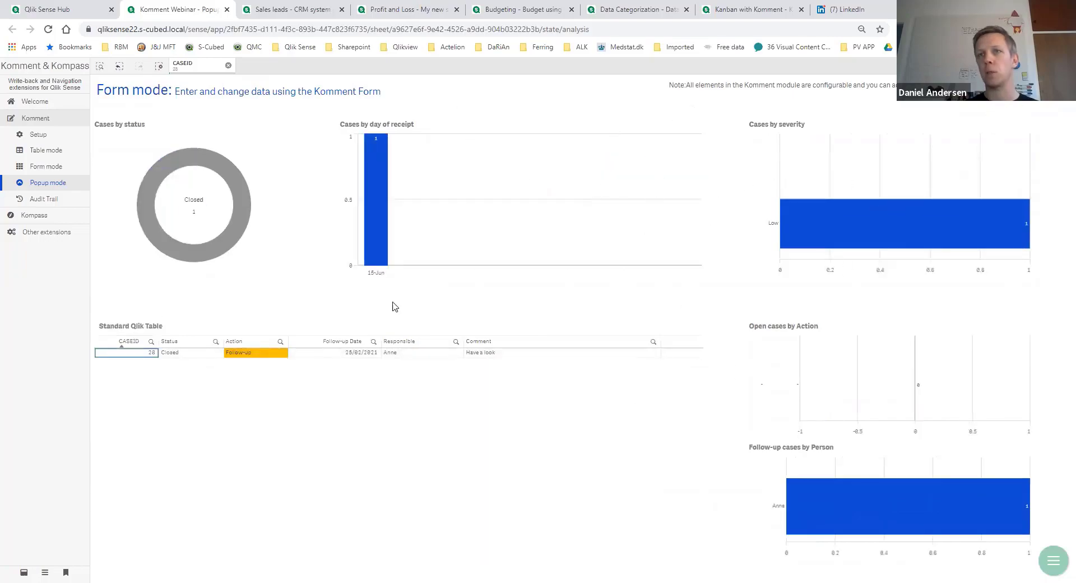
Change case 28's action to No Action in the popup edit form, save it, and clear the selection.
click(1052, 560)
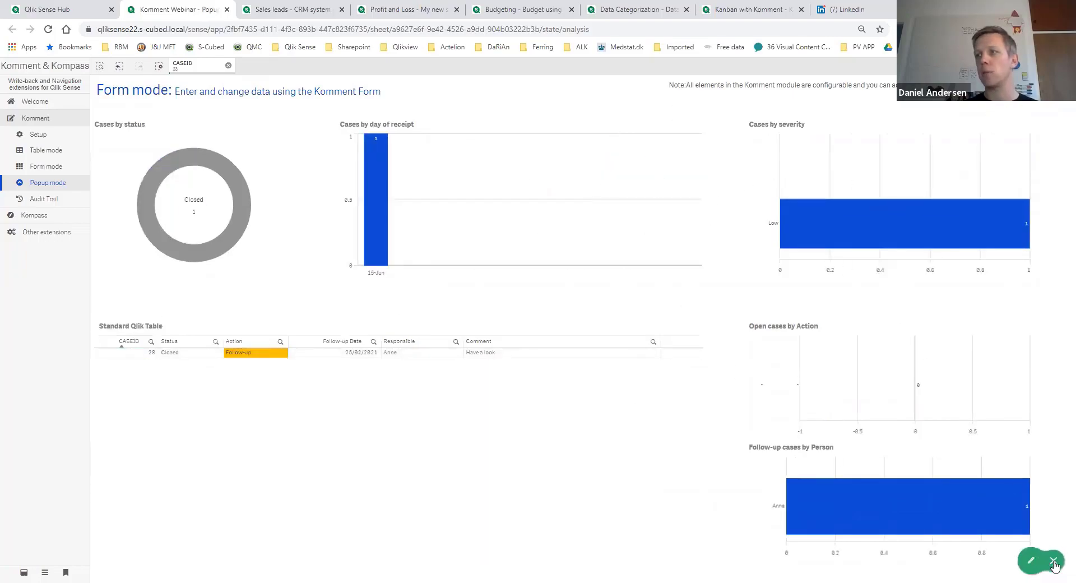
click(1033, 559)
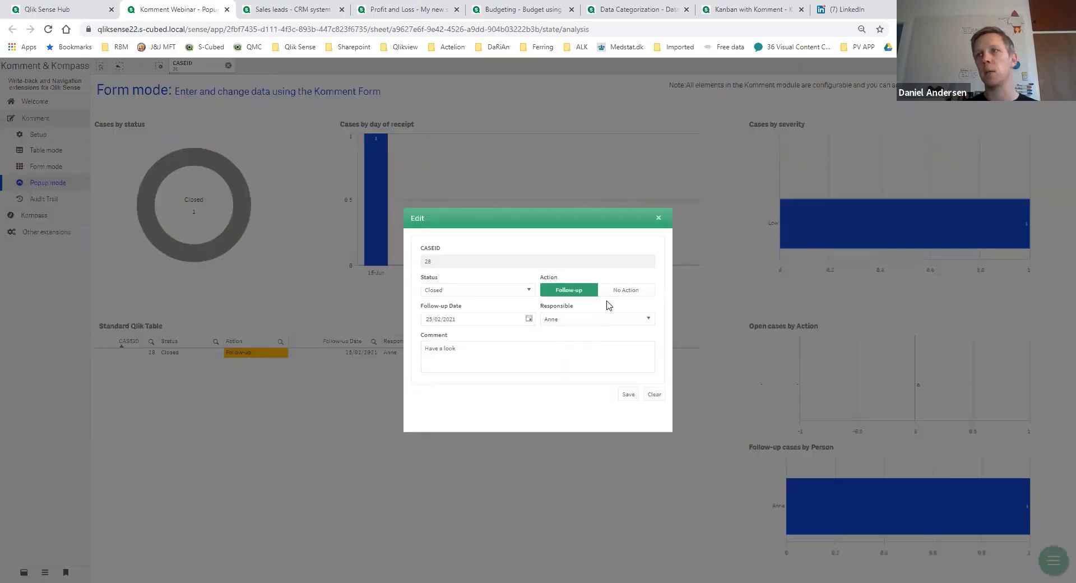
click(625, 293)
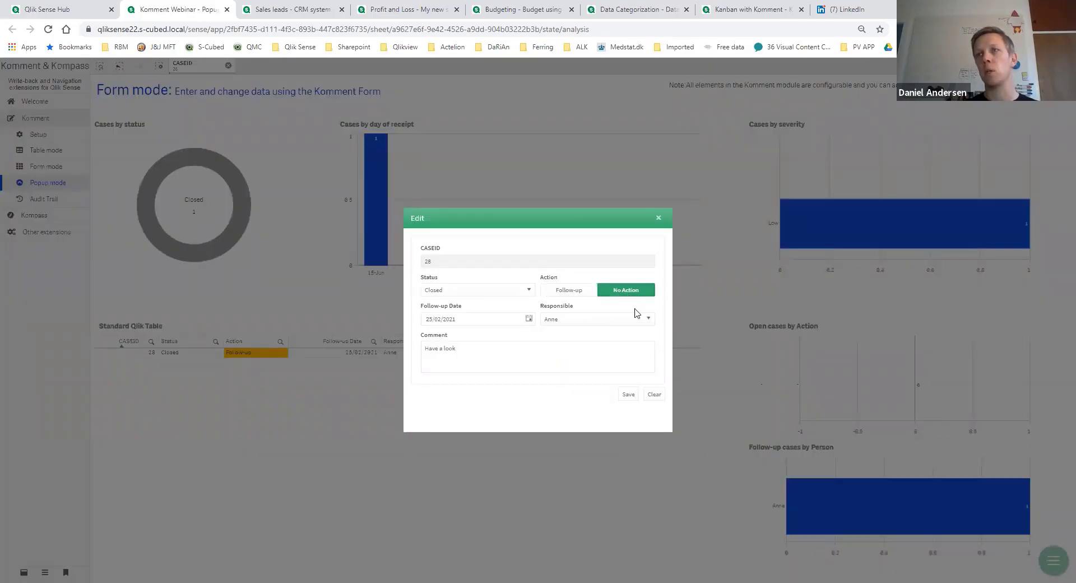
click(623, 395)
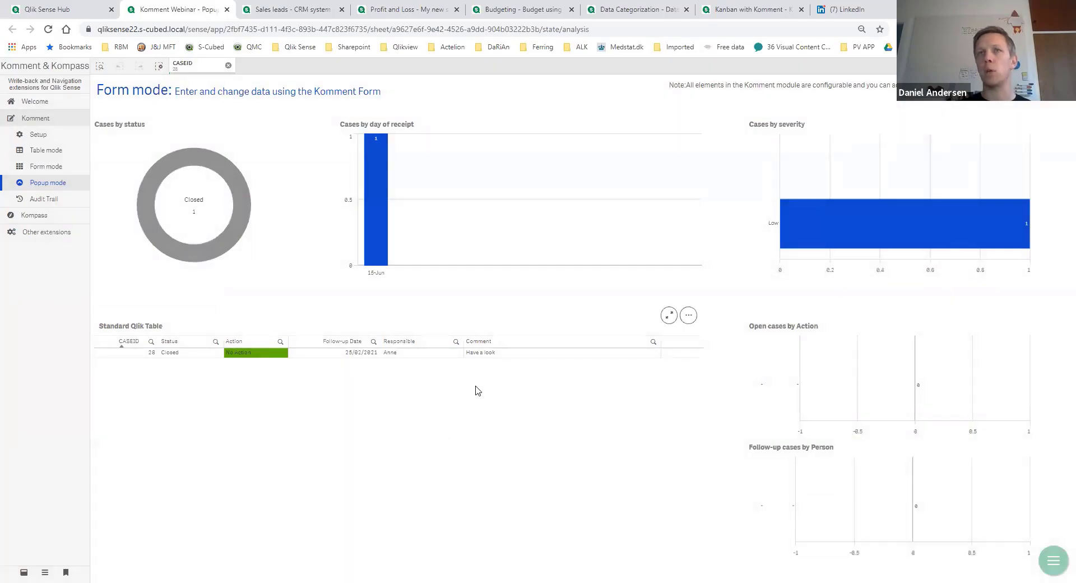
click(157, 67)
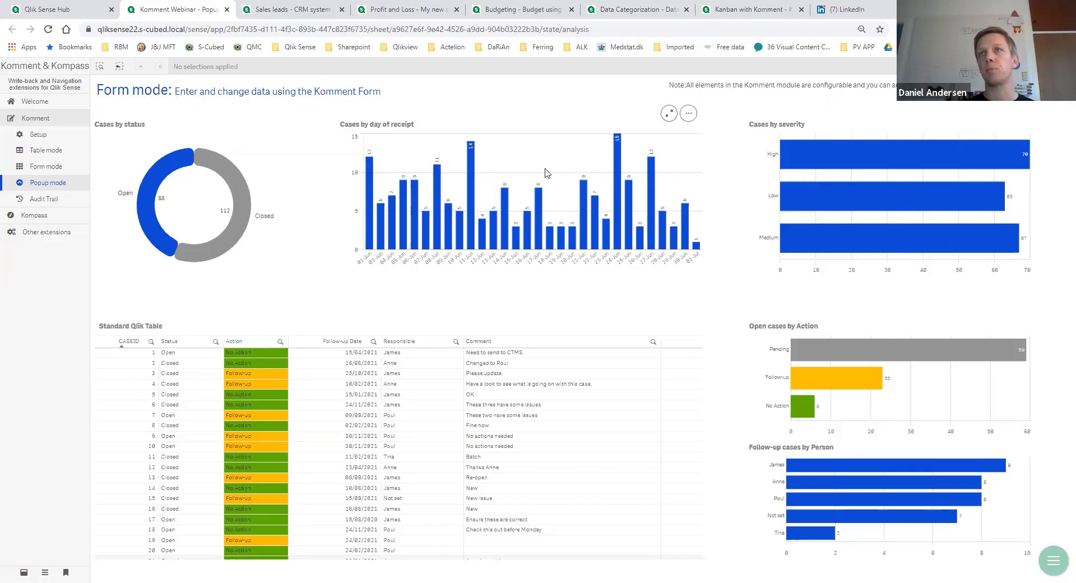
Switch to the Sales leads CRM app and set the Apple lead's stage to Negotiation and likelihood to 85%.
click(294, 9)
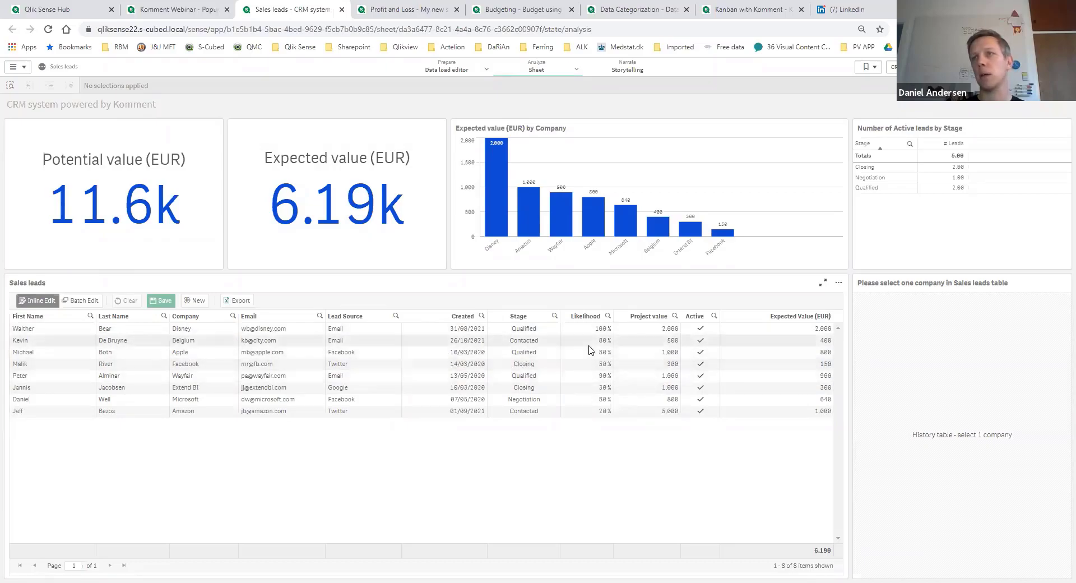
click(548, 354)
click(548, 353)
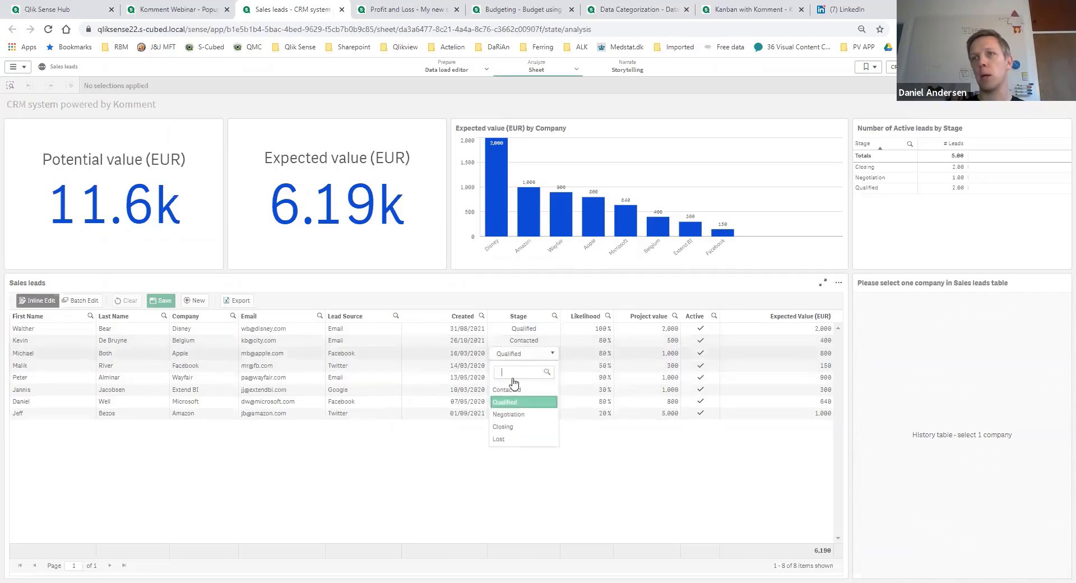
click(529, 414)
click(604, 358)
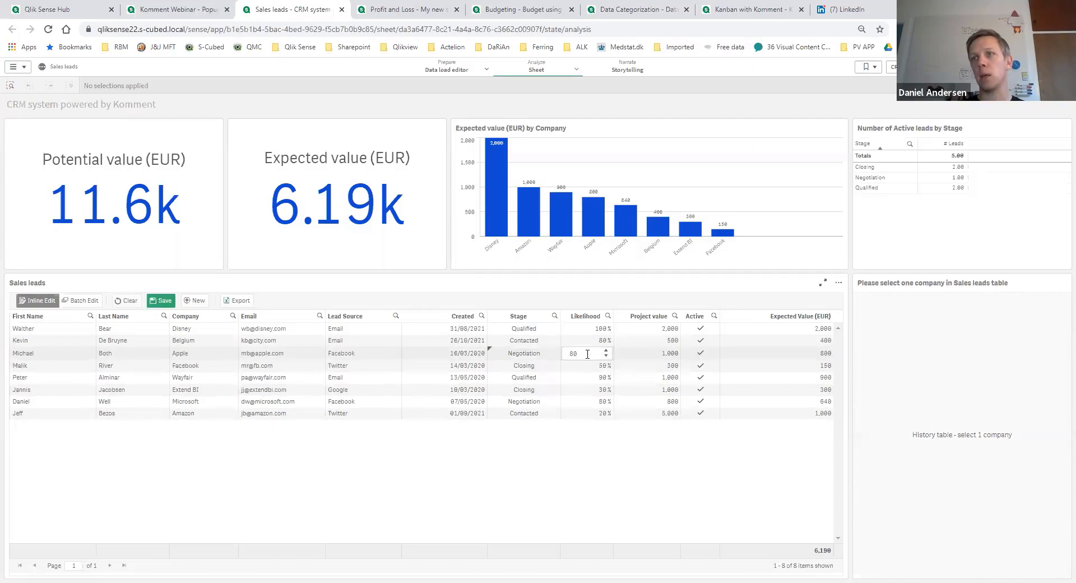
key(BackSpace)
text(5)
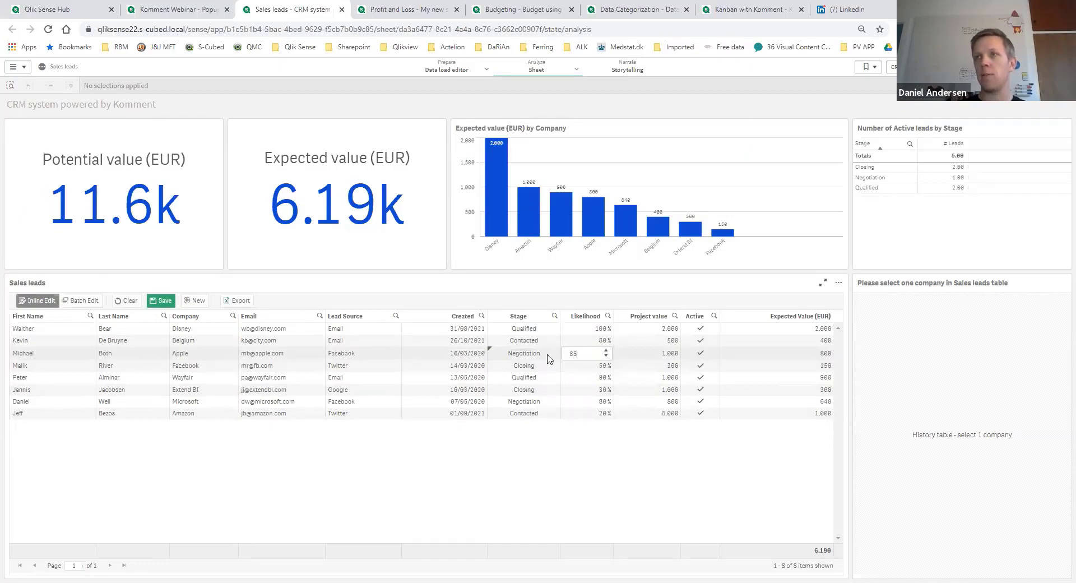
key(Return)
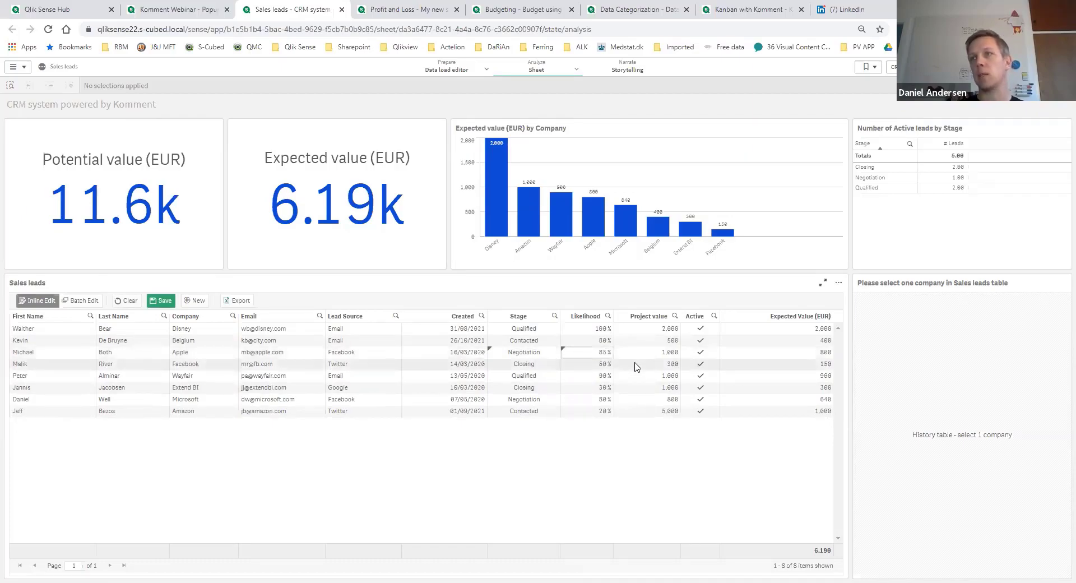
Set the Apple lead's project value to 2,000 and save the pending changes in the Sales leads table.
click(673, 355)
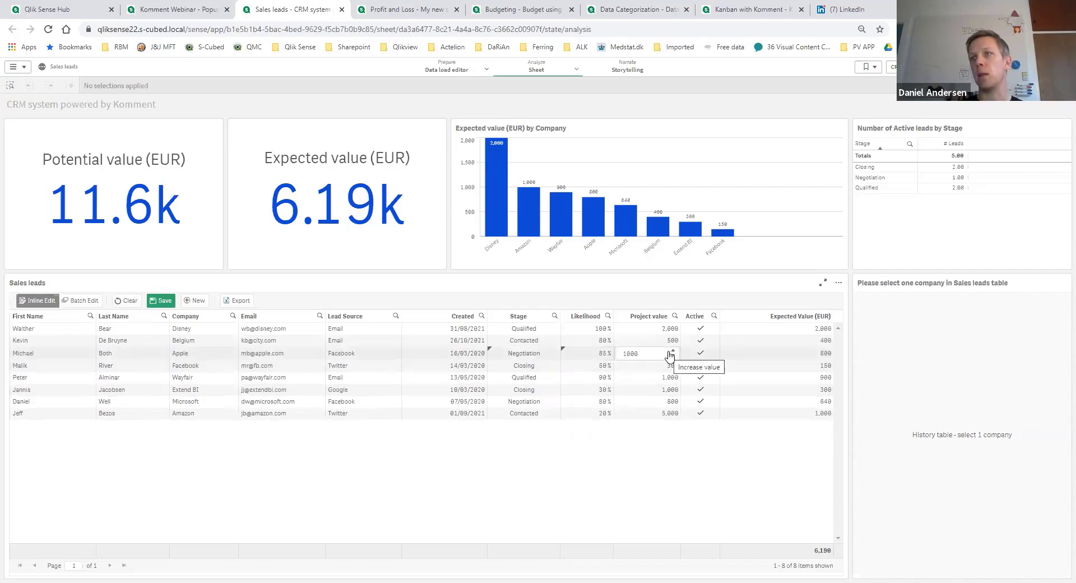
text(2,0)
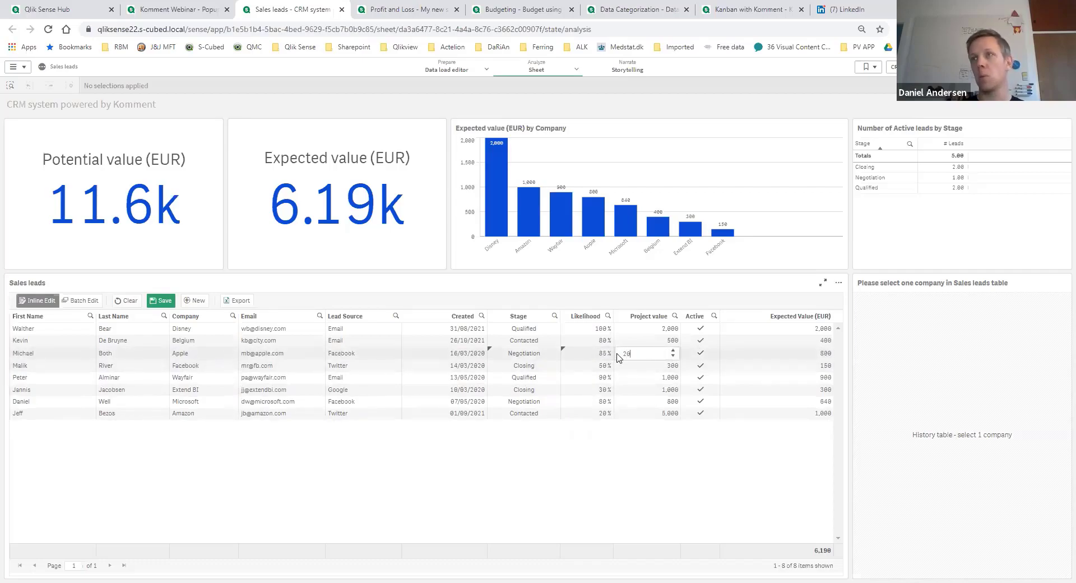
text(00)
key(Return)
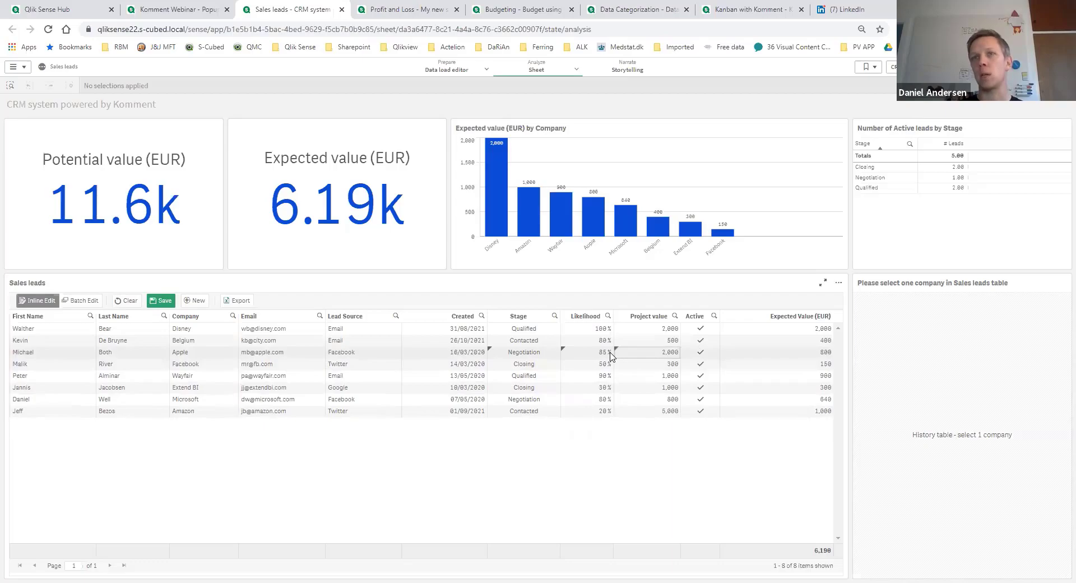
click(173, 297)
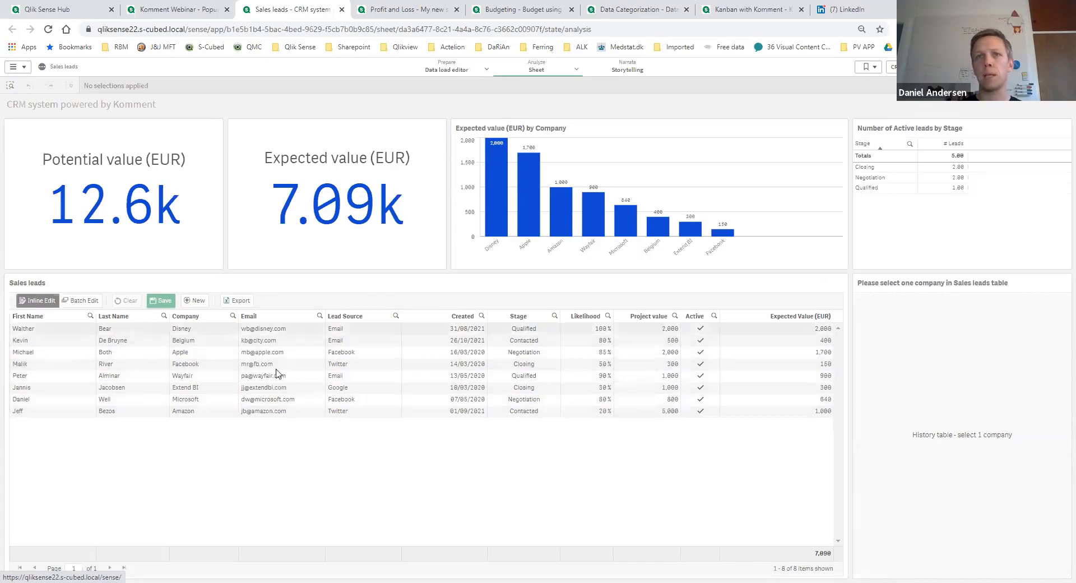
Start a new sales lead and enter the contact's first name, last name, company Oracle and e-mail.
click(198, 301)
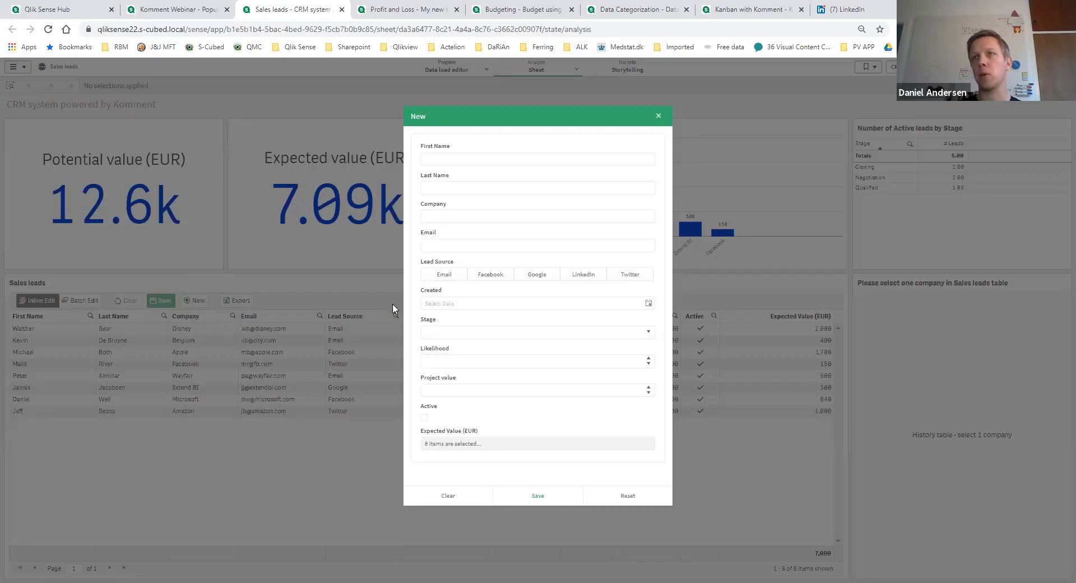
click(492, 164)
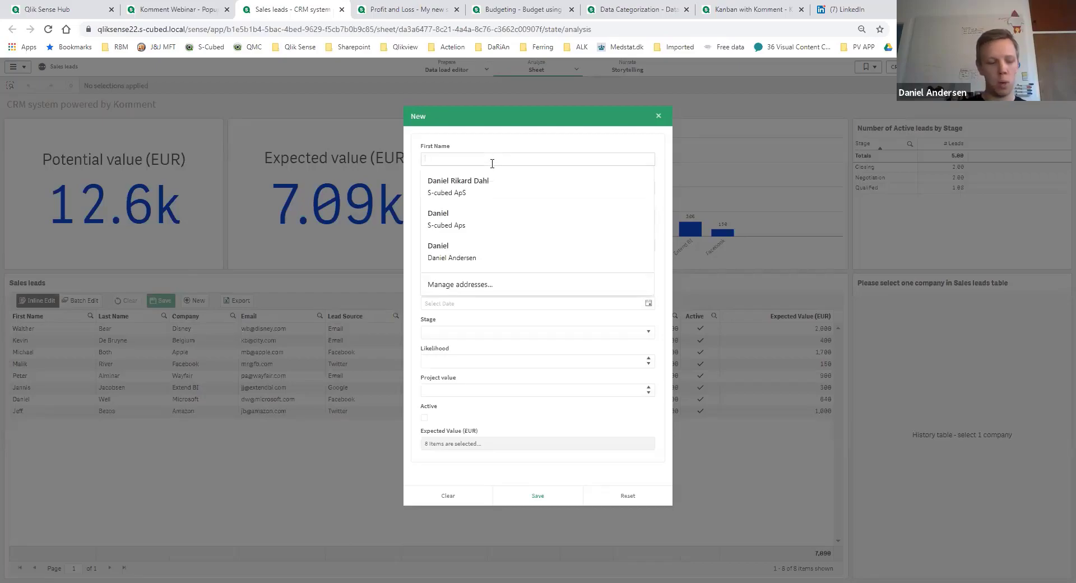
text(Larry)
key(Tab)
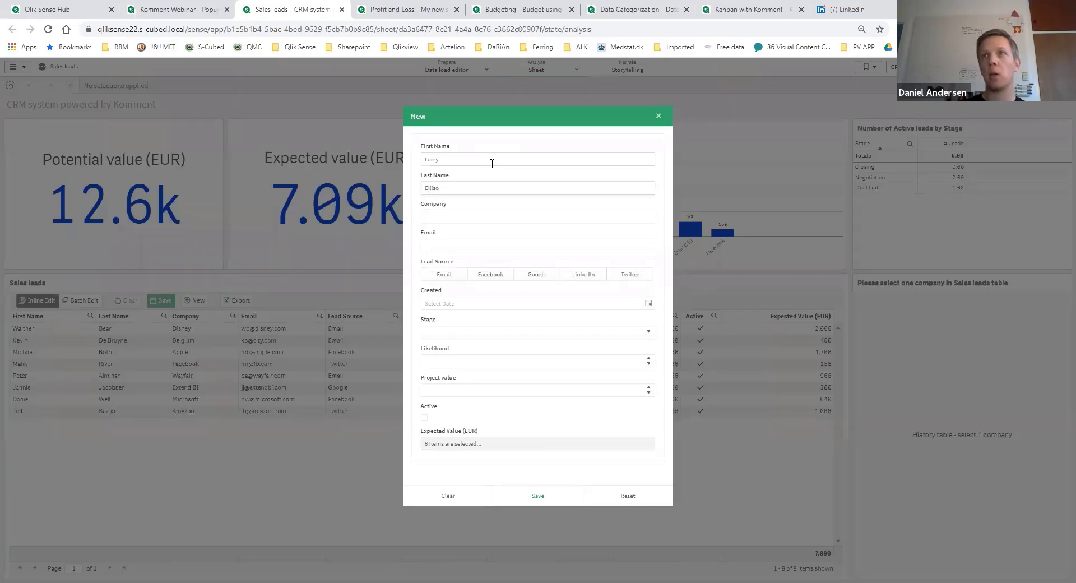
key(Tab)
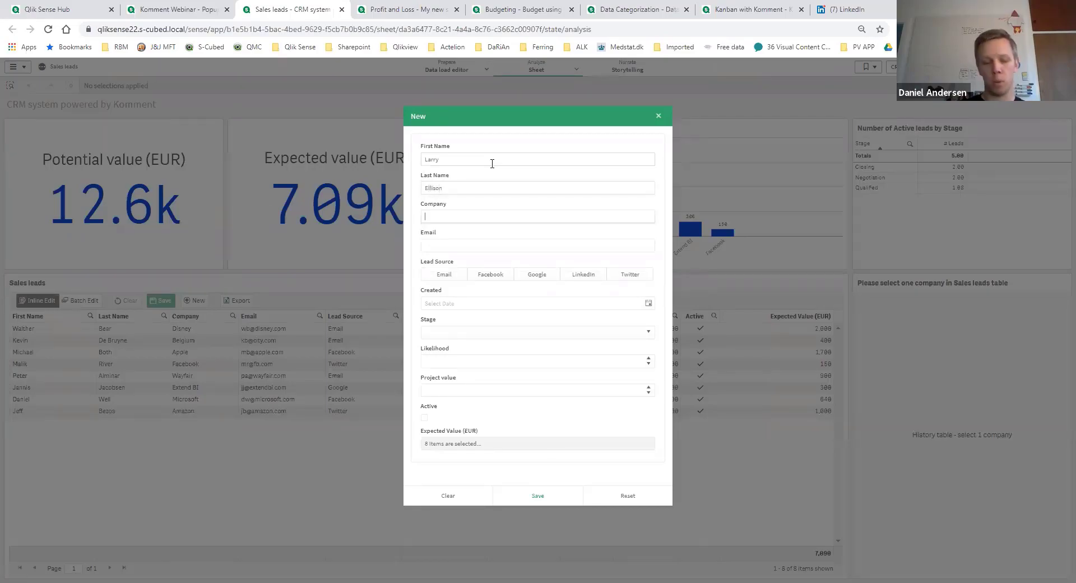
key(Tab)
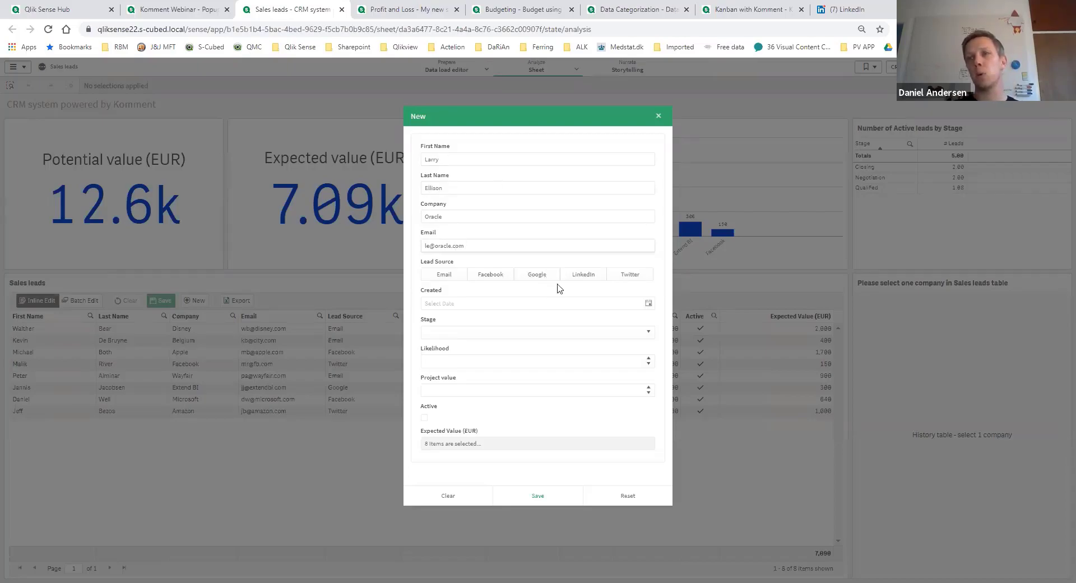
Complete the Oracle lead with source Google, created 23/11/2021, stage Contacted, likelihood 25%, project value 5,000 and Active enabled, and save it.
click(541, 274)
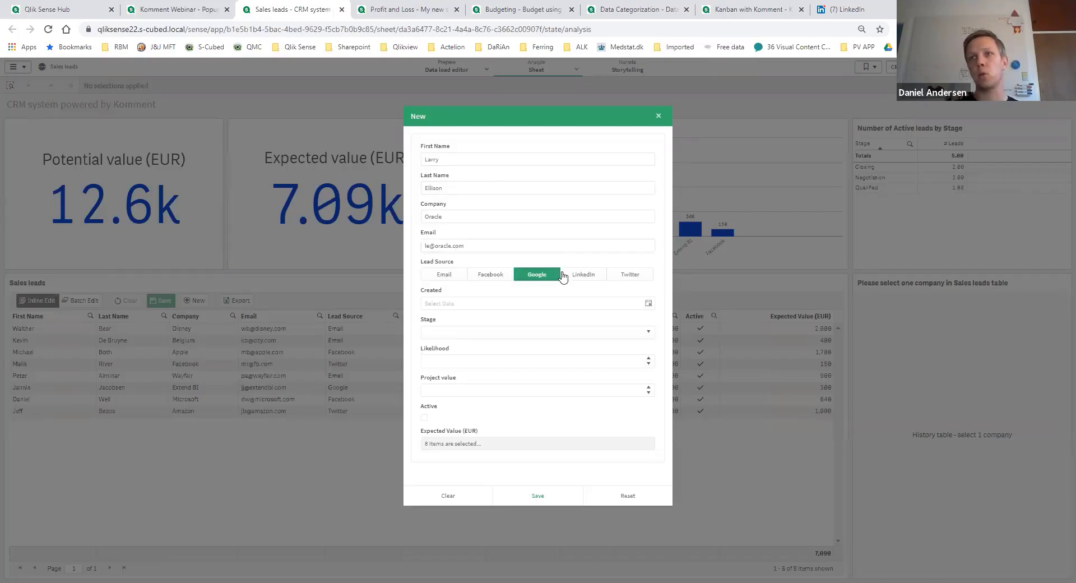
click(648, 304)
click(463, 396)
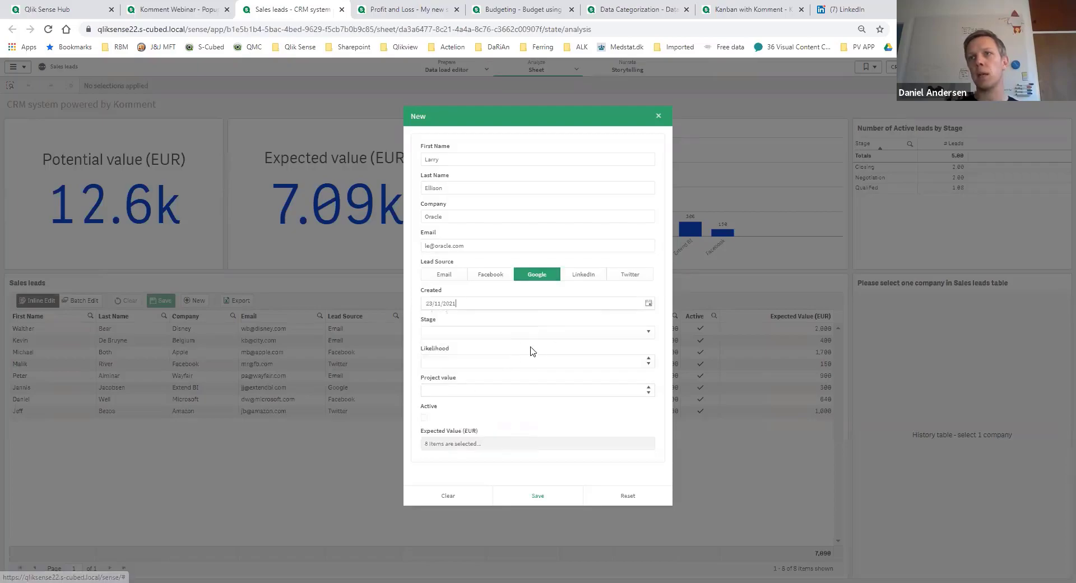
click(566, 335)
click(481, 371)
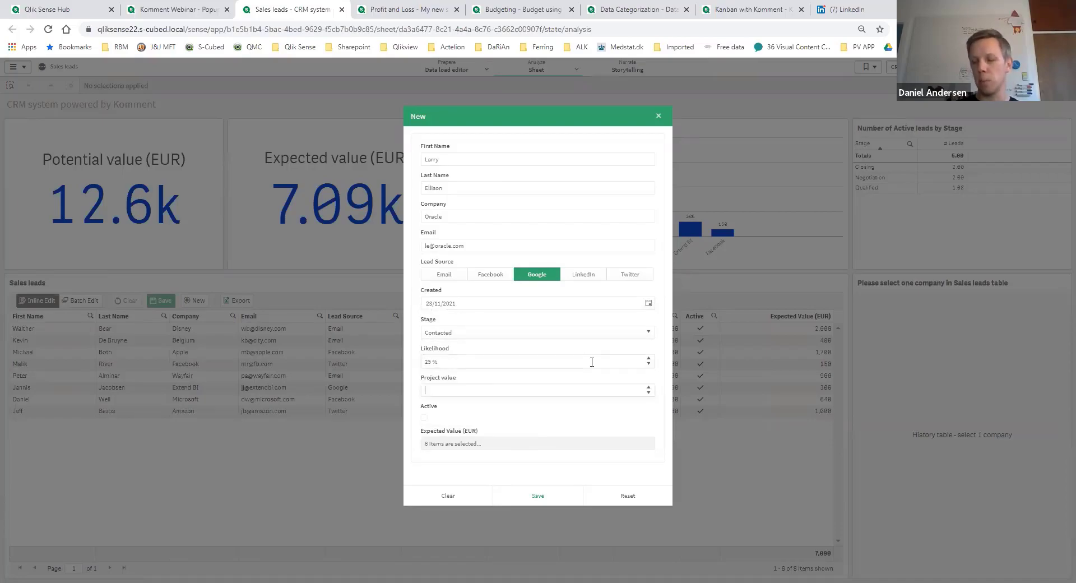
text(000)
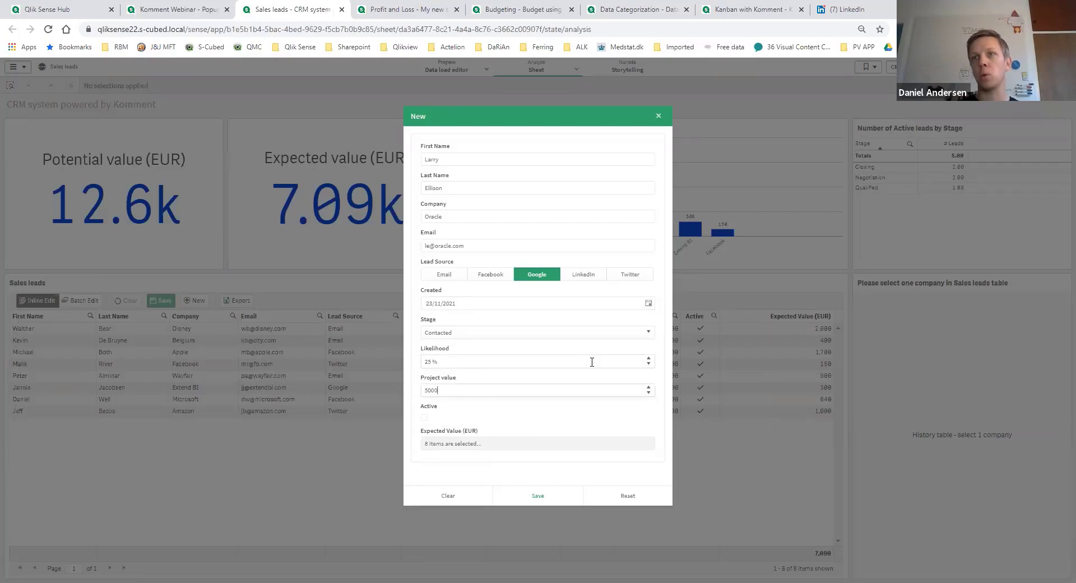
click(530, 420)
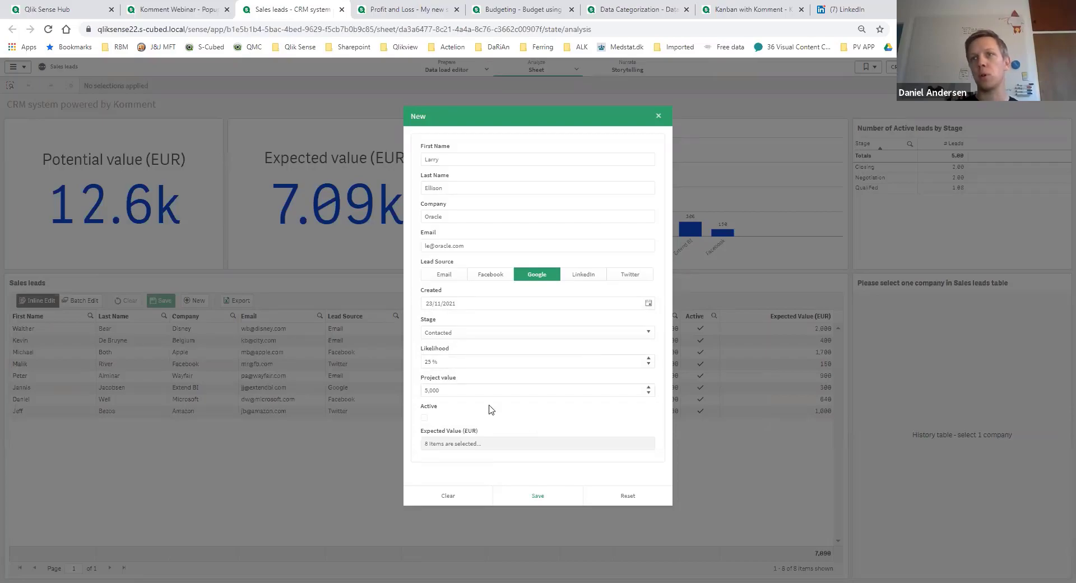
click(425, 417)
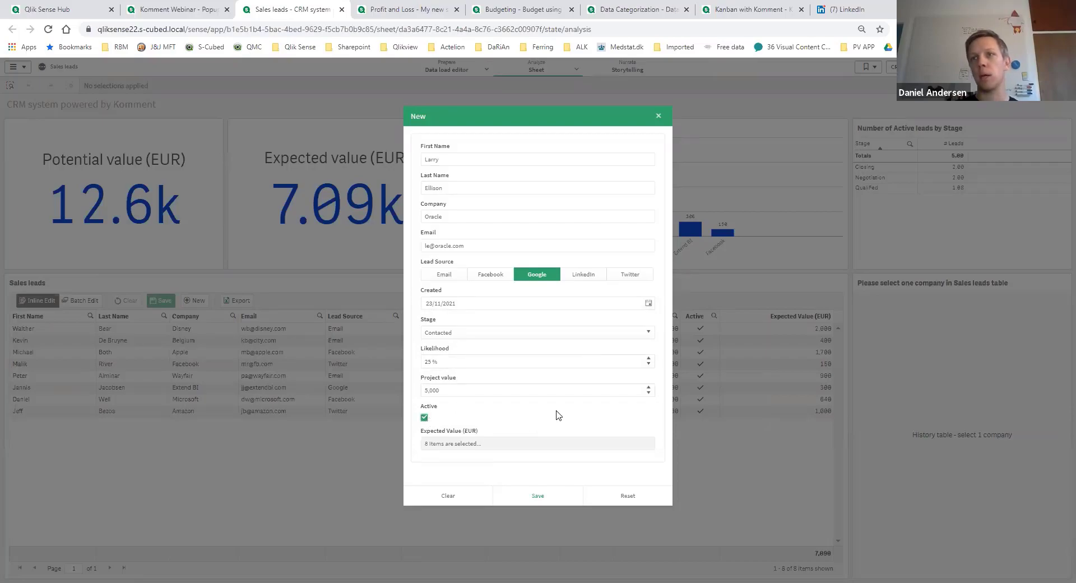
click(557, 501)
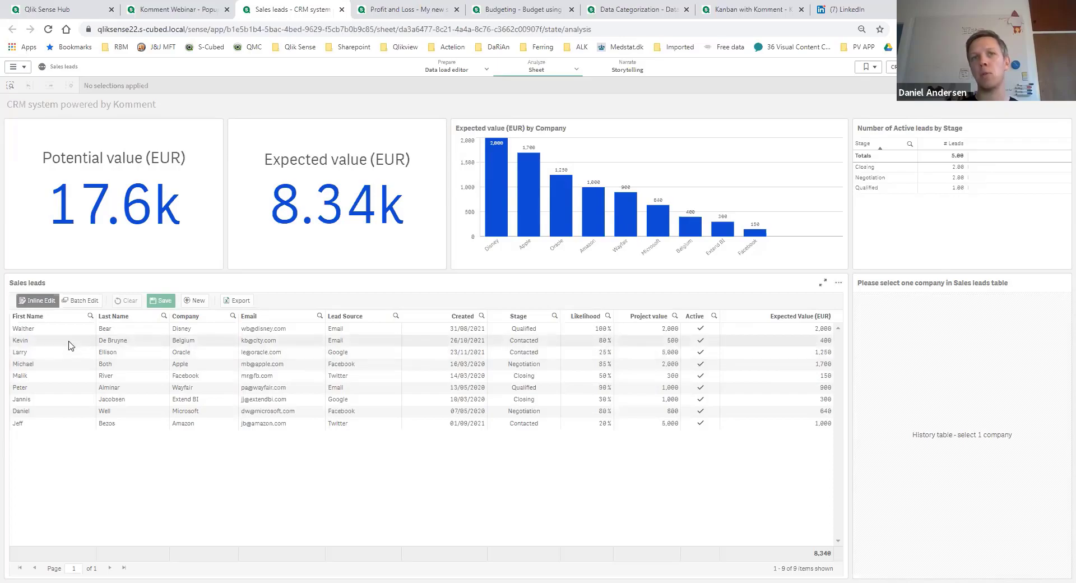
Filter the Sales leads table to company Apple, review its full history, and clear the selection.
click(233, 316)
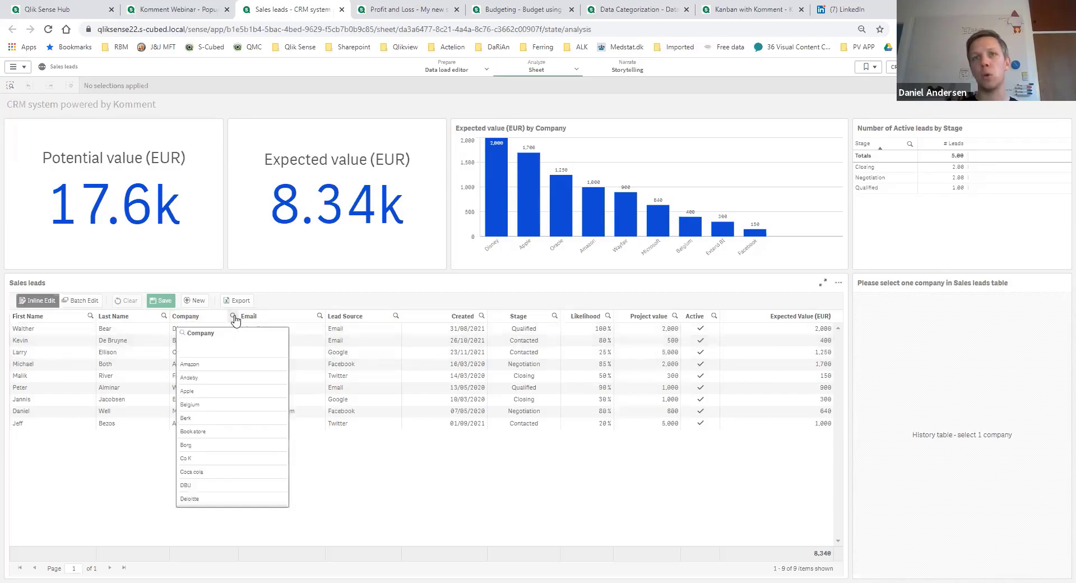
click(230, 392)
click(274, 318)
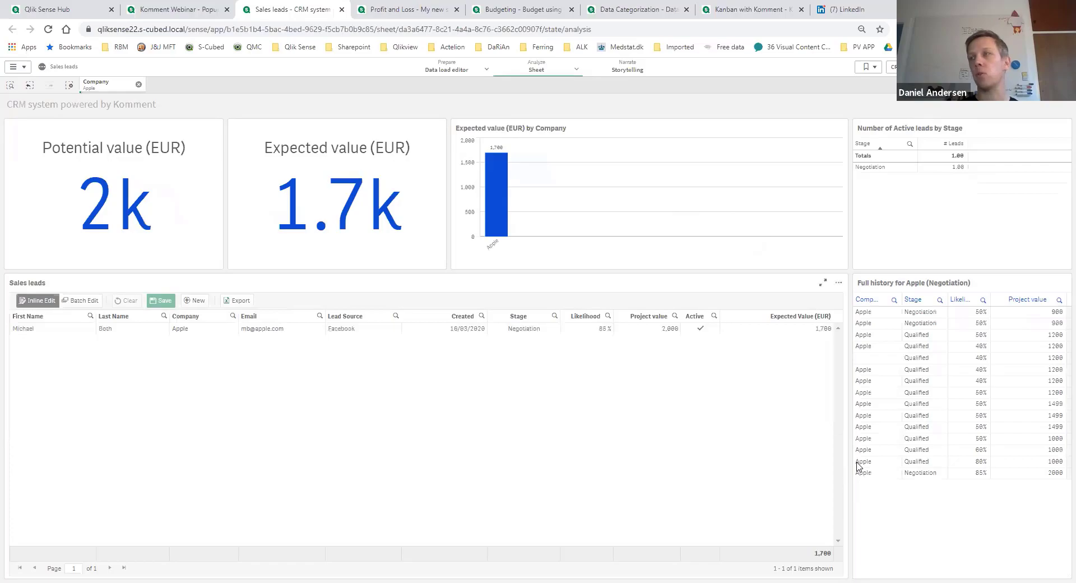
mouse_move(909, 481)
mouse_down()
mouse_move(1043, 488)
mouse_move(909, 481)
mouse_move(1026, 491)
mouse_move(927, 482)
mouse_up()
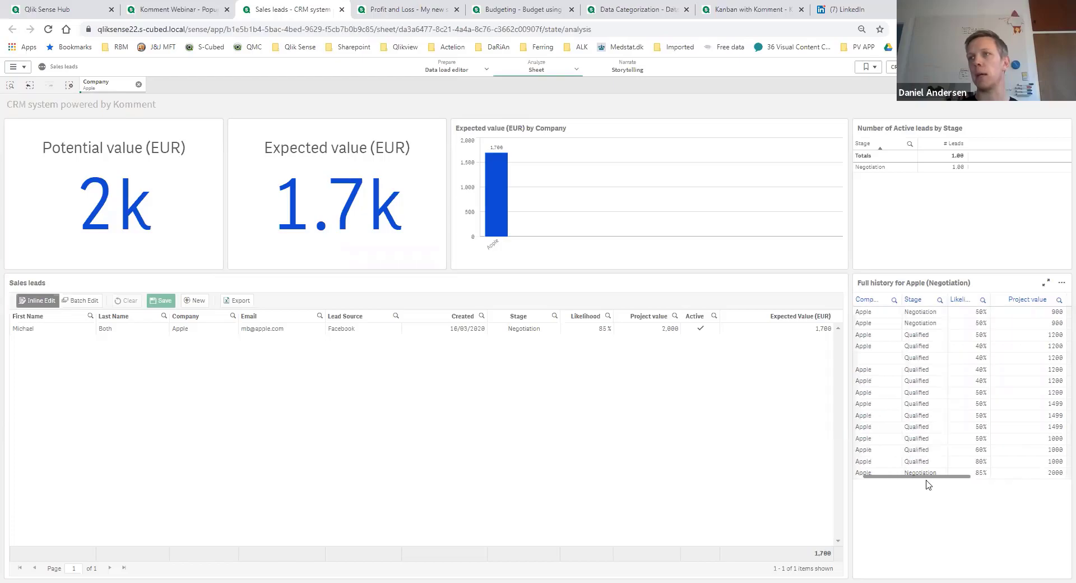
click(138, 84)
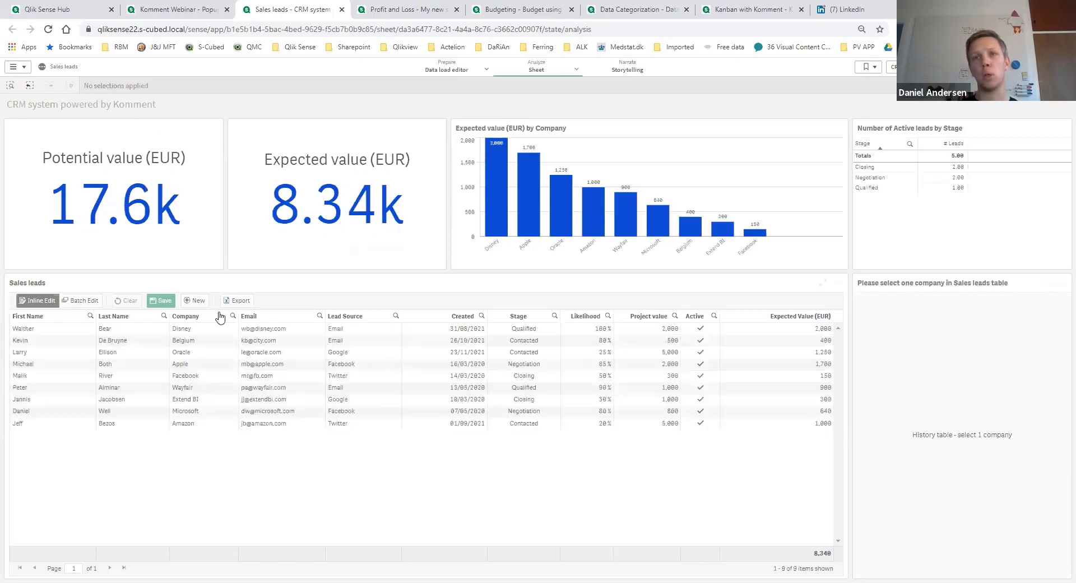
Try editing the Disney lead's Active flag inline and discard the pending edit.
click(700, 331)
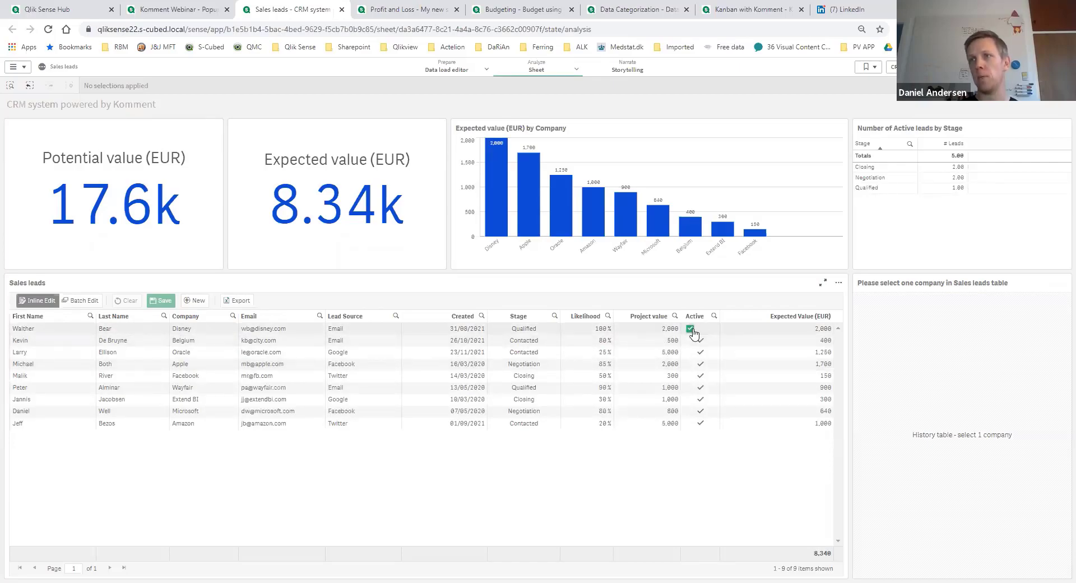
click(692, 331)
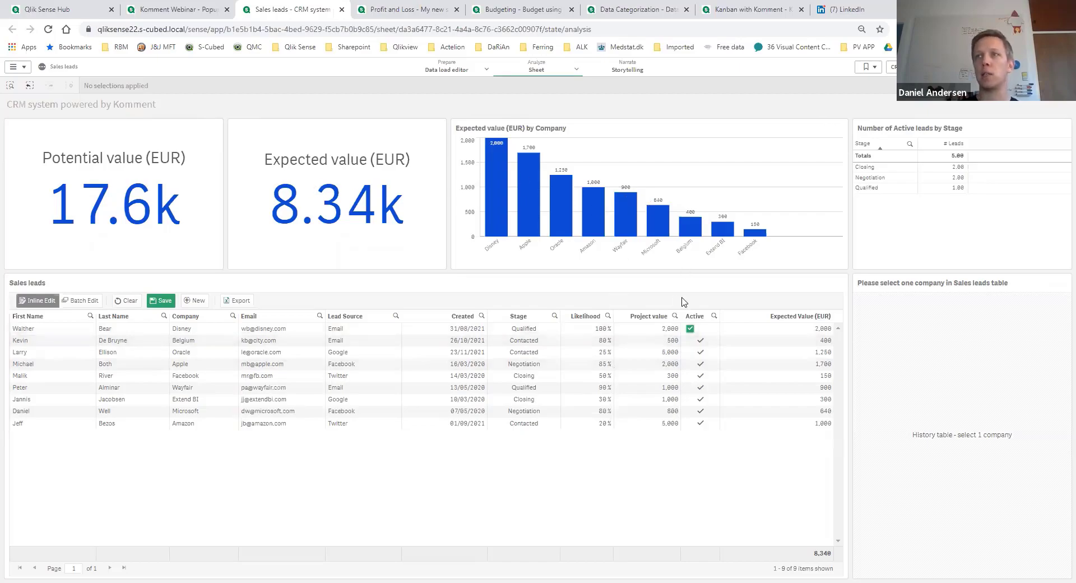
click(680, 486)
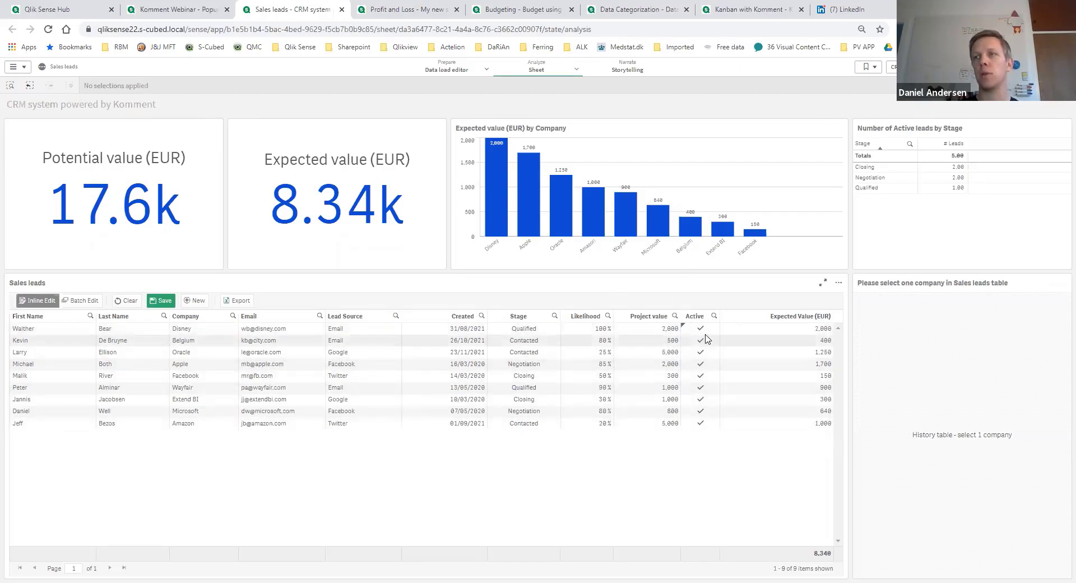
click(132, 303)
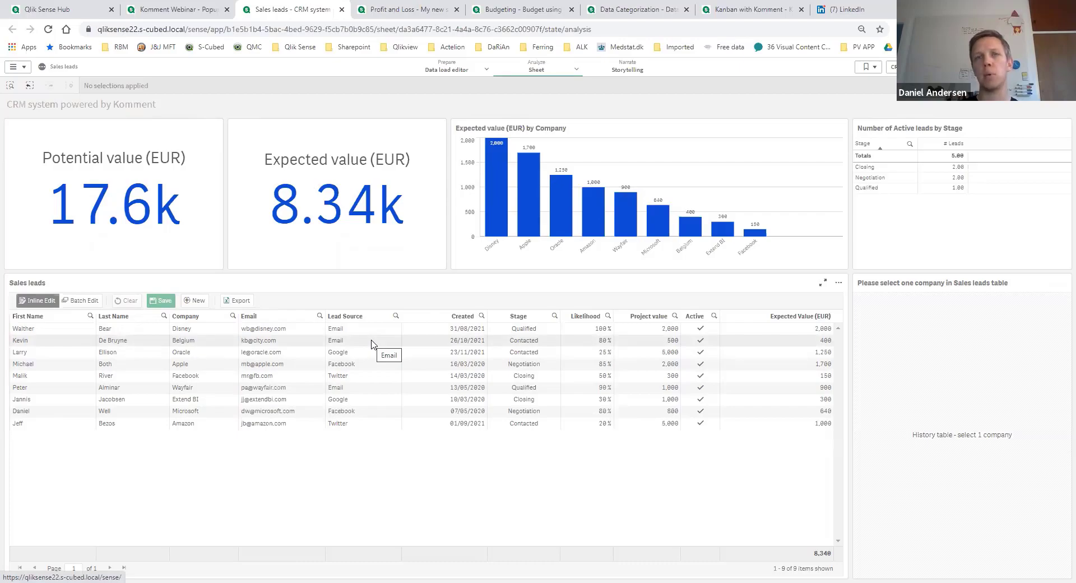
Delete the Belgium lead through Batch Edit and return the table to Inline Edit mode.
click(77, 300)
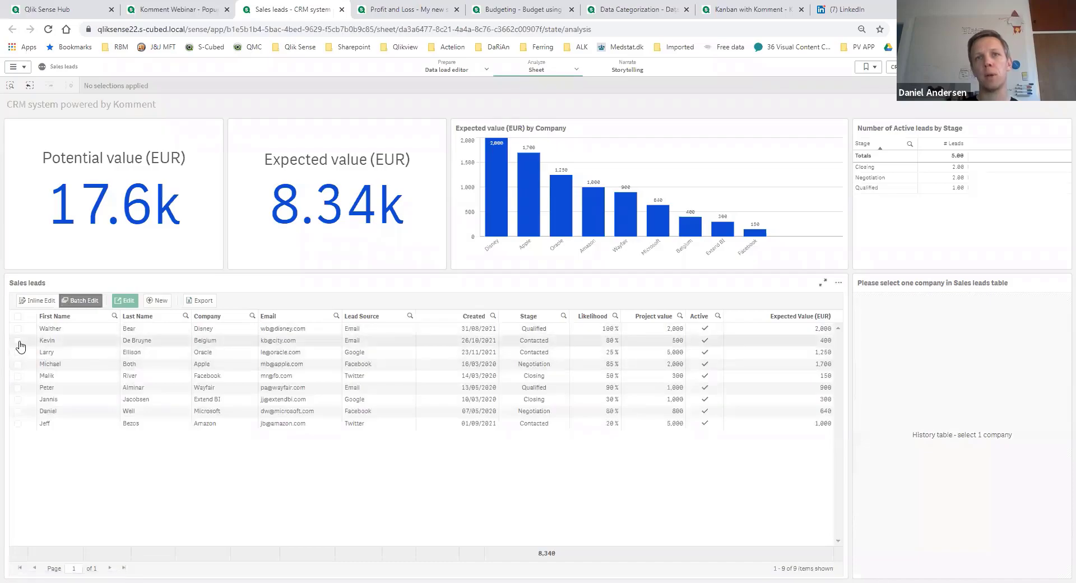
click(18, 341)
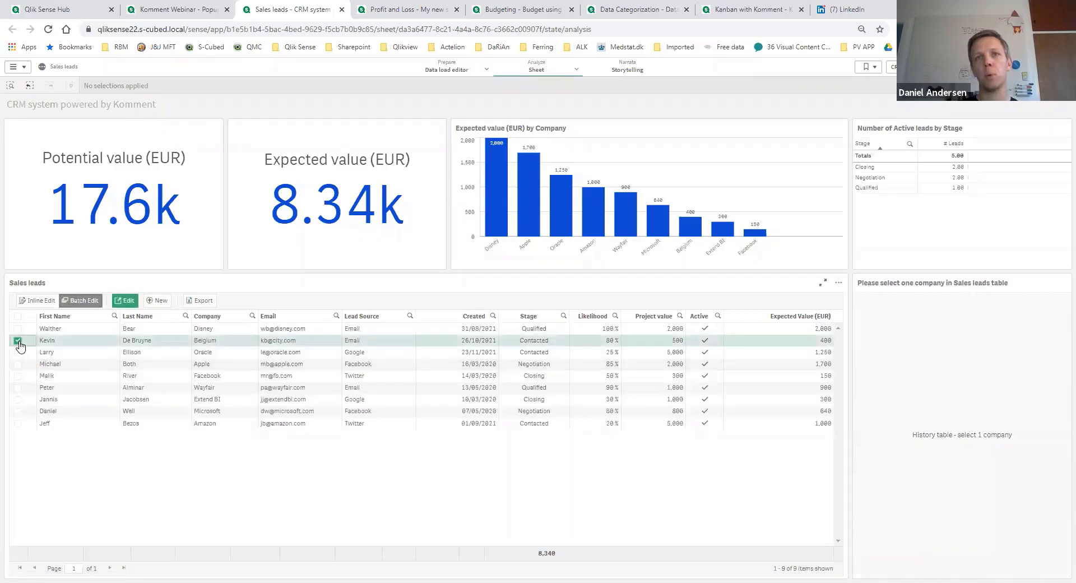
click(126, 300)
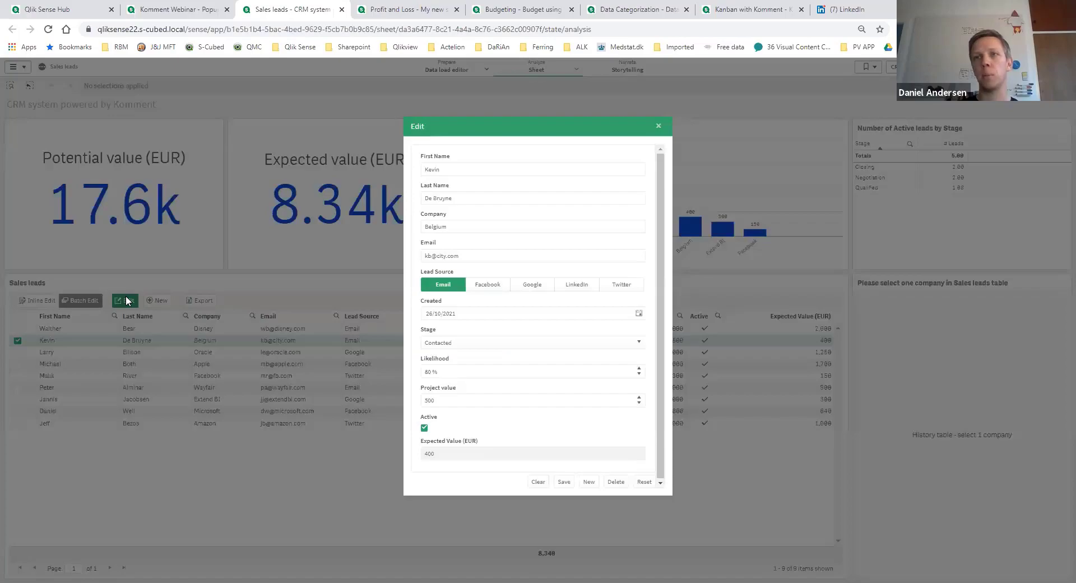
click(615, 482)
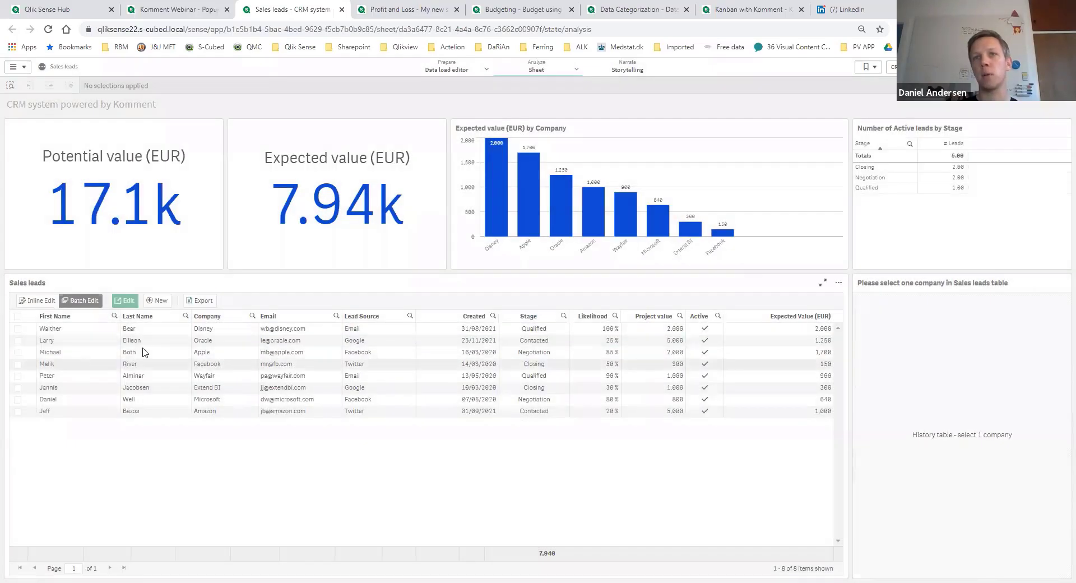
click(25, 302)
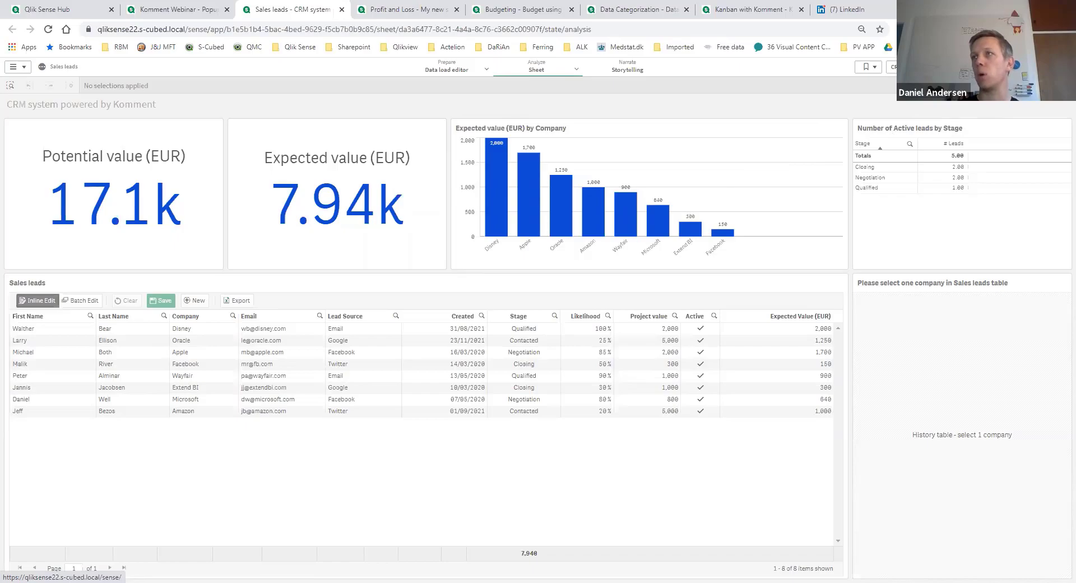
On the Sales leads (Form) sheet, set the Wayfair lead's likelihood to 70% in the form and save.
click(1062, 66)
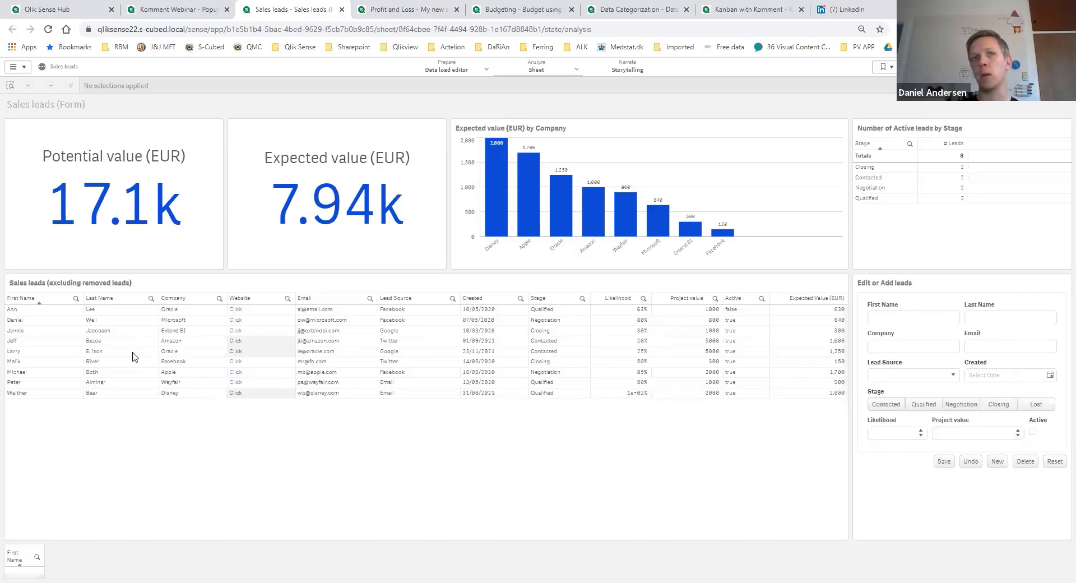
click(40, 385)
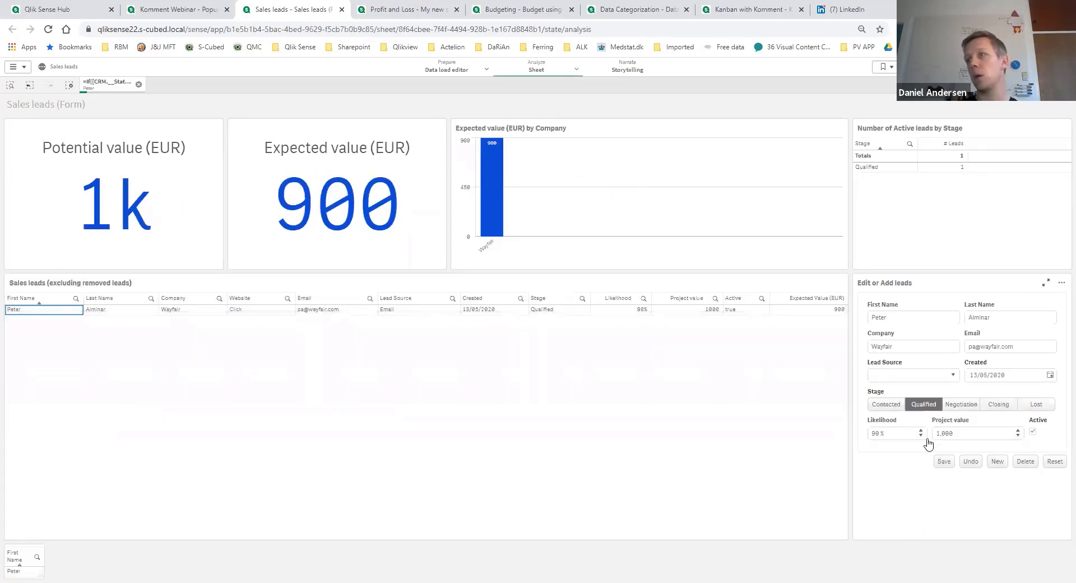
click(897, 432)
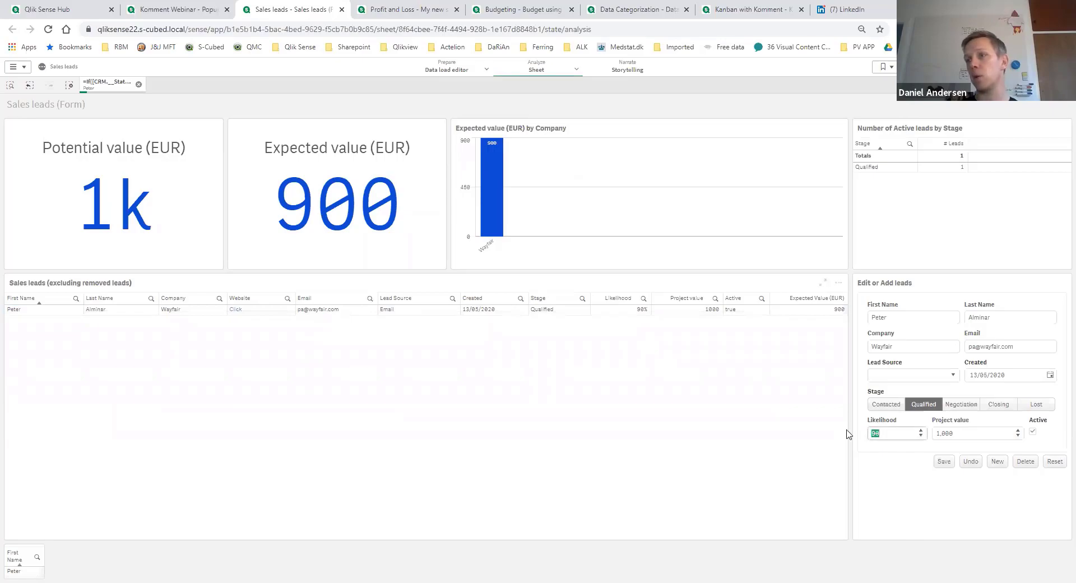
text(70)
click(941, 462)
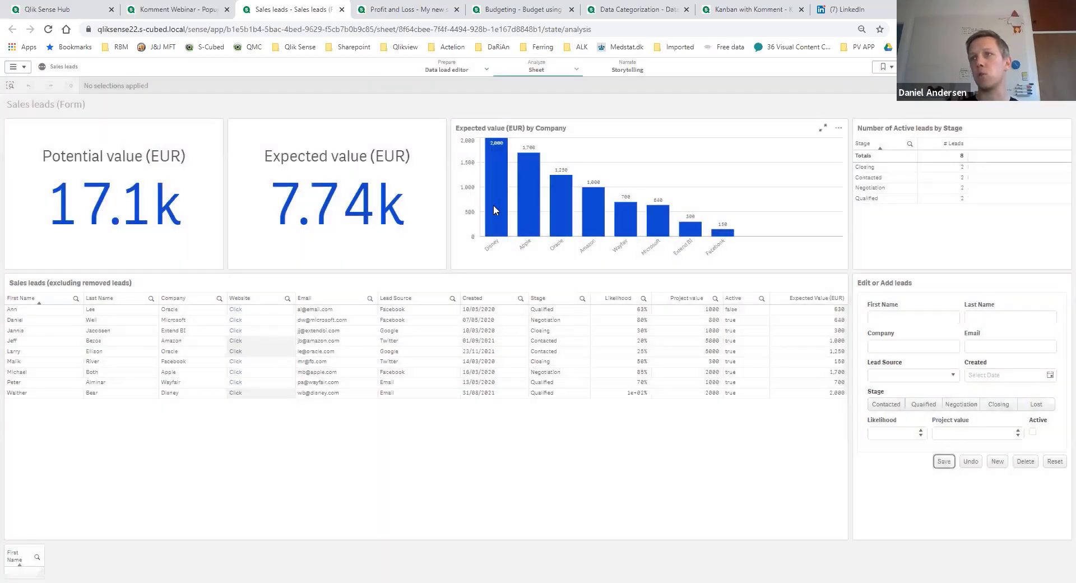
Switch to the Profit and Loss sheet, put it in edit mode, and open the profit and loss table's widget list.
mouse_move(493, 209)
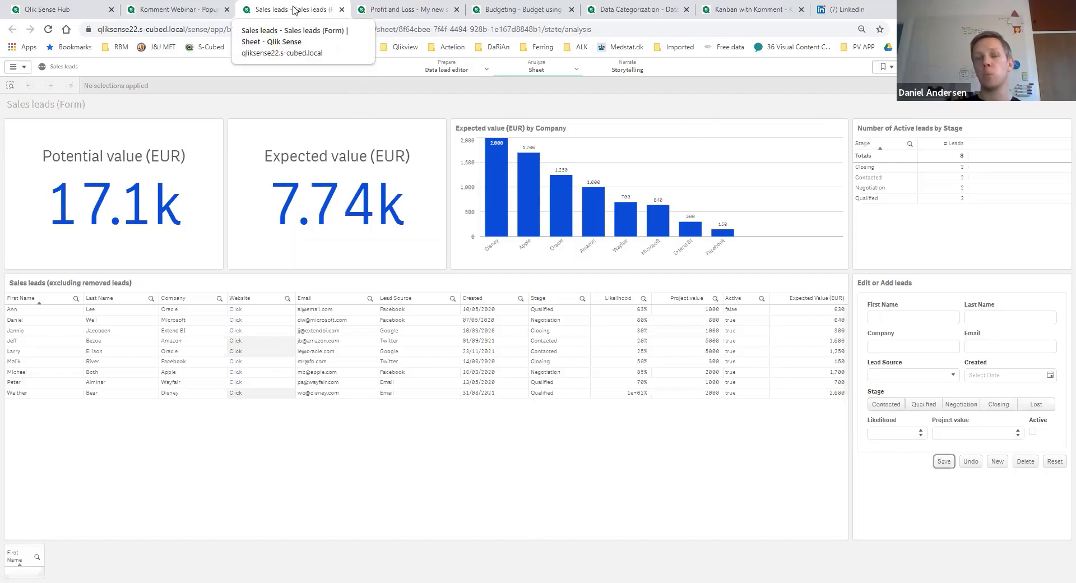
key(ctrl+Tab)
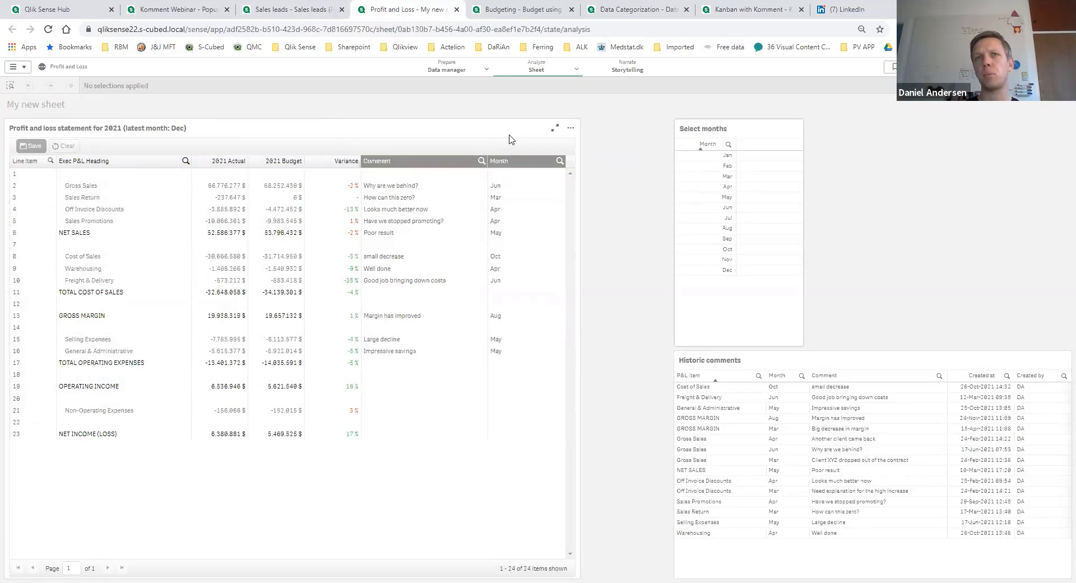
key(ctrl+e)
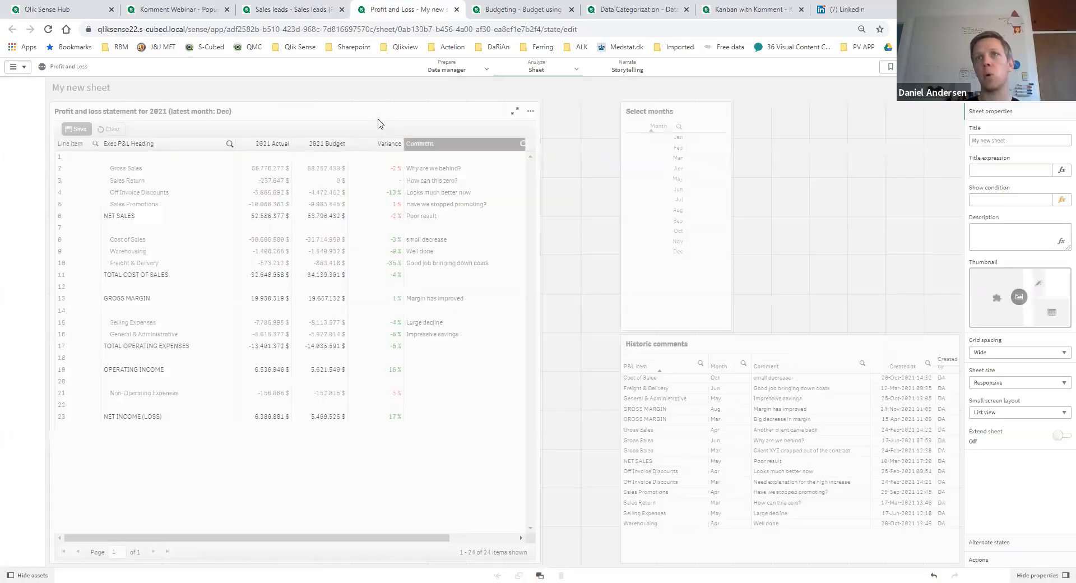
click(377, 120)
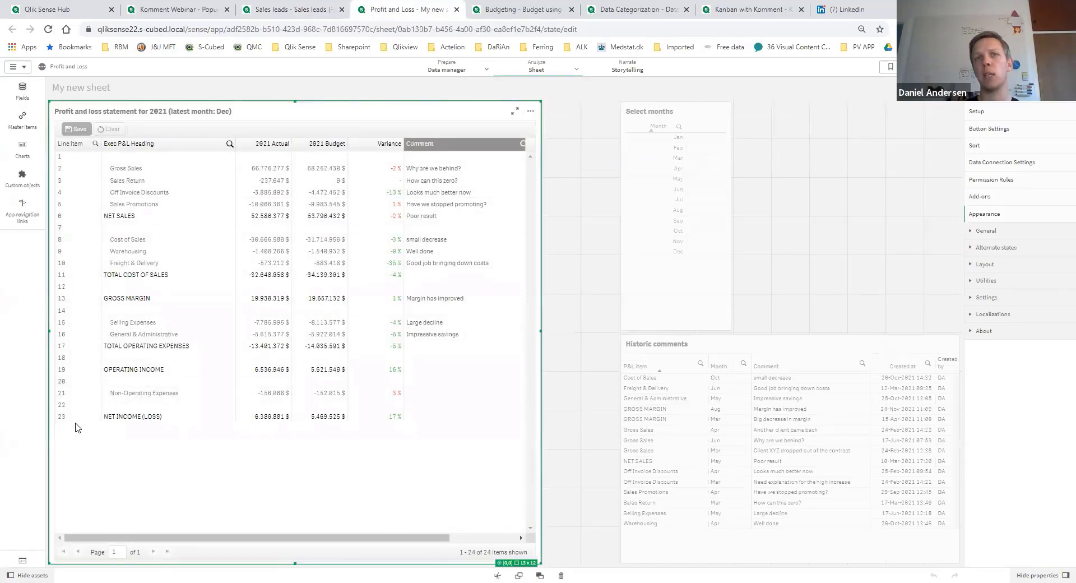
click(993, 112)
click(1020, 326)
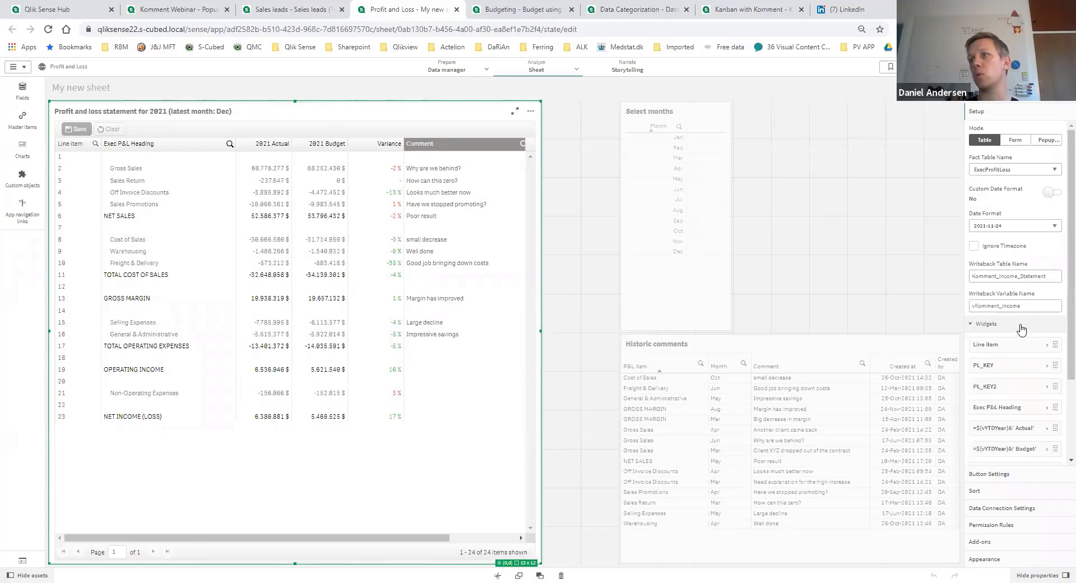
Hide the Line item column by setting its conditional show condition to 0, and return the sheet to viewing mode.
scroll(1031, 376, down, 1)
click(1017, 246)
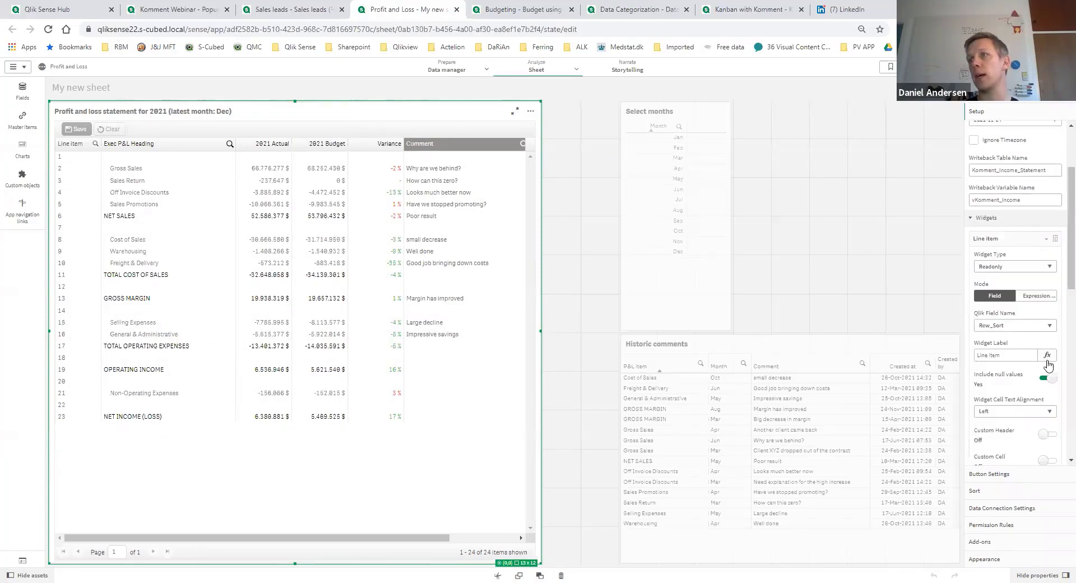
scroll(1048, 365, down, 3)
scroll(1047, 365, down, 3)
click(1018, 344)
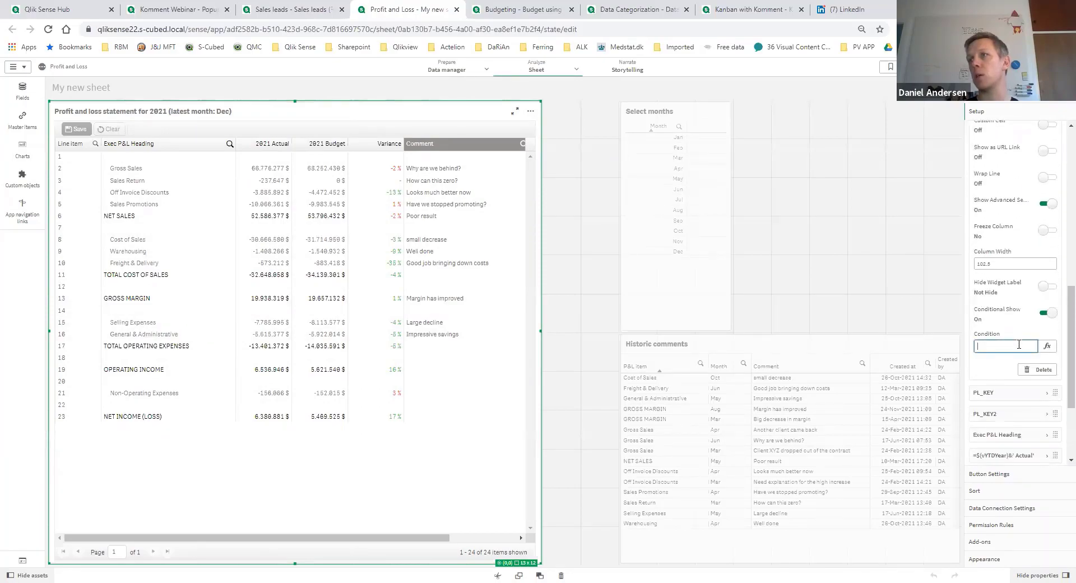
text(0)
key(Return)
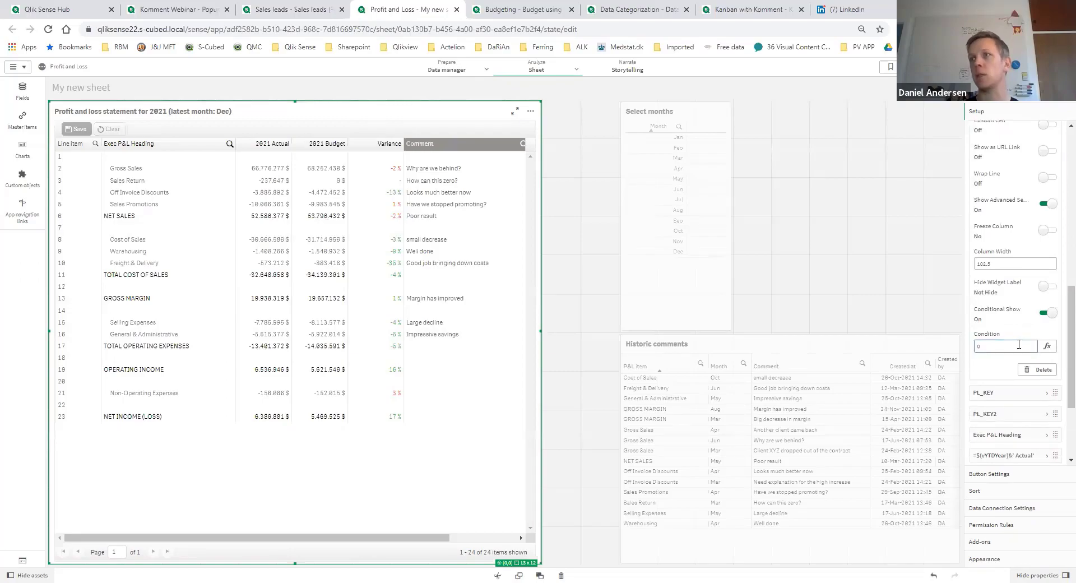
click(1029, 67)
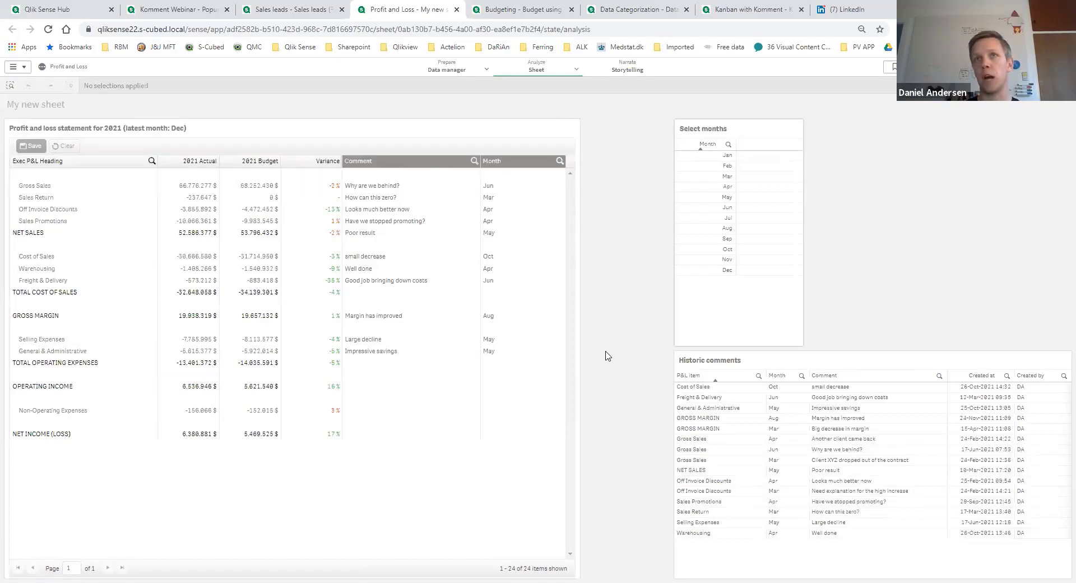
In sheet editing, examine the Variance widget's settings and the profit and loss table's permission rules, and return to viewing mode.
key(ctrl+e)
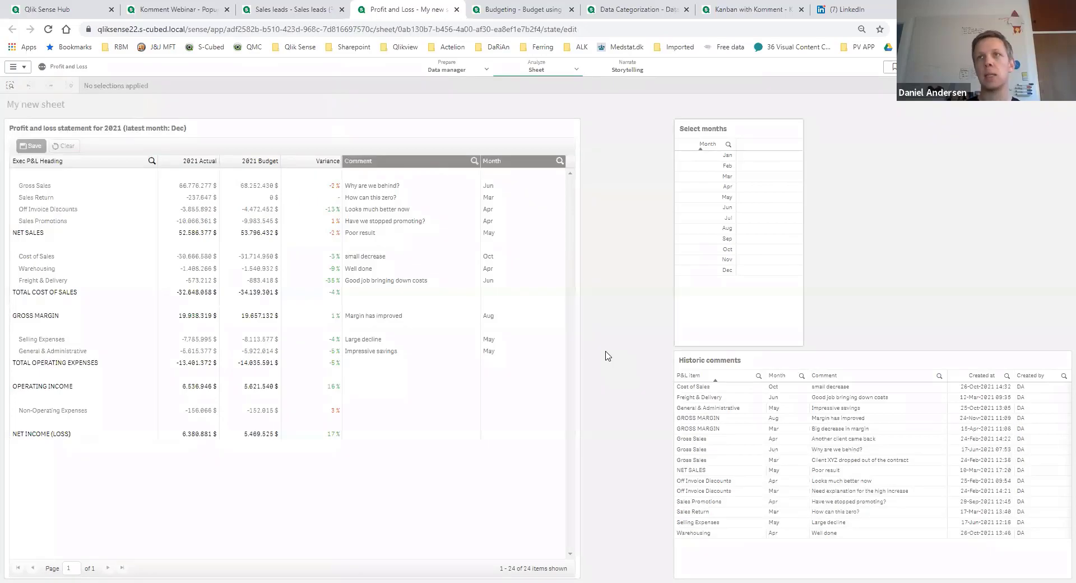
scroll(1032, 401, down, 3)
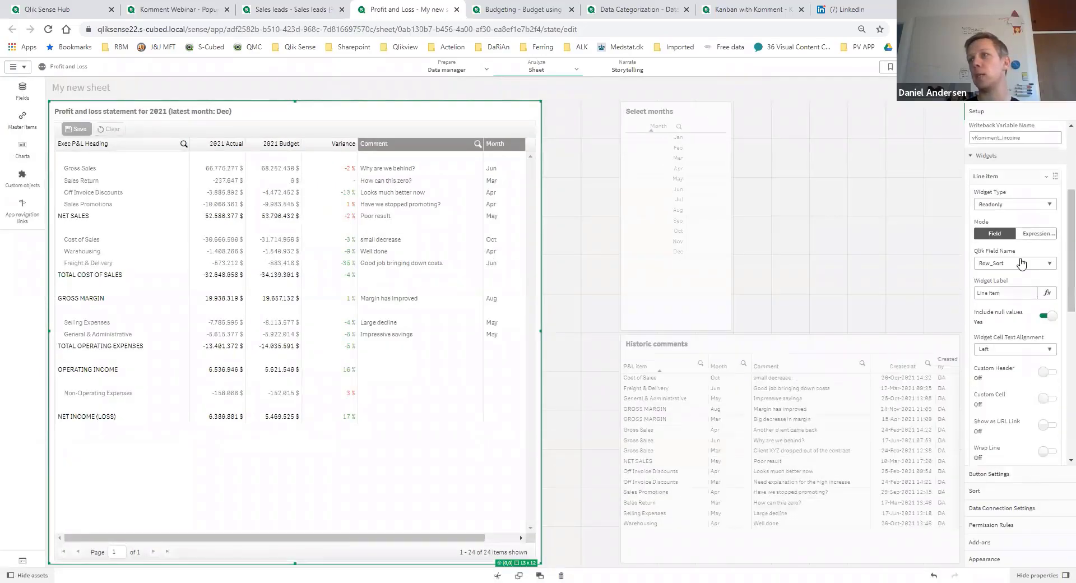
click(1012, 177)
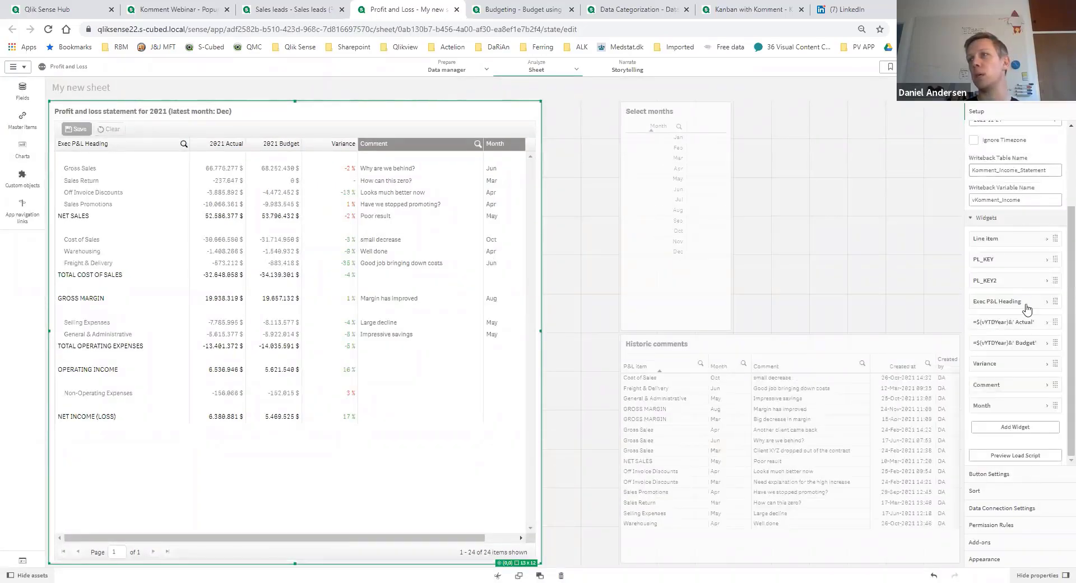
click(1028, 364)
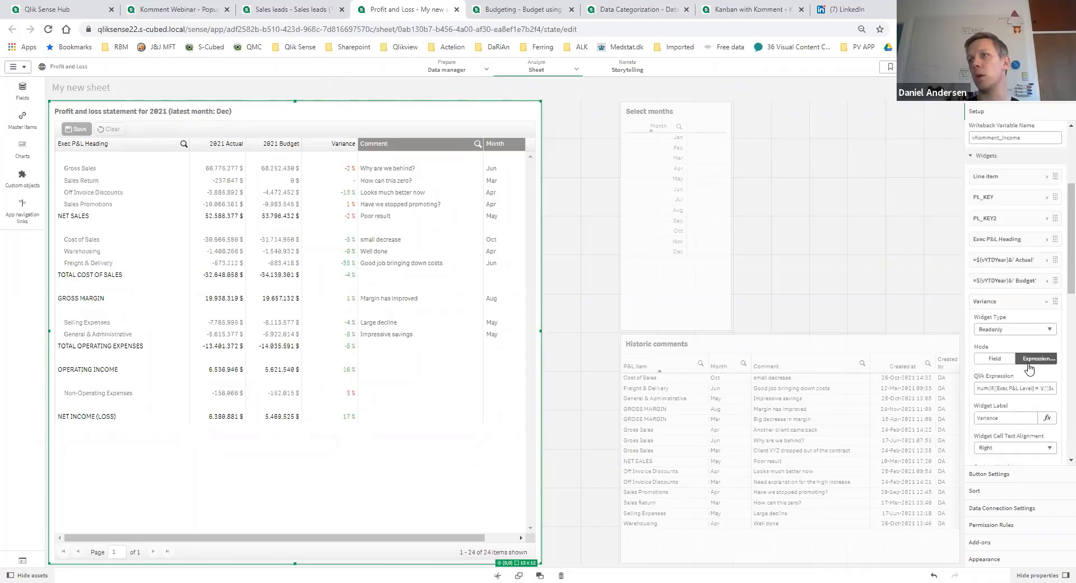
scroll(1029, 367, down, 5)
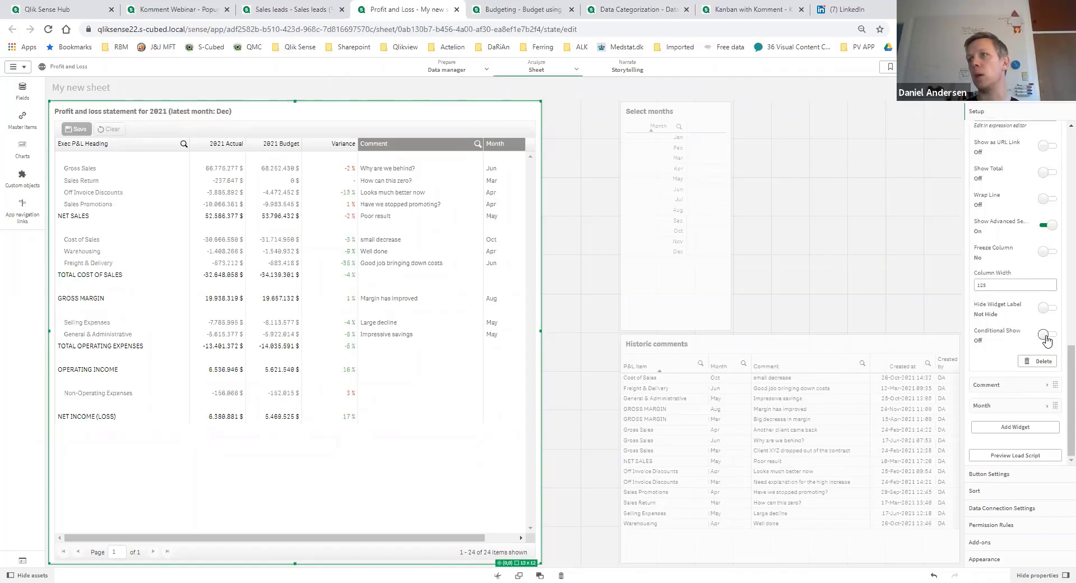
scroll(1037, 334, up, 5)
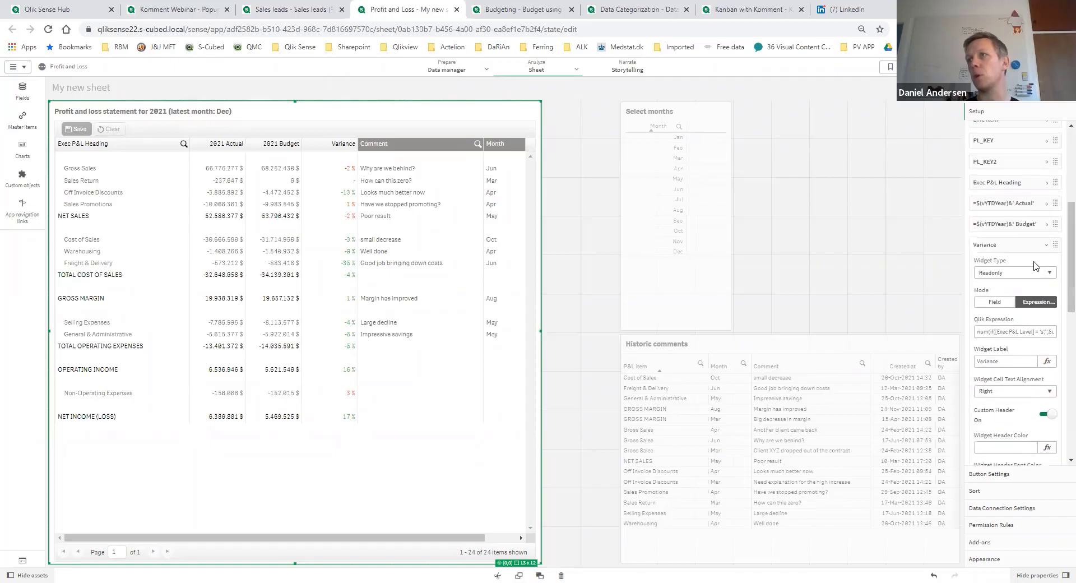
click(1033, 244)
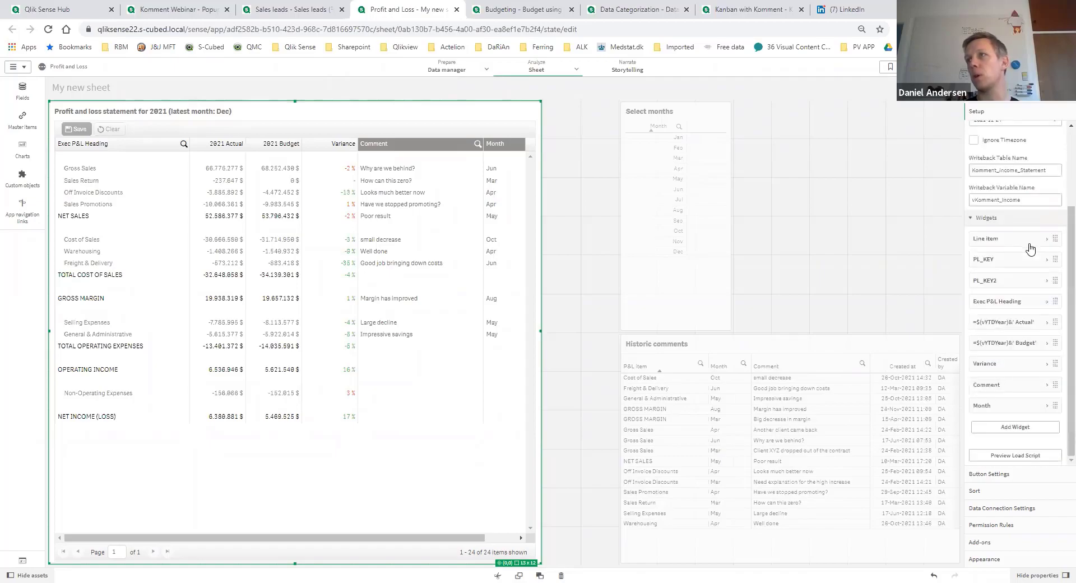
click(1013, 220)
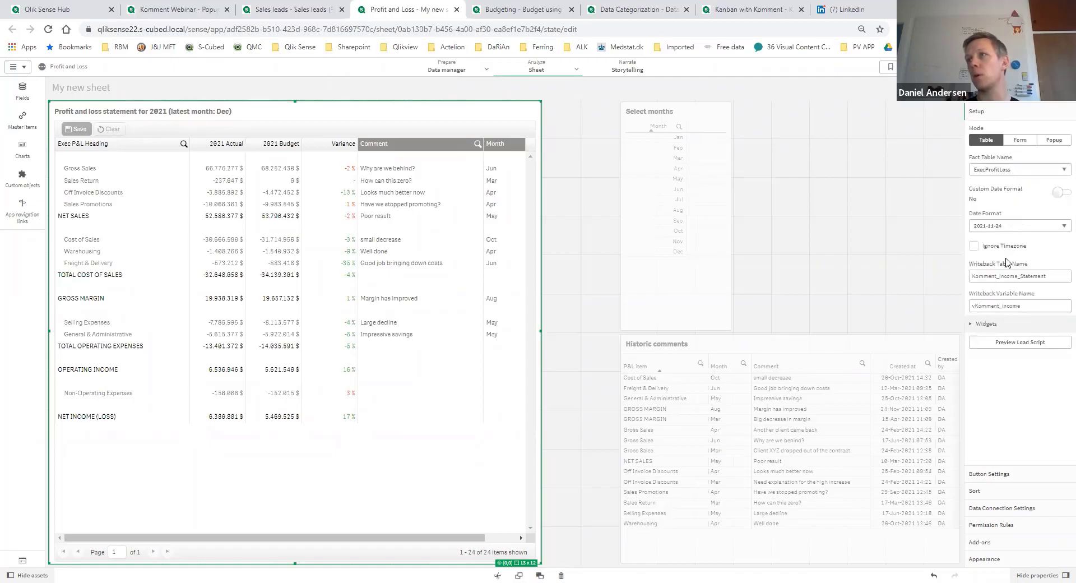
click(1026, 527)
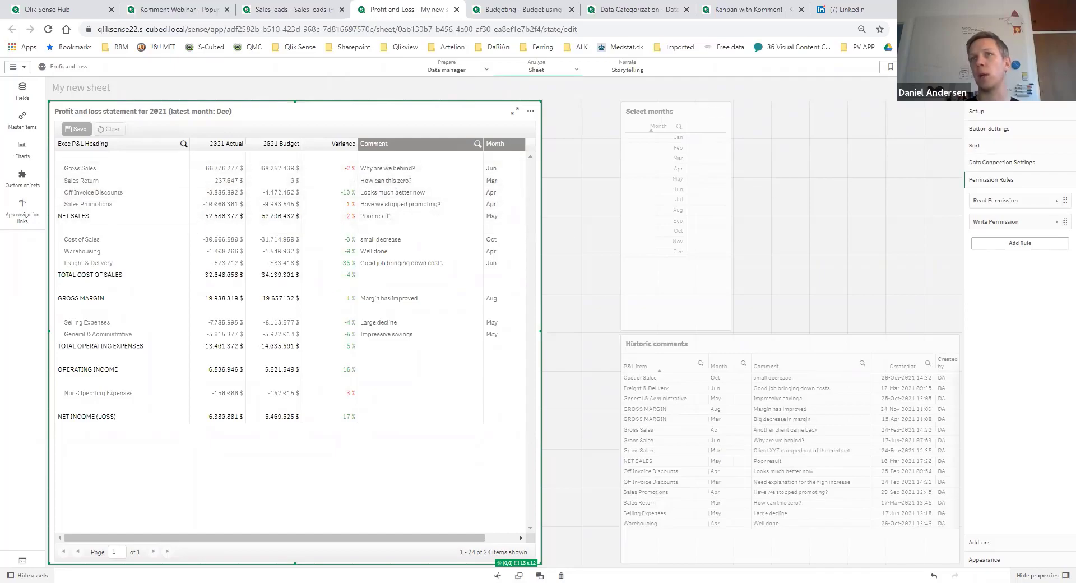
click(935, 67)
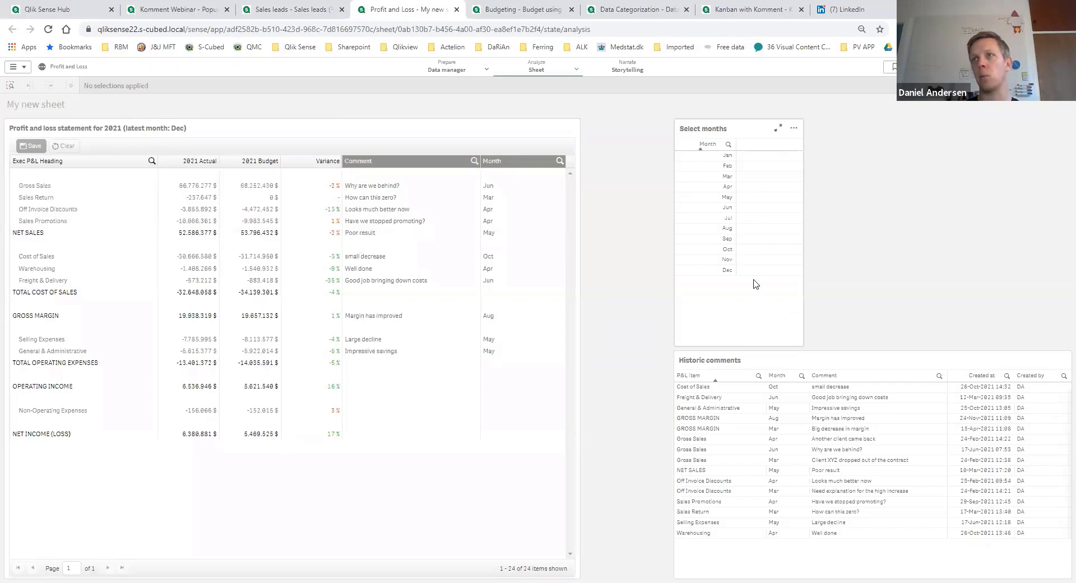
Filter months to Jan through Oct, and save the comment "Very high increase" with month Oct for Non-Operating Expenses.
drag(727, 161, 727, 249)
click(721, 129)
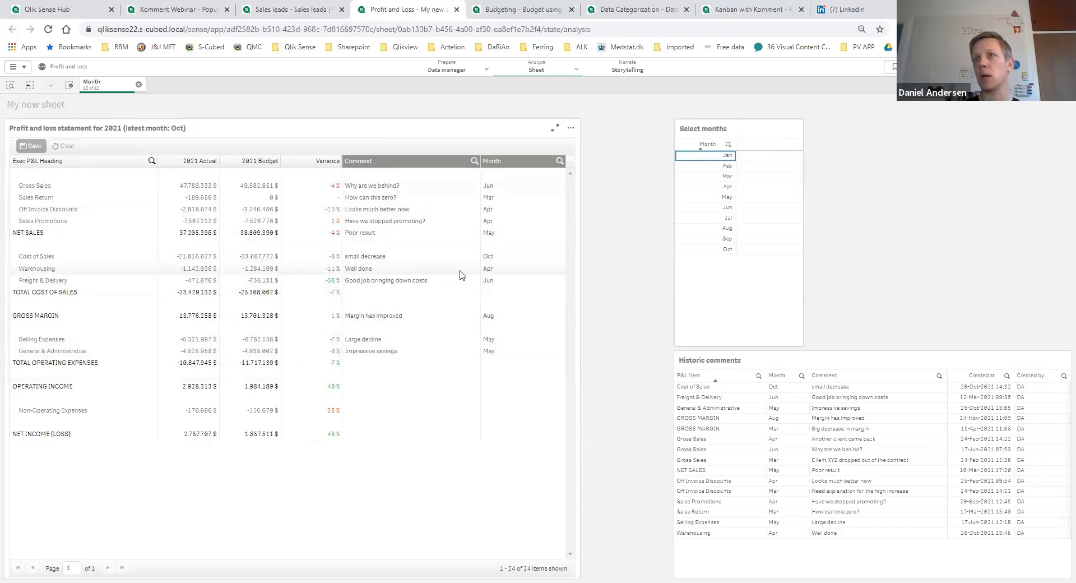
click(402, 410)
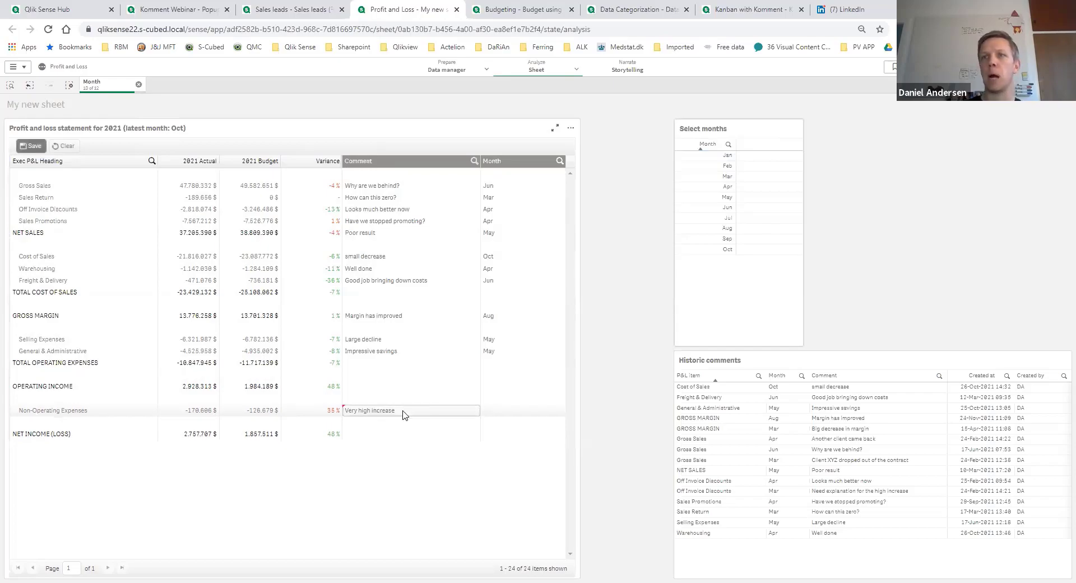
key(Return)
click(520, 412)
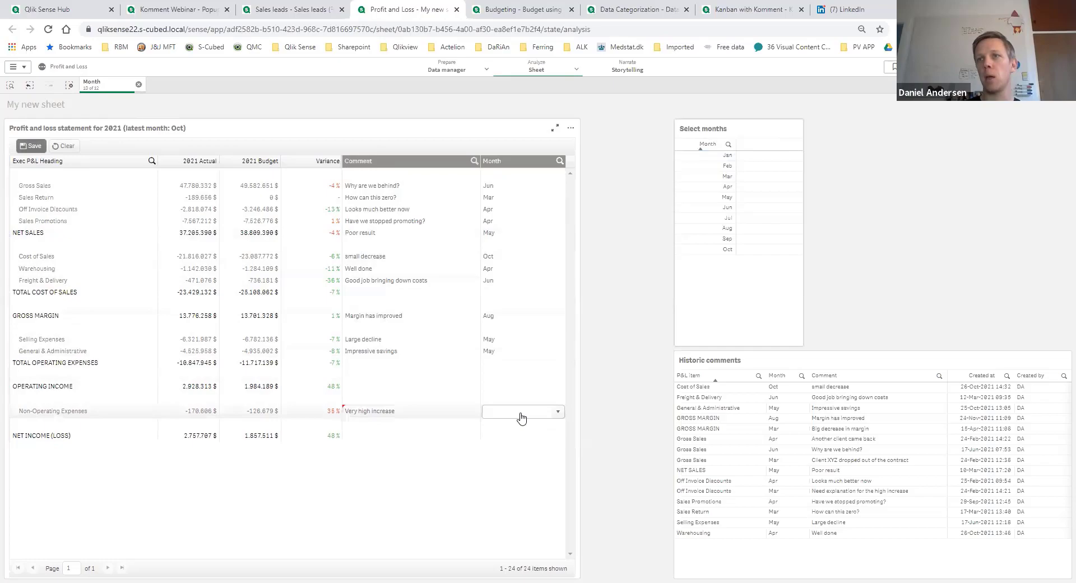
click(520, 414)
click(515, 504)
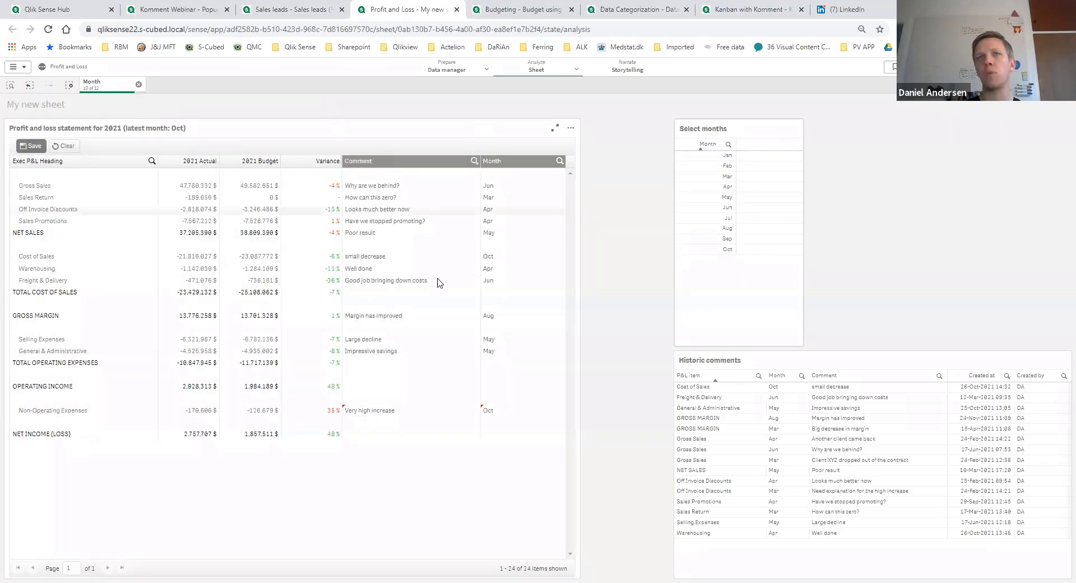
click(31, 146)
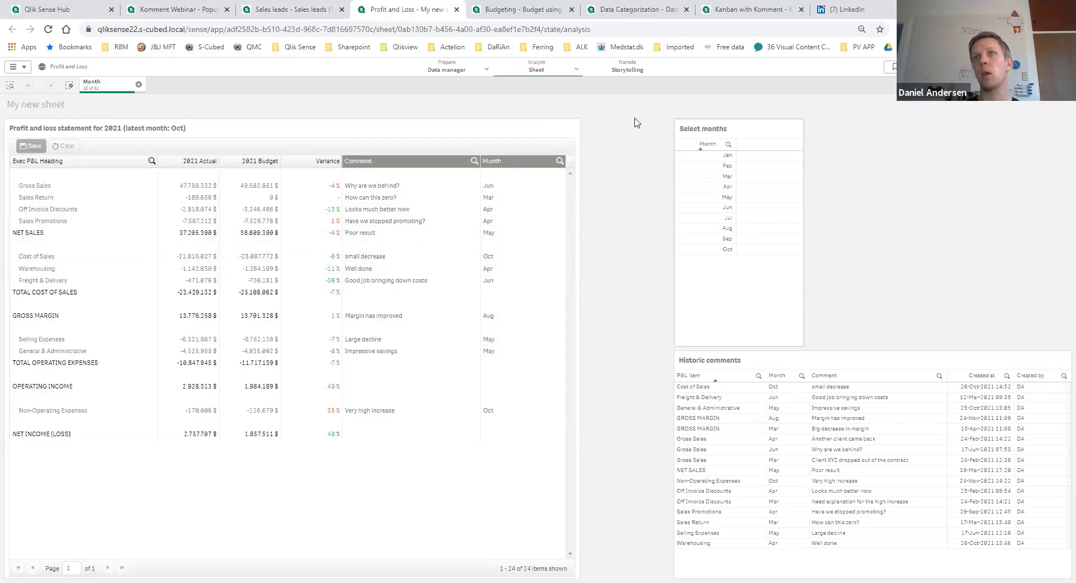
Switch to the Budgeting sheet, set the Denmark Bike account's growth to 20%, and save.
key(ctrl+Tab)
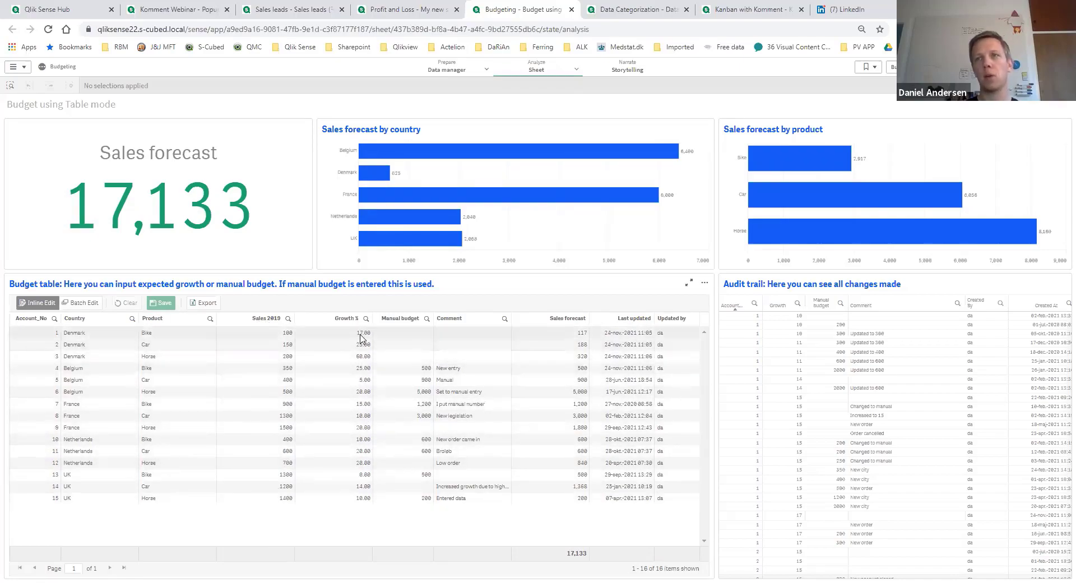
click(347, 336)
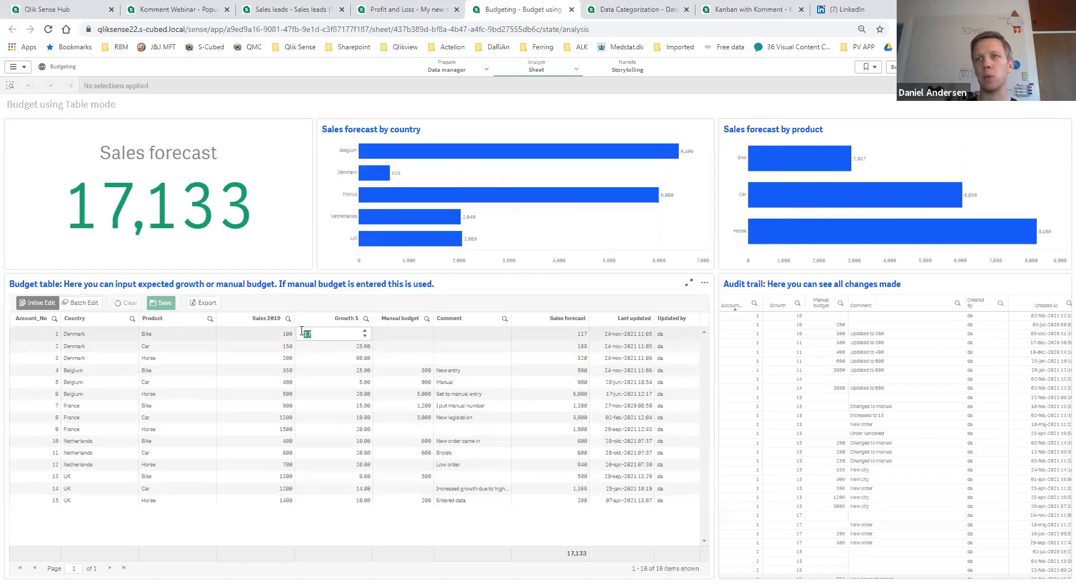
text(20)
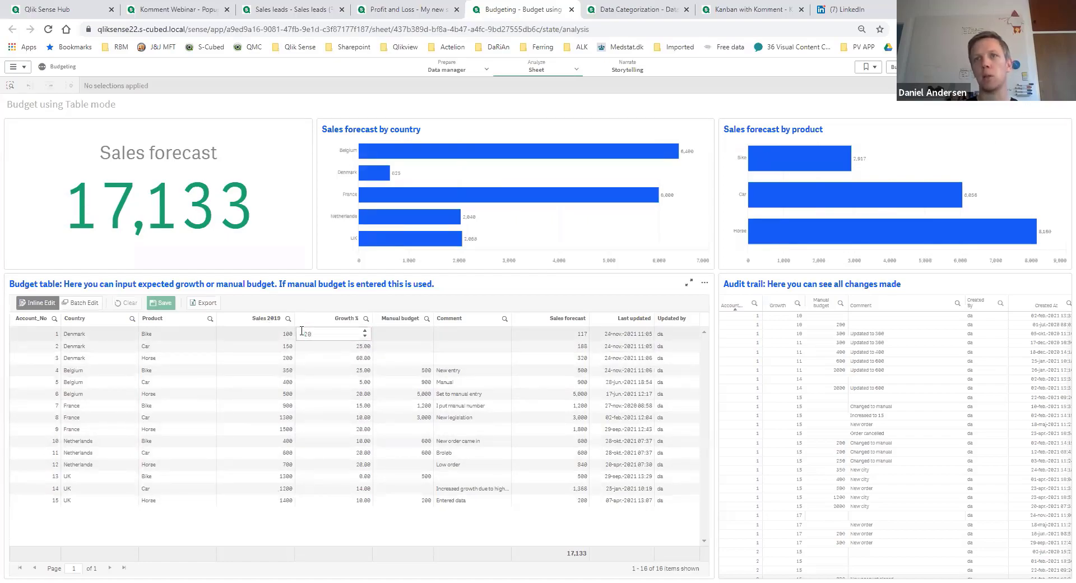
key(Tab)
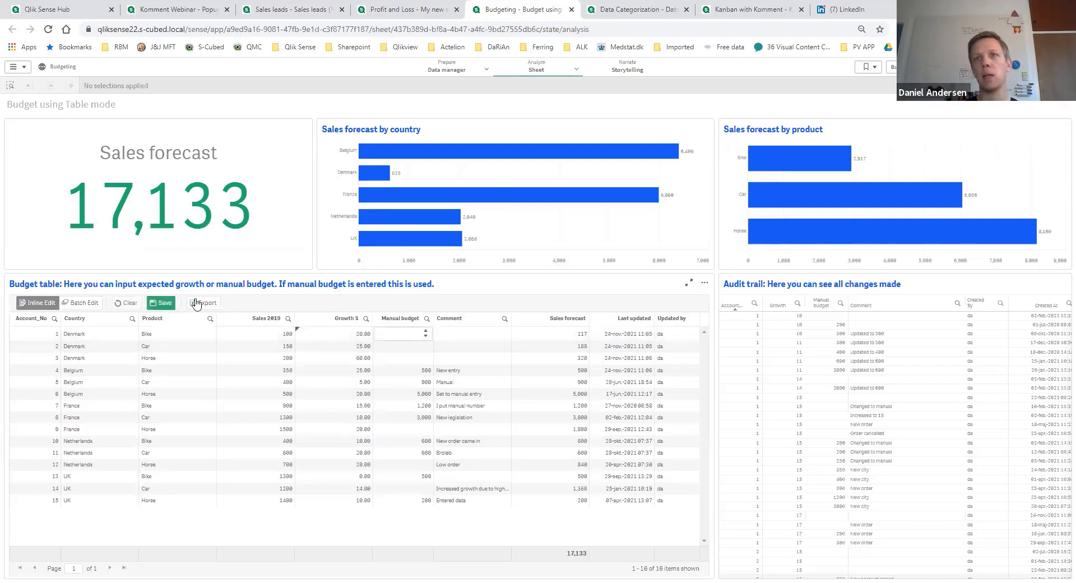
click(163, 303)
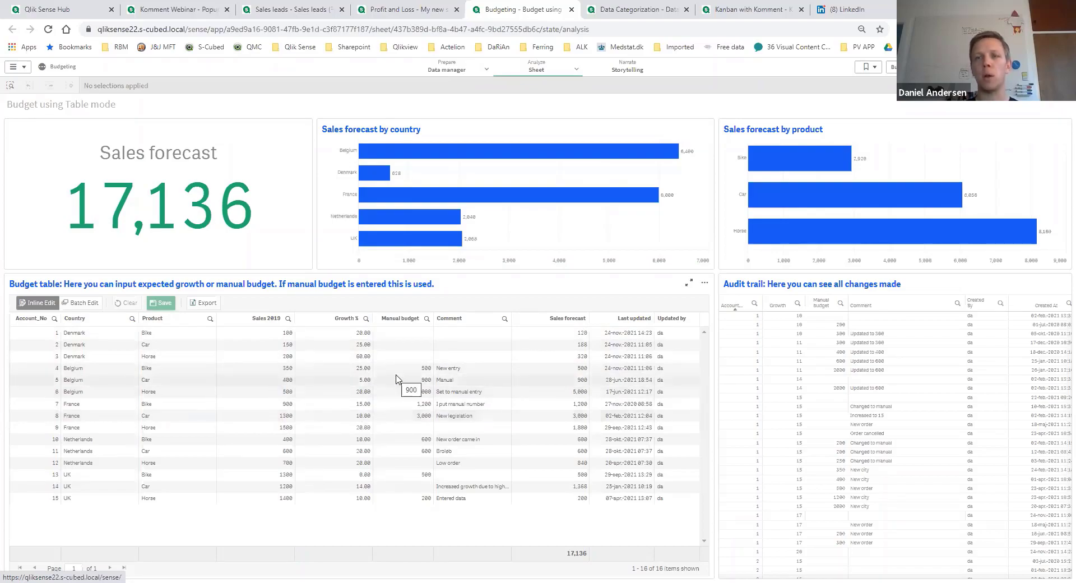
Set the Denmark Car account's manual budget to 500 with the comment "Due to chip crisis", save, and review the audit trail.
click(417, 345)
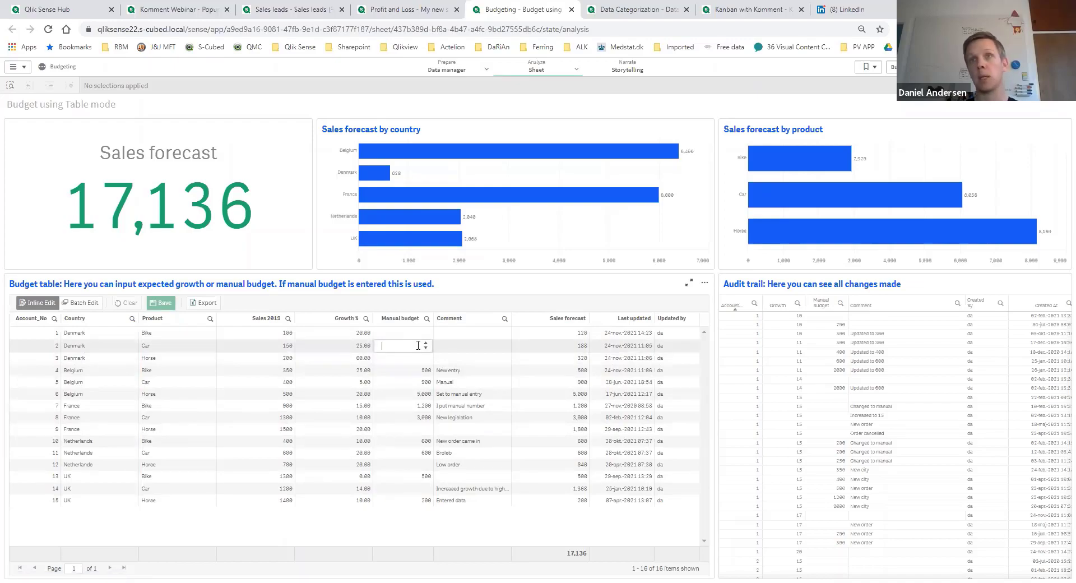
text(500)
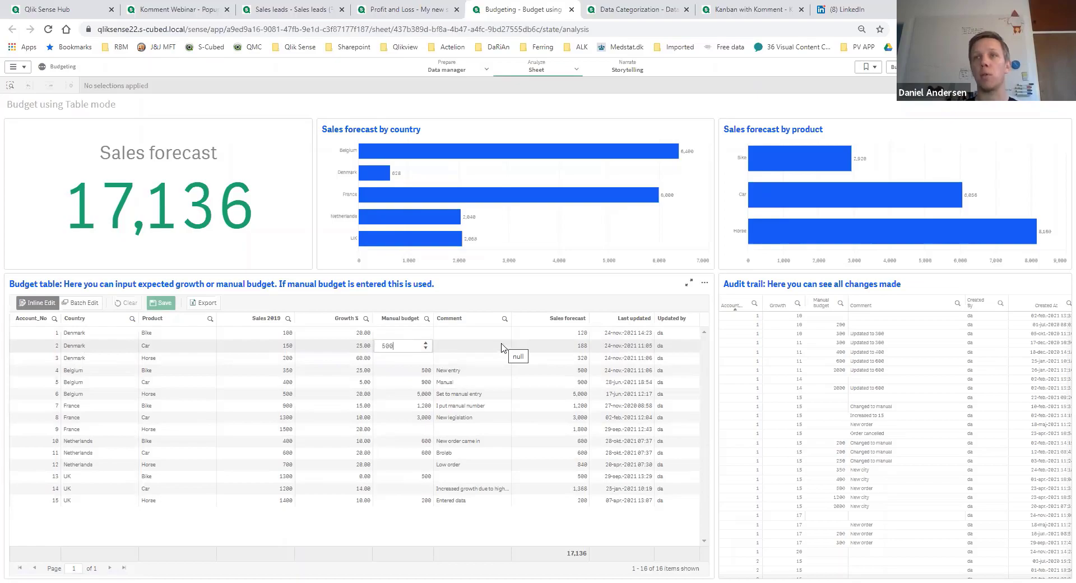
click(476, 349)
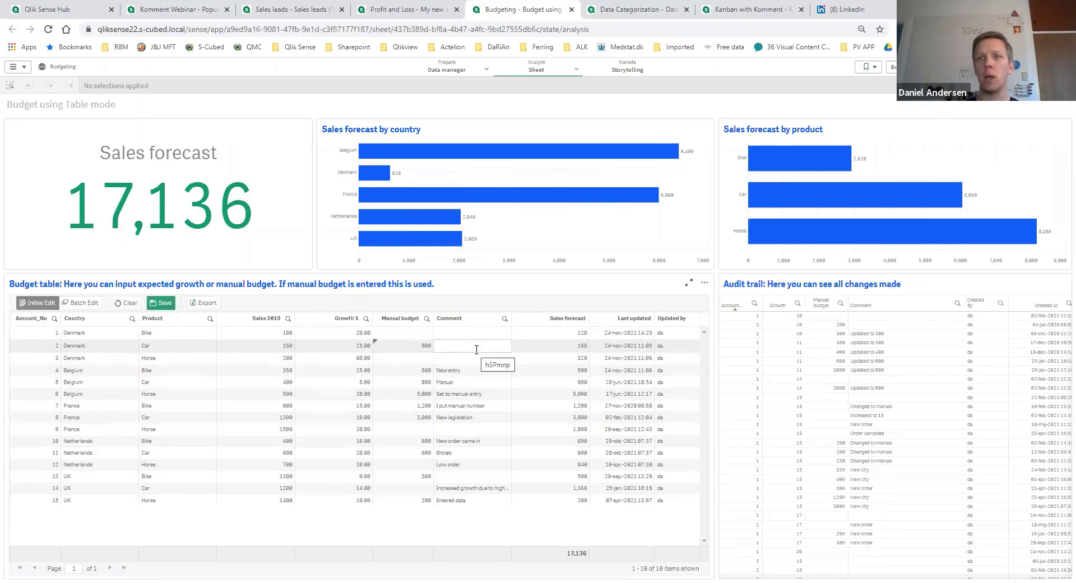
text(Due)
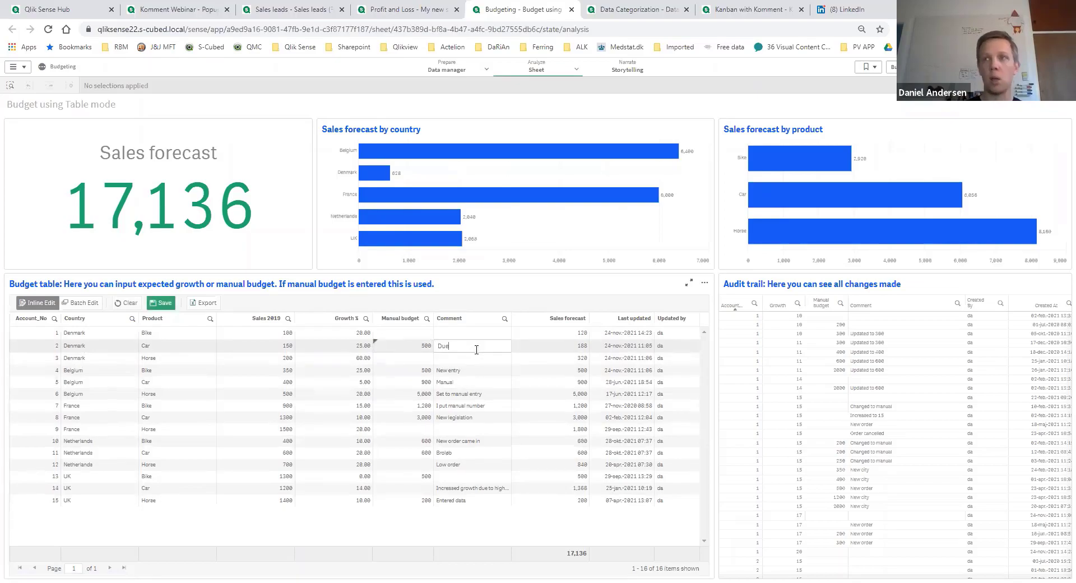
text( to chip c)
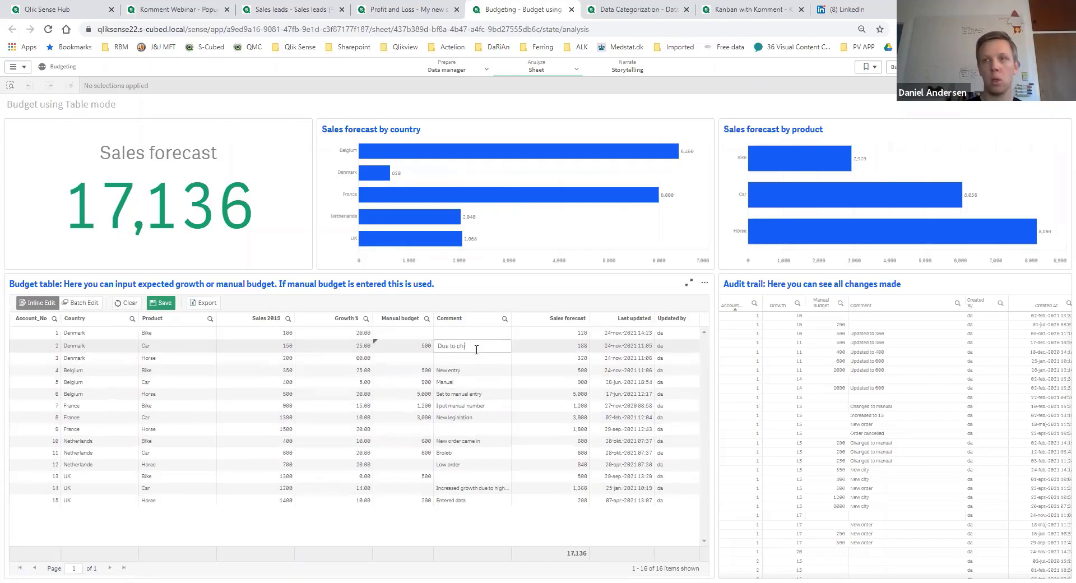
text(risis)
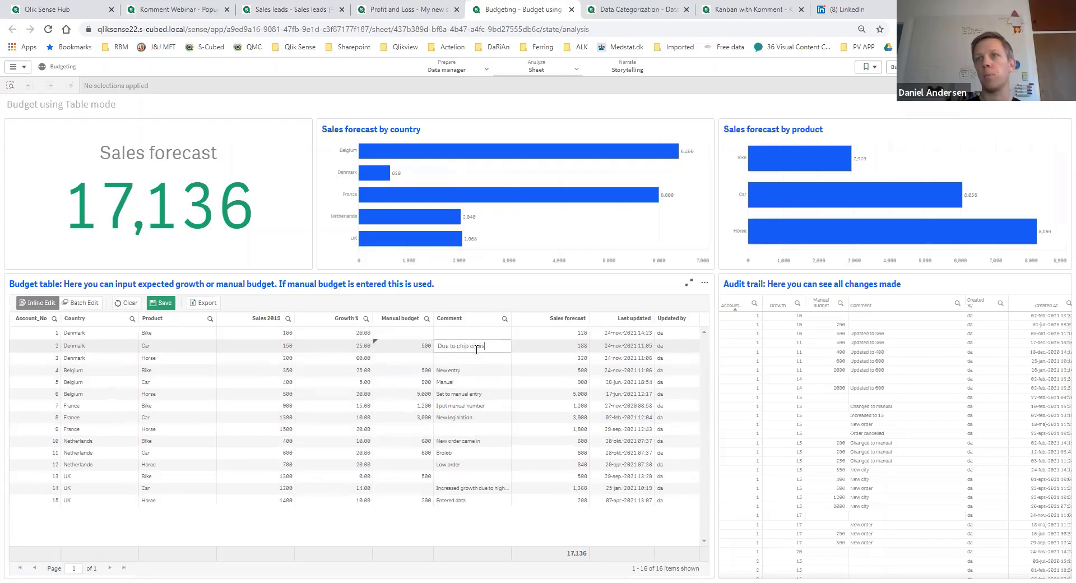
click(491, 291)
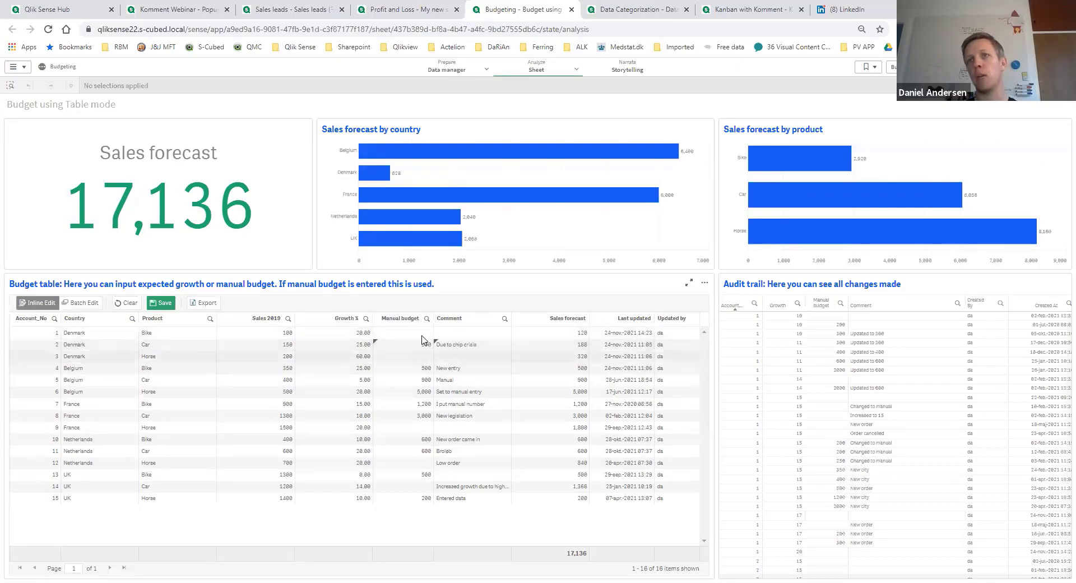
click(166, 303)
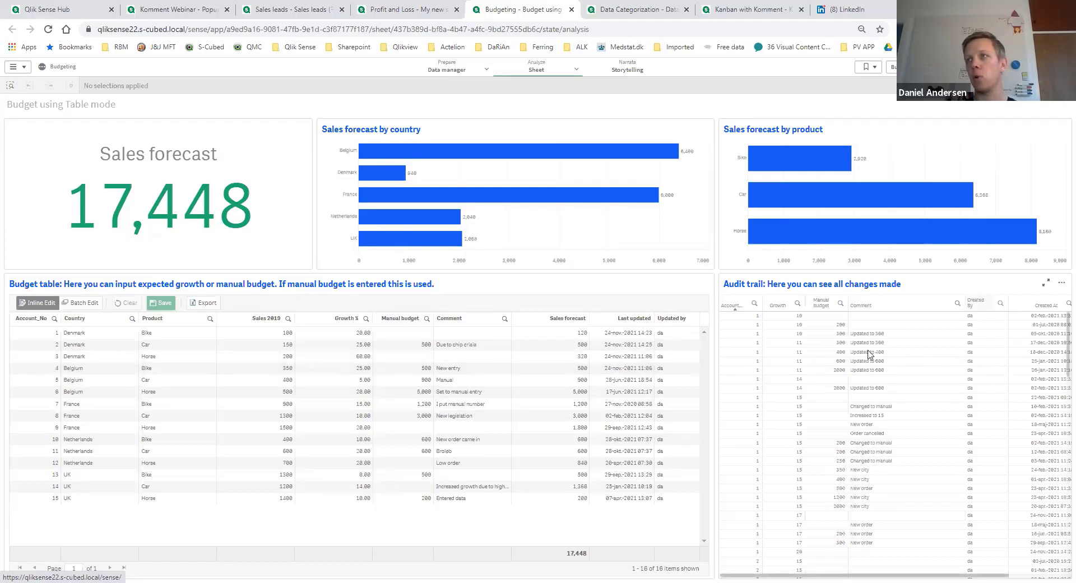
scroll(879, 359, down, 10)
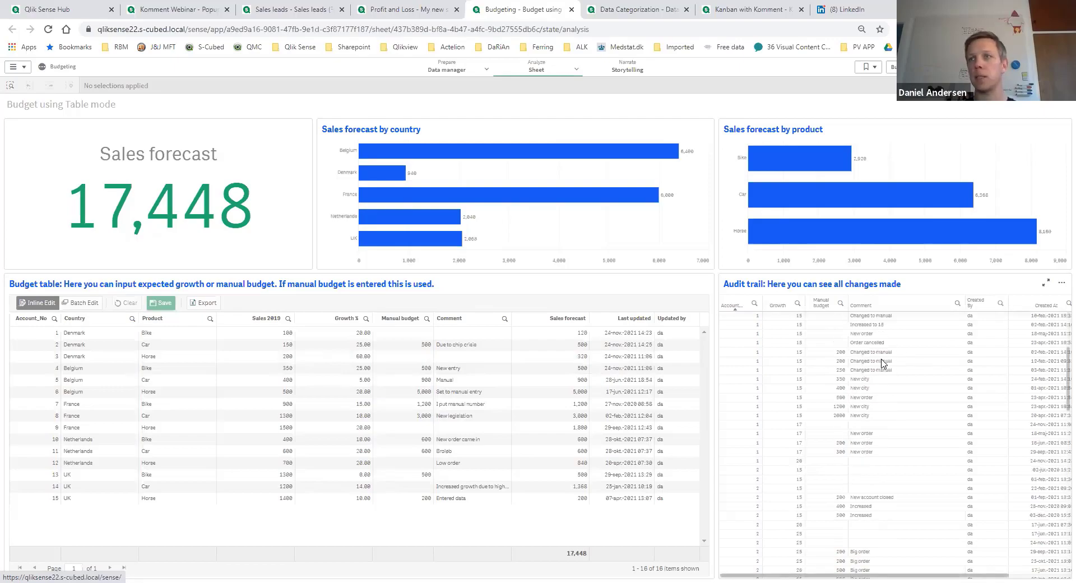
scroll(879, 361, up, 10)
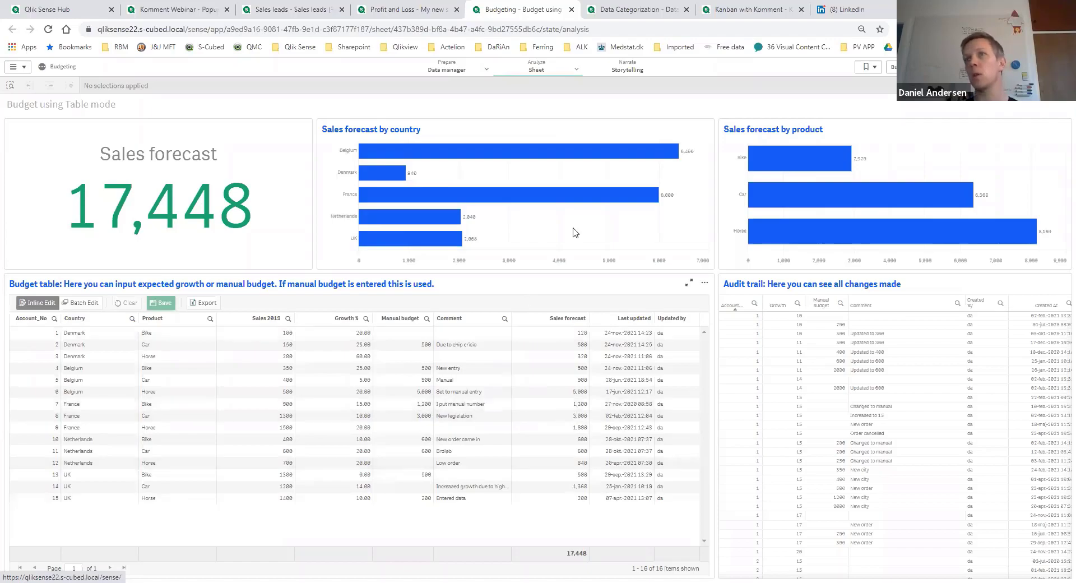
Switch to the Data Categorization sheet, and view its issue and solution description at full size before restoring the sheet layout.
key(ctrl+Tab)
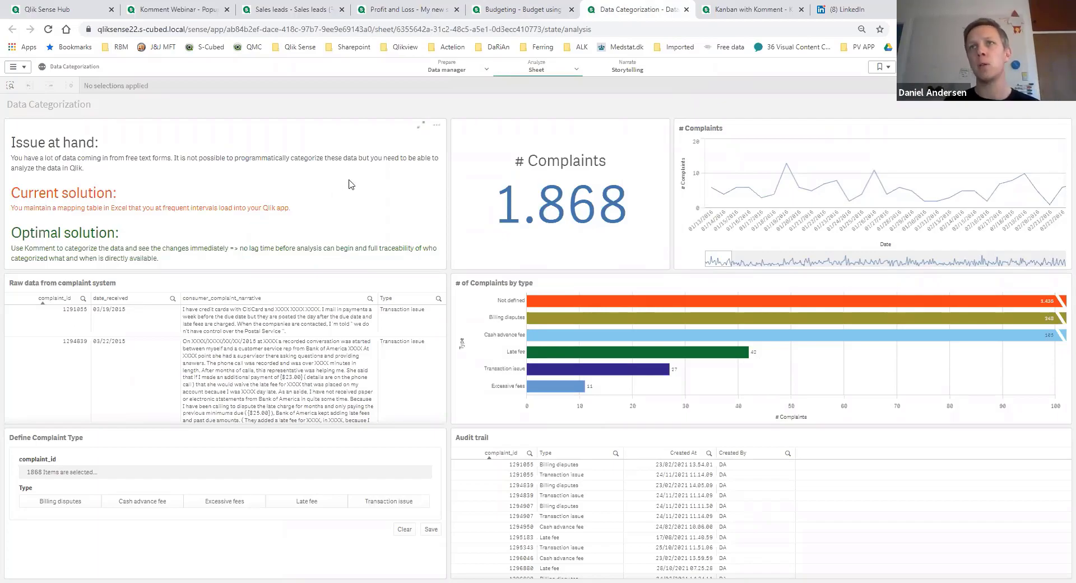
click(422, 128)
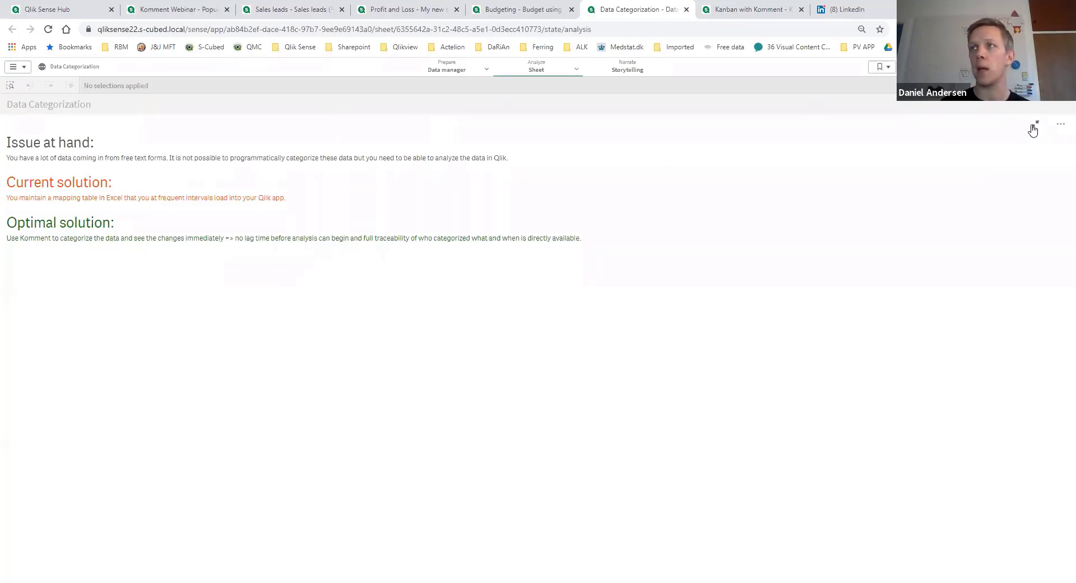
click(1032, 129)
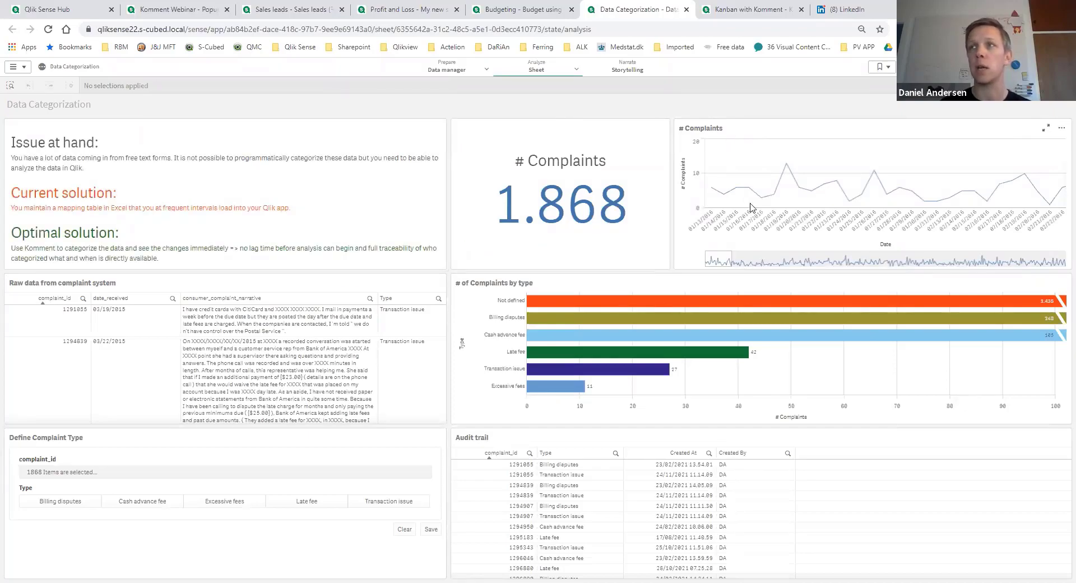
mouse_move(726, 256)
mouse_down()
mouse_move(858, 261)
mouse_move(765, 251)
mouse_move(718, 261)
mouse_up()
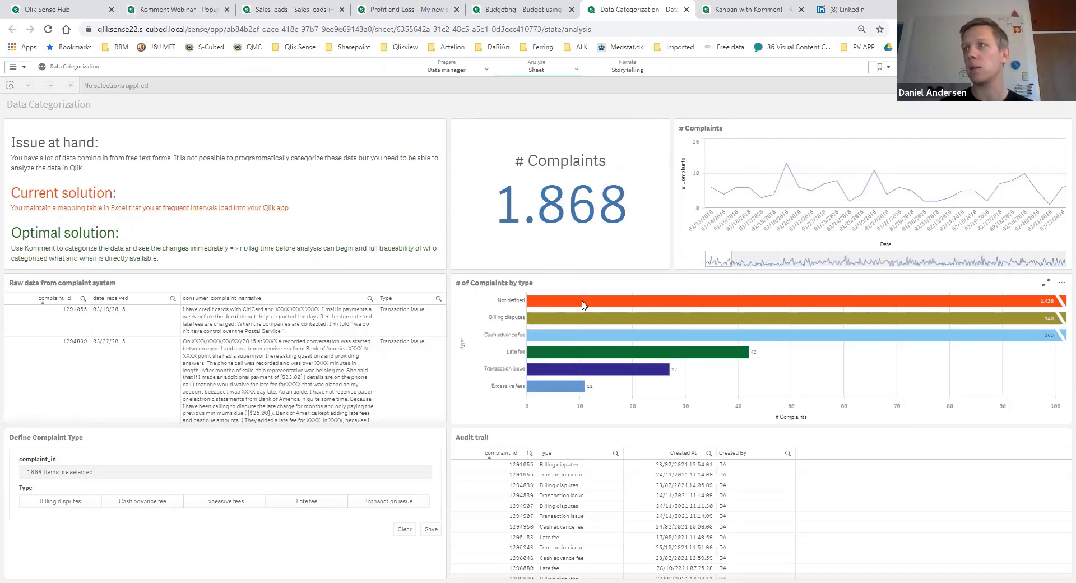
Filter the complaints to the "Not defined" type and look through the raw complaint data.
mouse_move(583, 306)
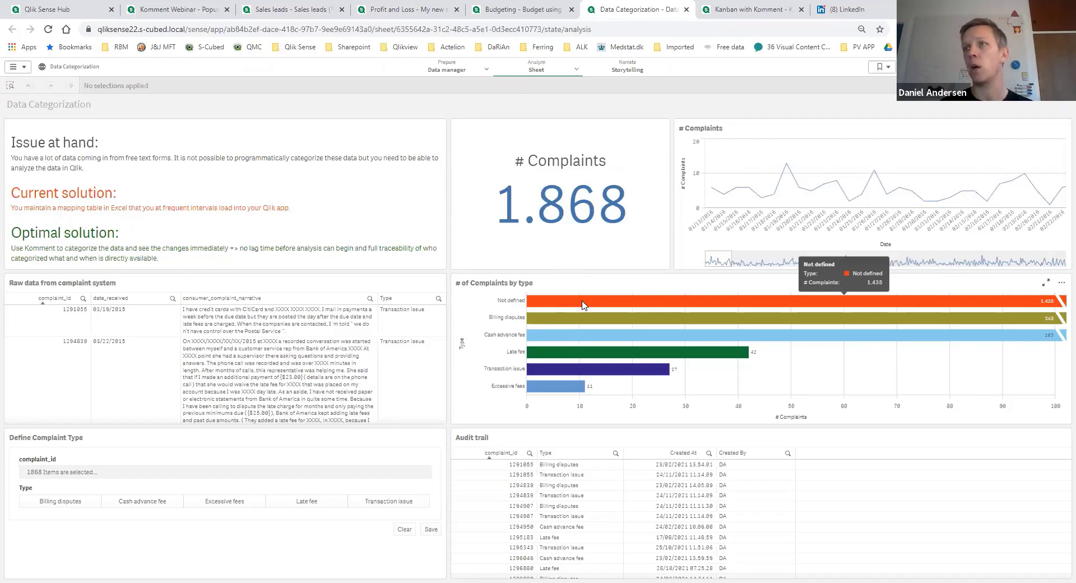
click(552, 300)
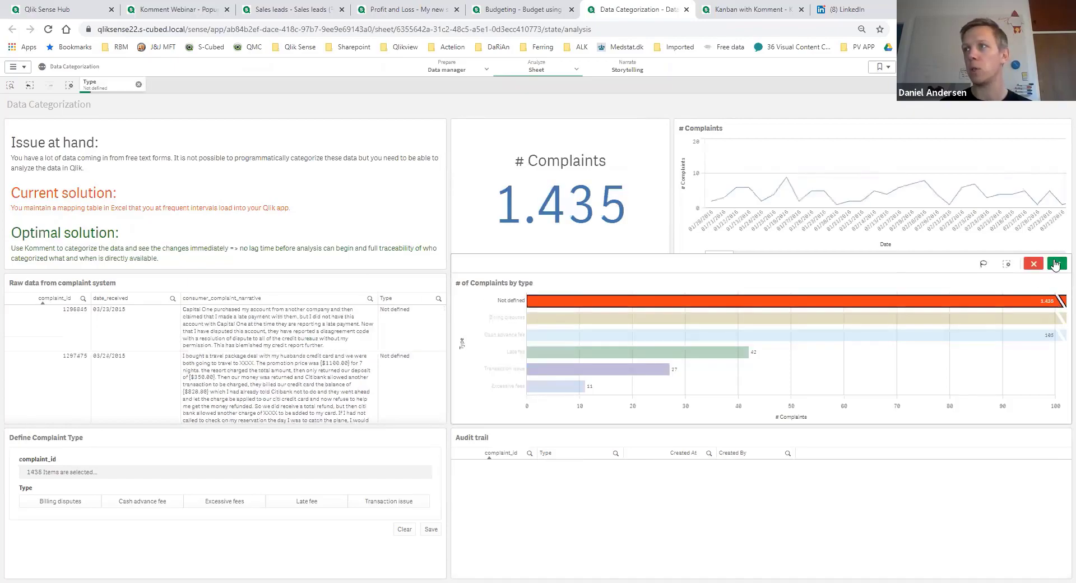
click(1057, 263)
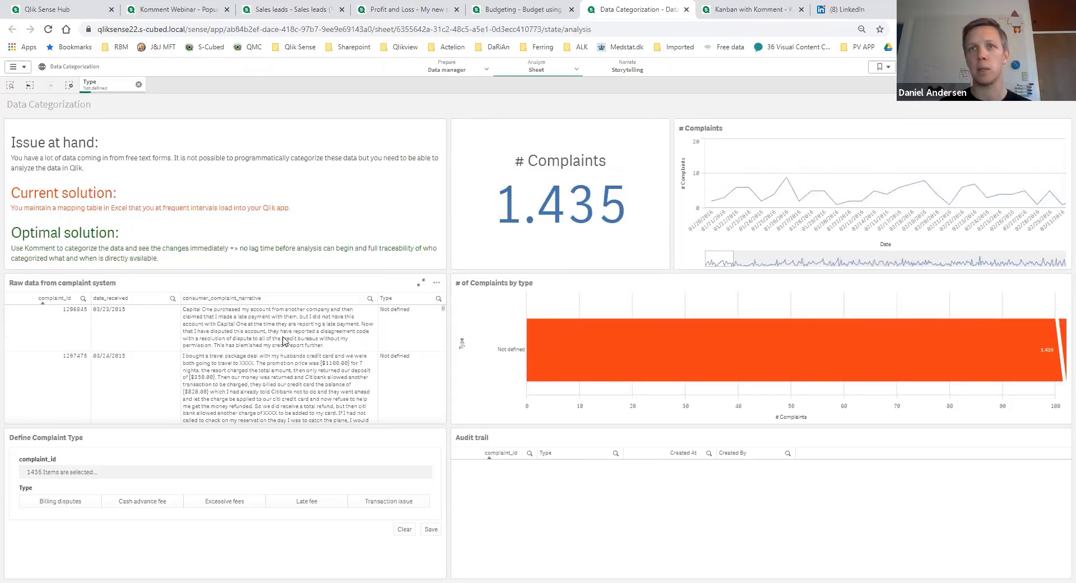
scroll(284, 339, down, 5)
scroll(284, 339, up, 5)
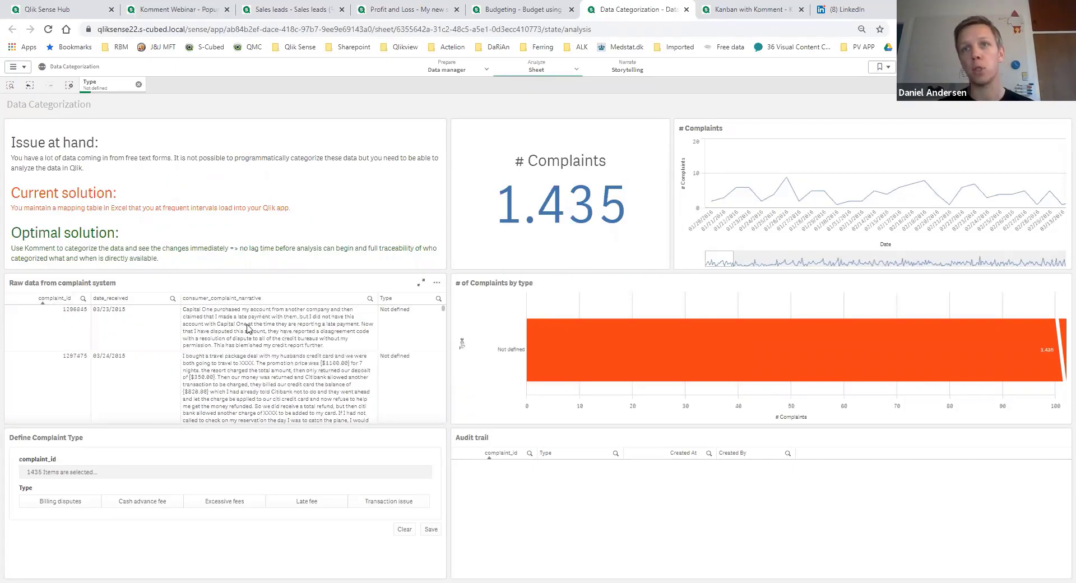
Categorize the first uncategorized complaint in the raw data as "Transaction issue" and save.
click(63, 330)
click(76, 283)
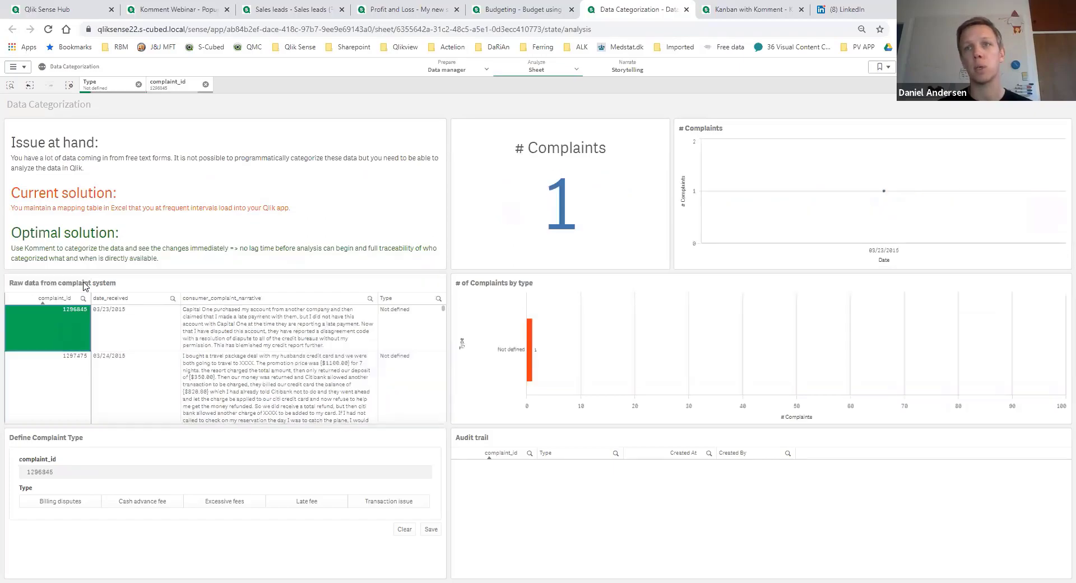
click(395, 504)
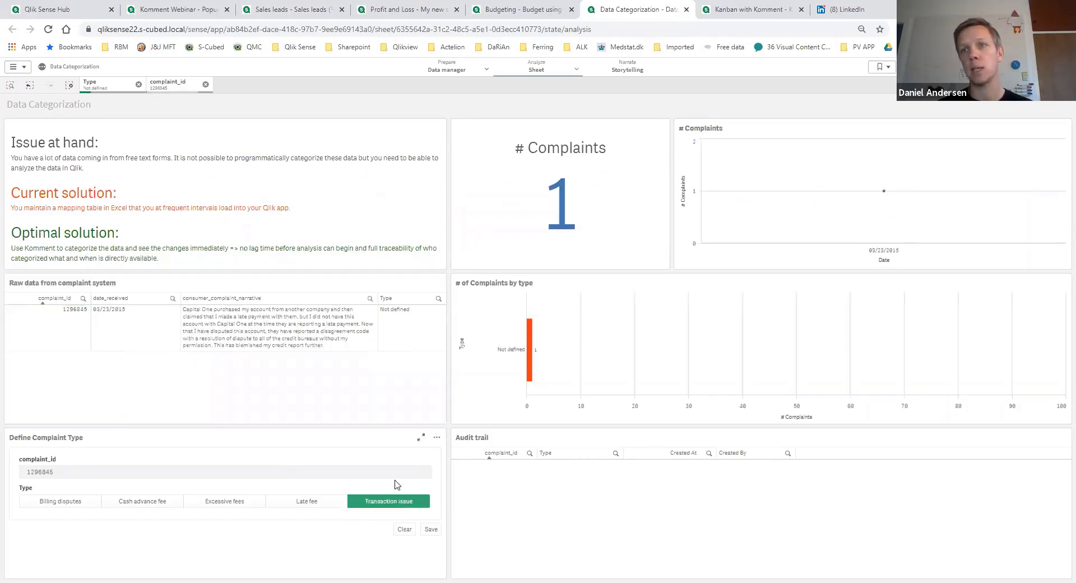
click(430, 529)
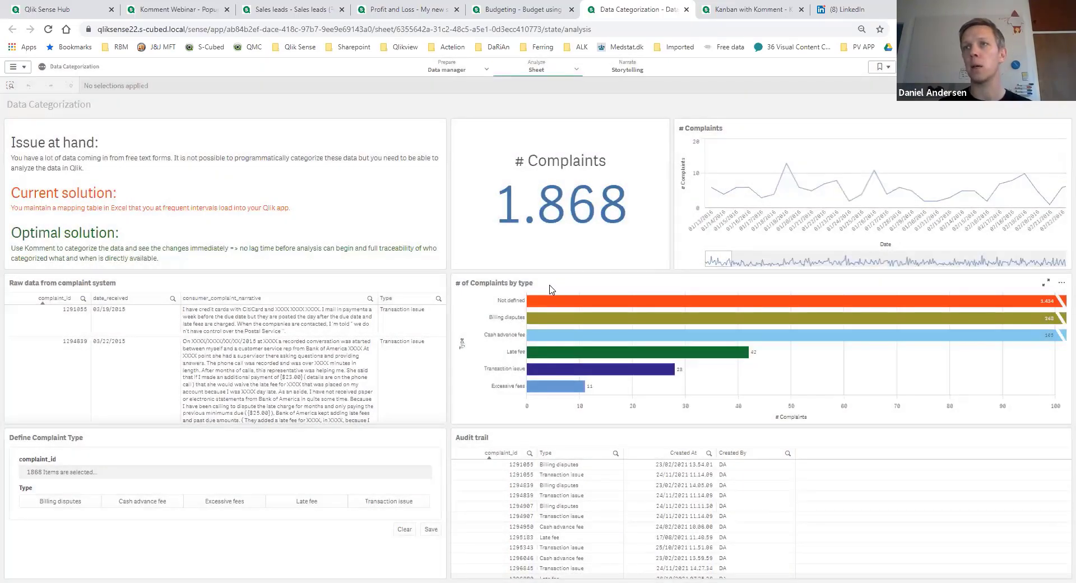
Filter the complaints to the "Not defined" type and to consumer complaint narratives matching *fee*.
click(575, 307)
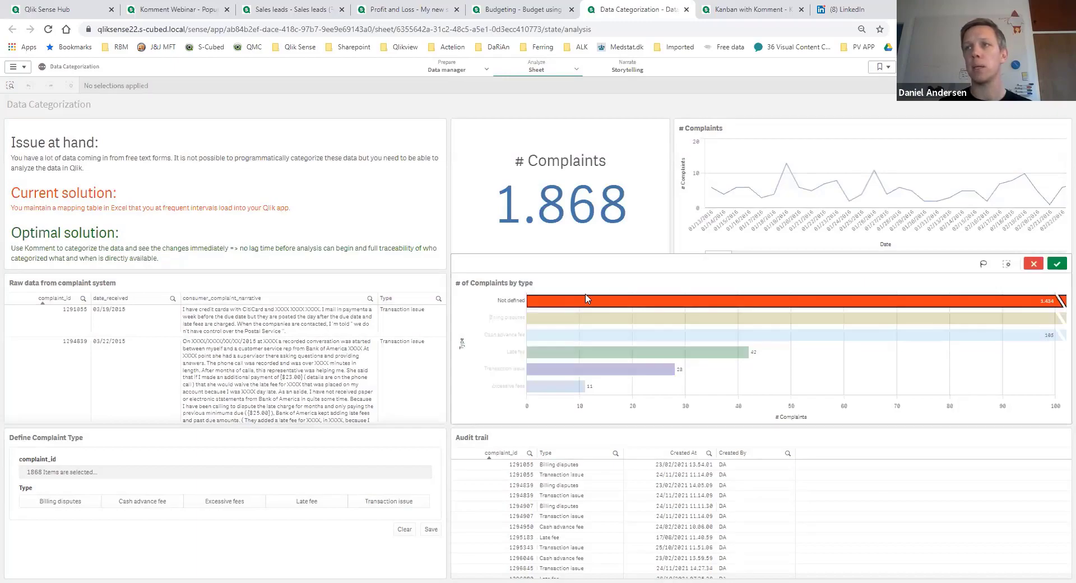
click(308, 348)
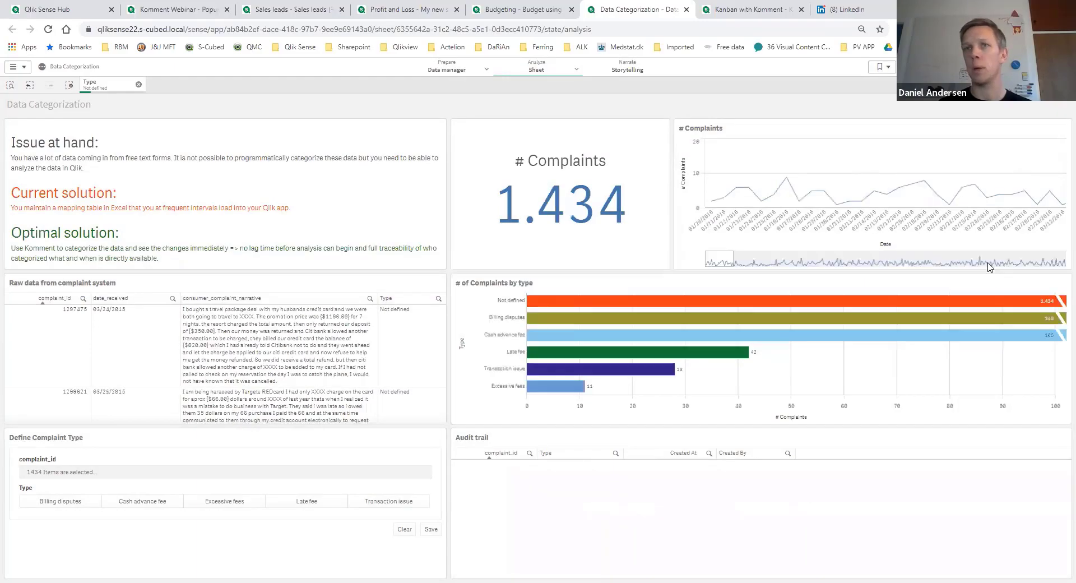
click(369, 300)
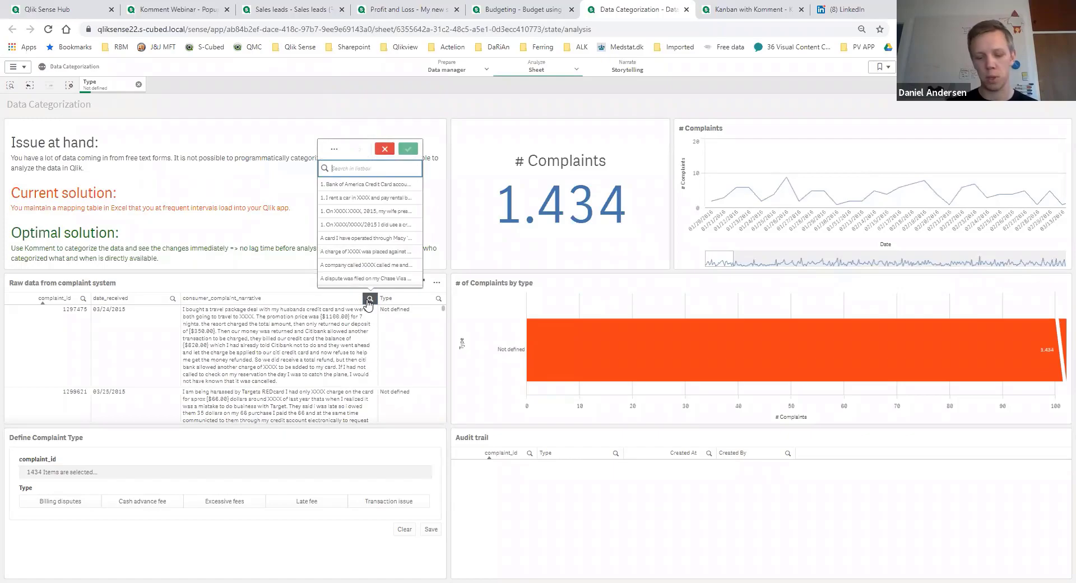
text(t)
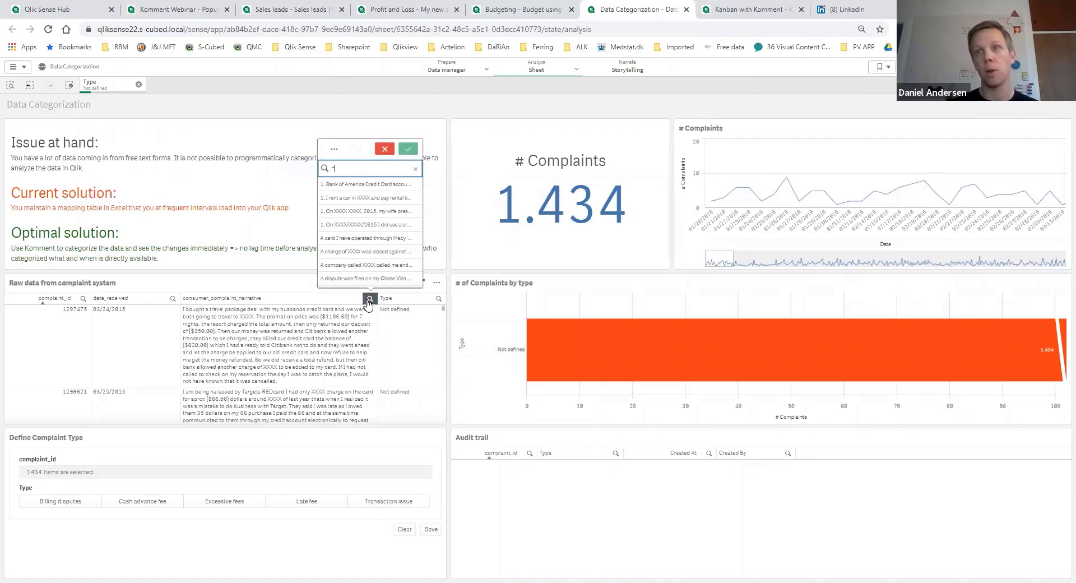
text(late)
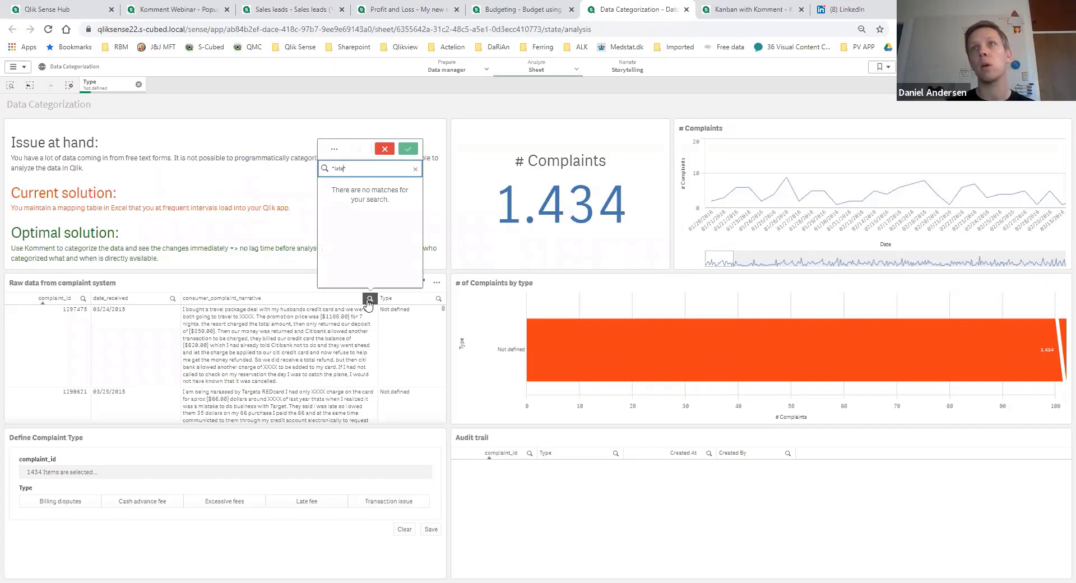
key(BackSpace)
key(BackSpace)
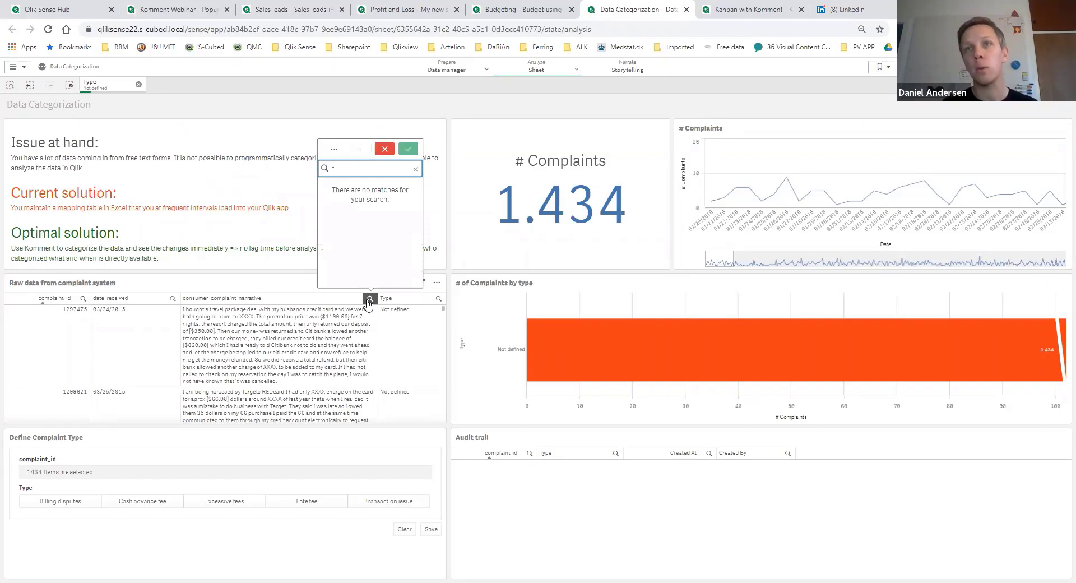
text(fe)
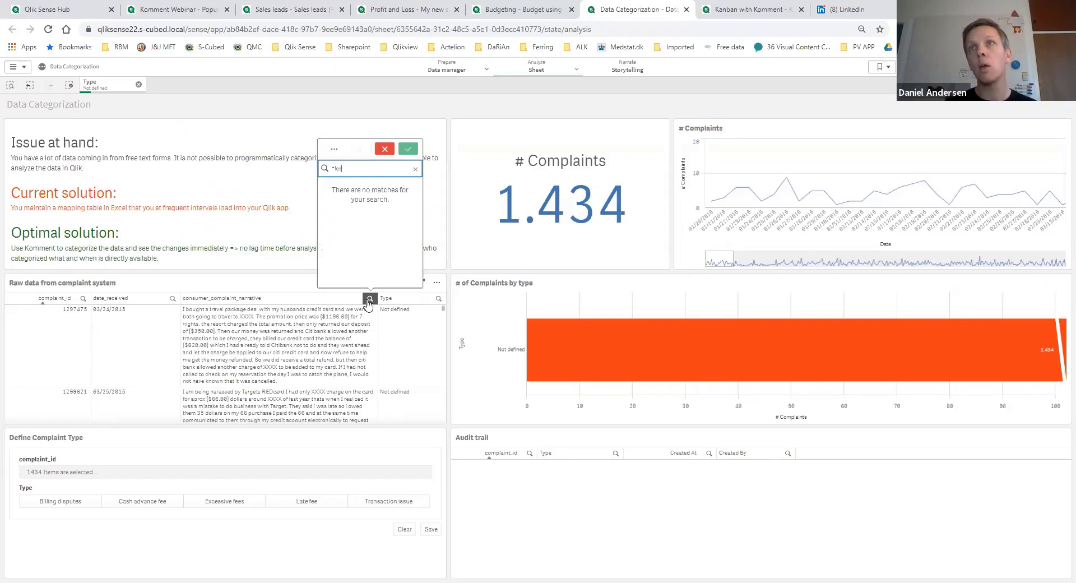
text(e*)
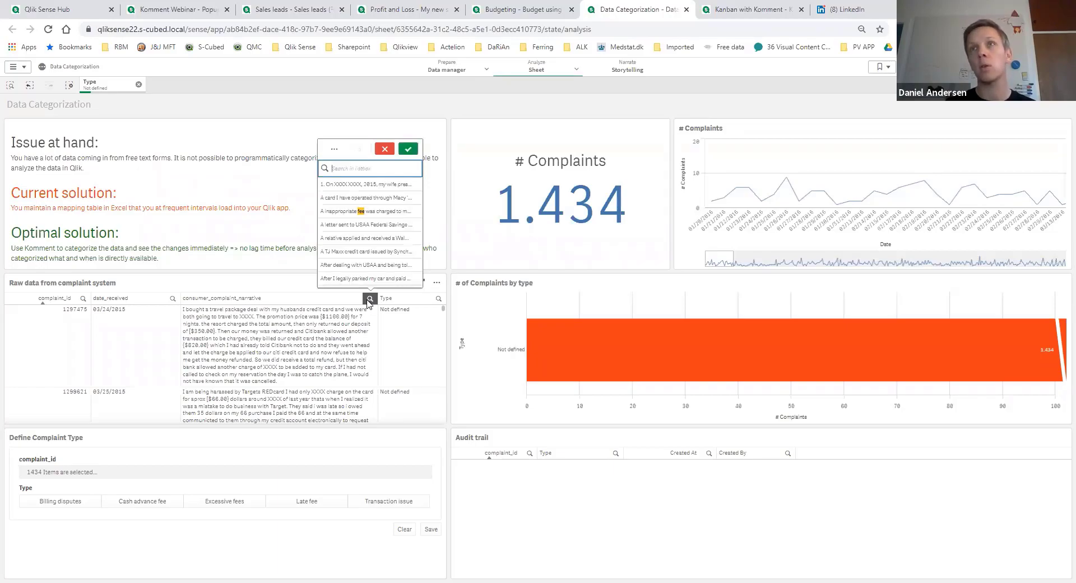
key(Return)
click(408, 149)
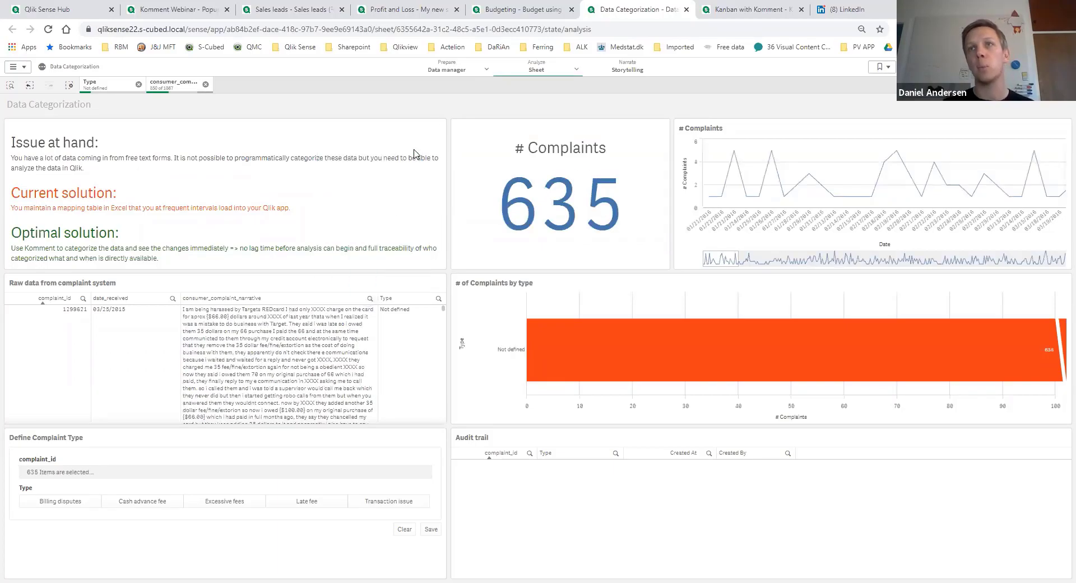
Select two adjacent fee complaints dated 03/28/2015 in the raw data, categorize both as "Late fee", and save.
scroll(322, 363, down, 2)
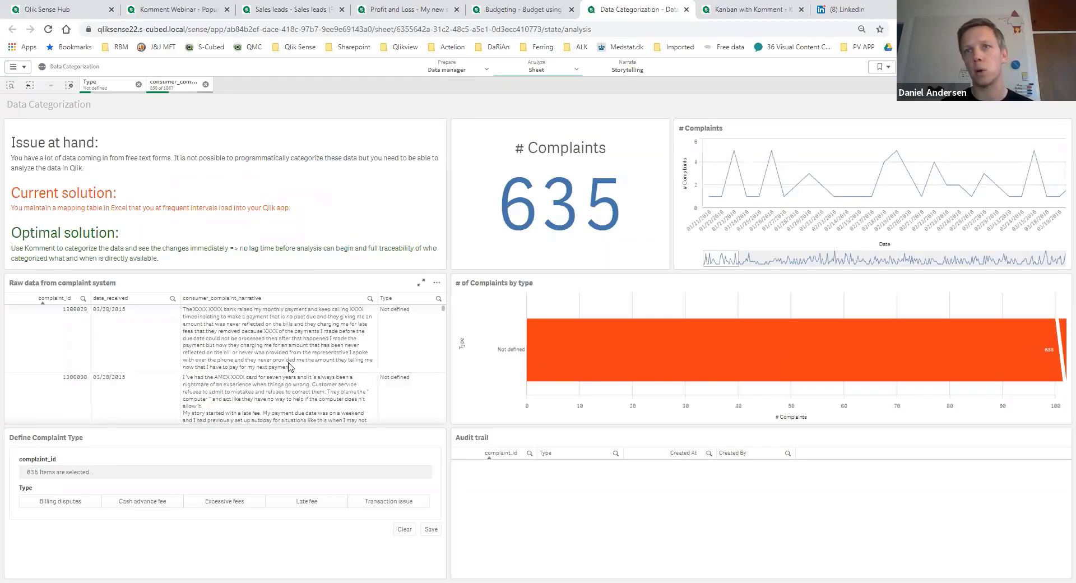
click(63, 345)
click(70, 385)
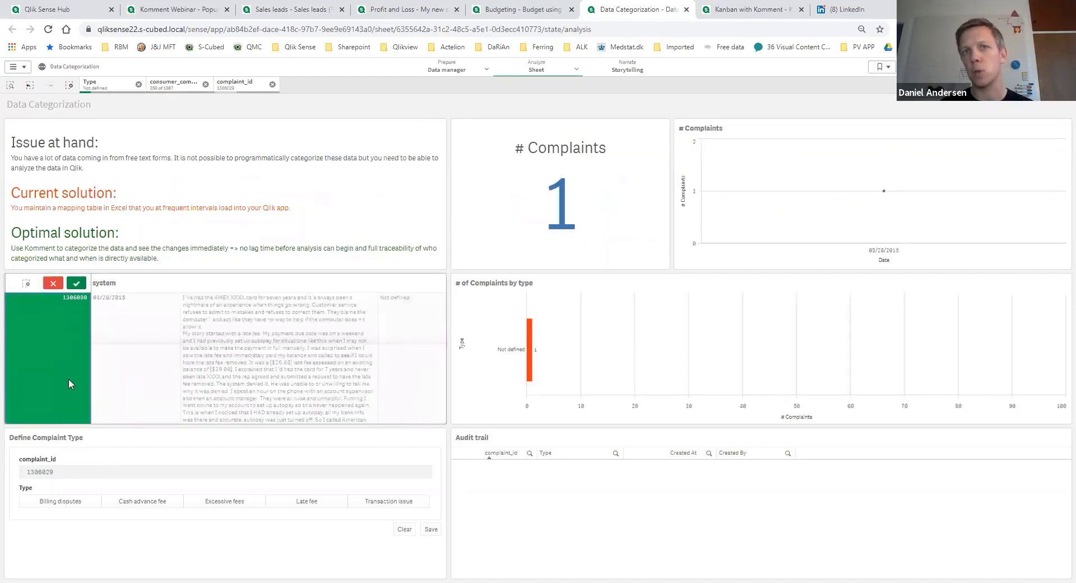
click(84, 284)
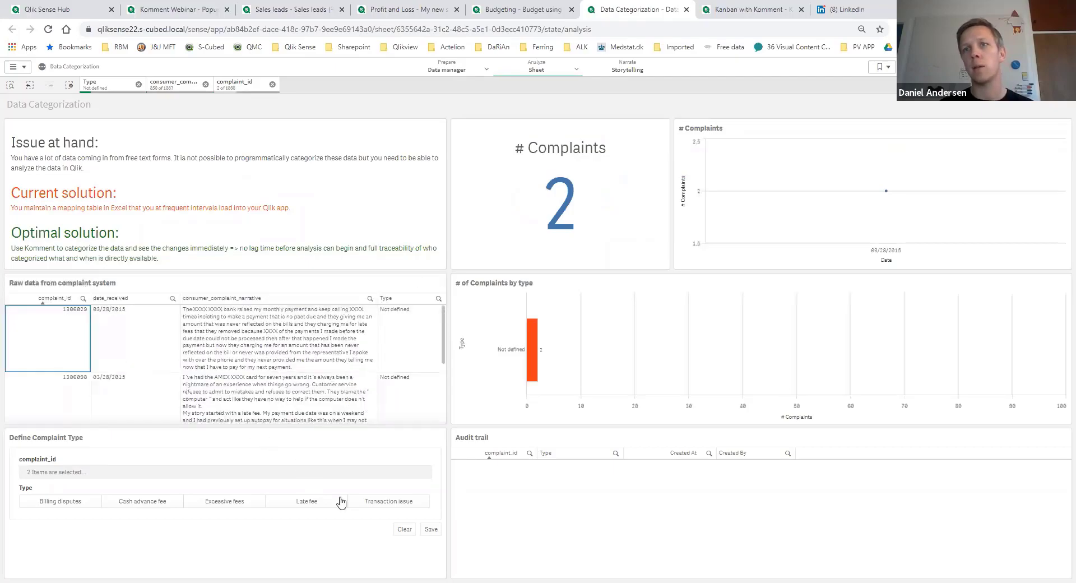
click(307, 501)
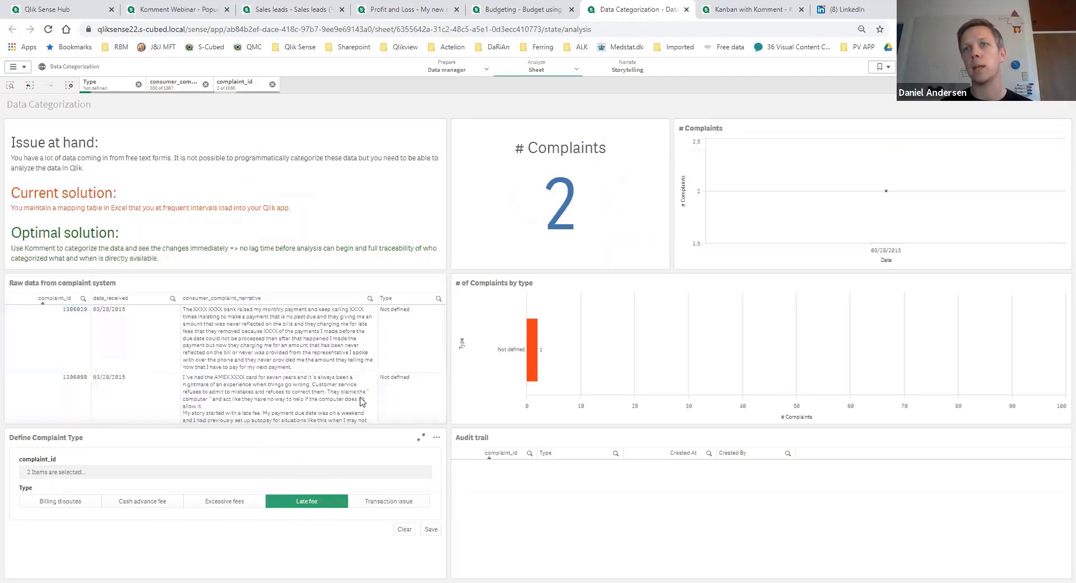
click(431, 529)
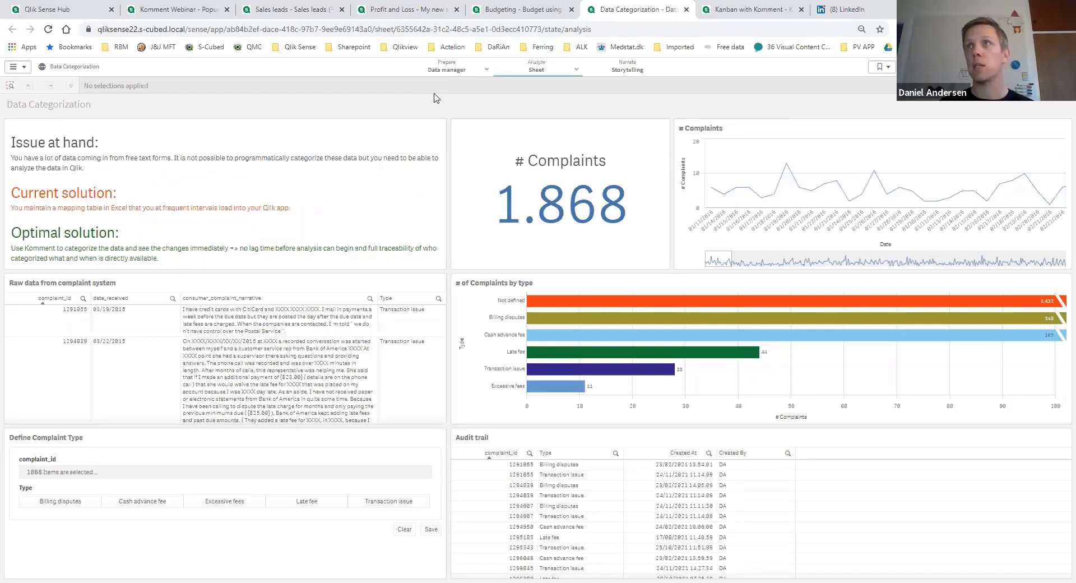
Switch to the Kanban with Komment app and color the Kanban cards by status.
key(ctrl+Tab)
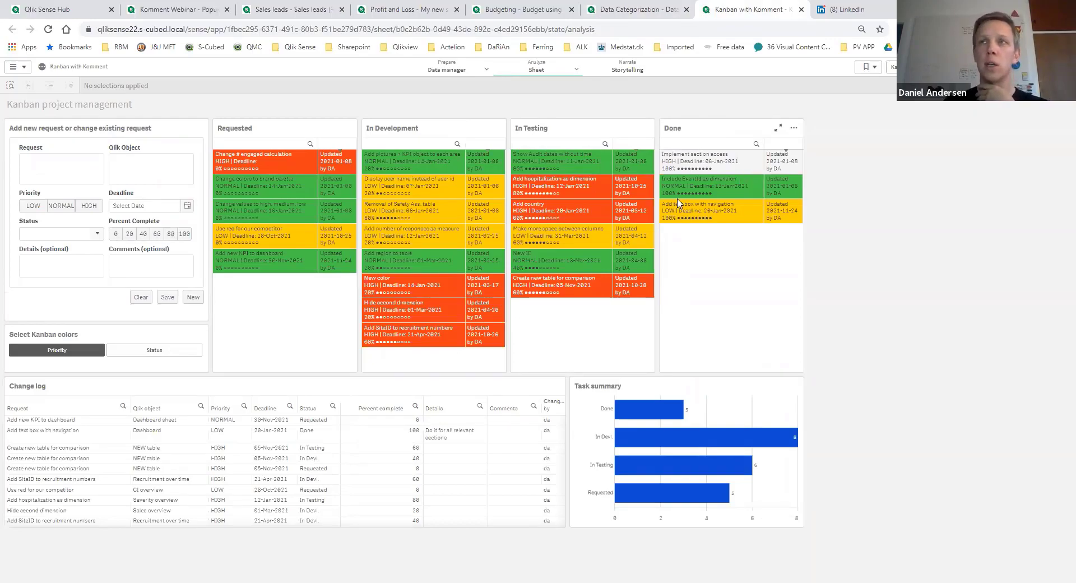
click(168, 353)
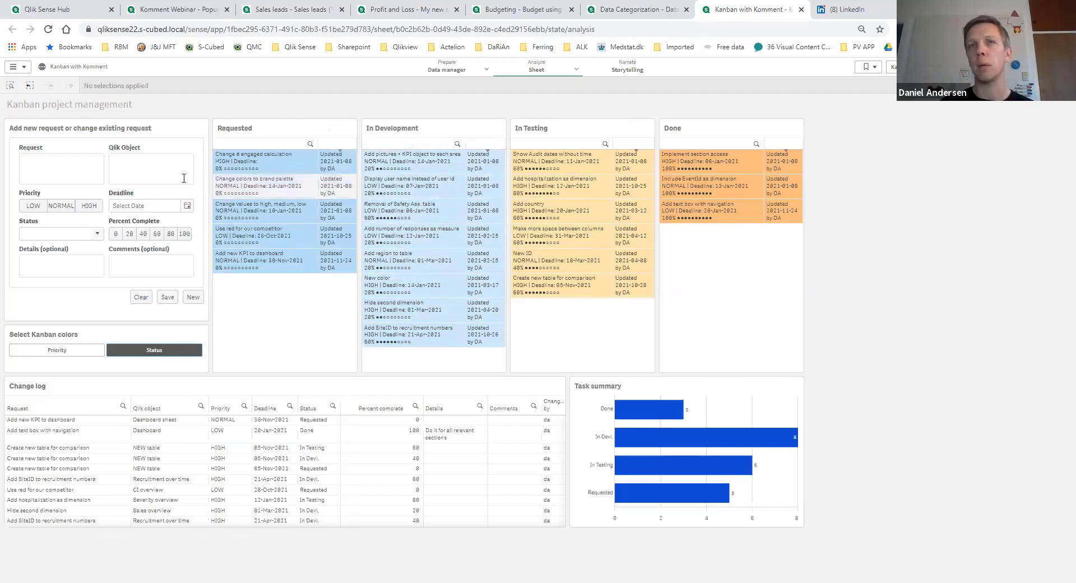
click(63, 164)
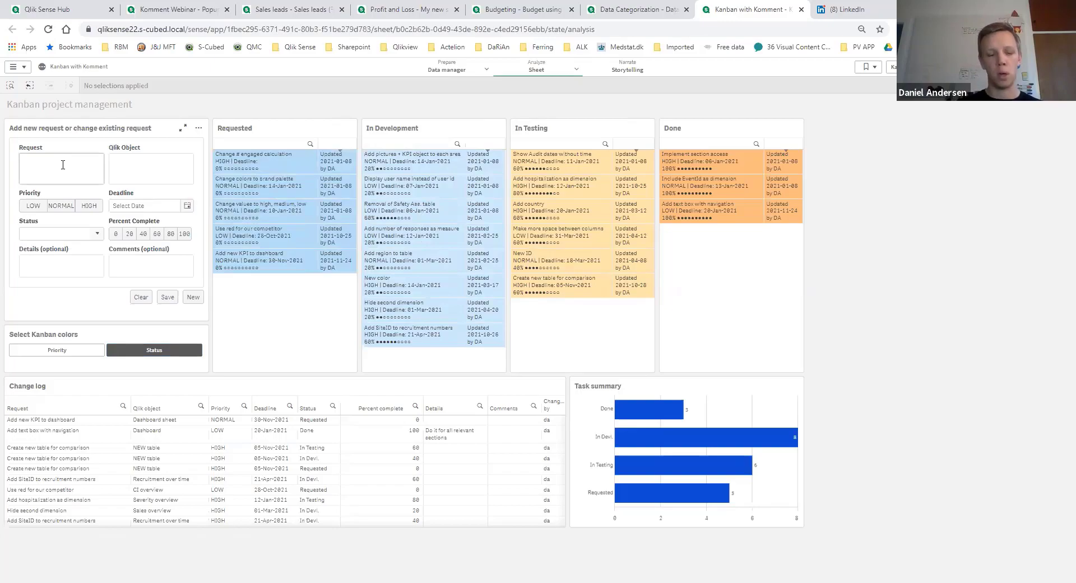
text(New)
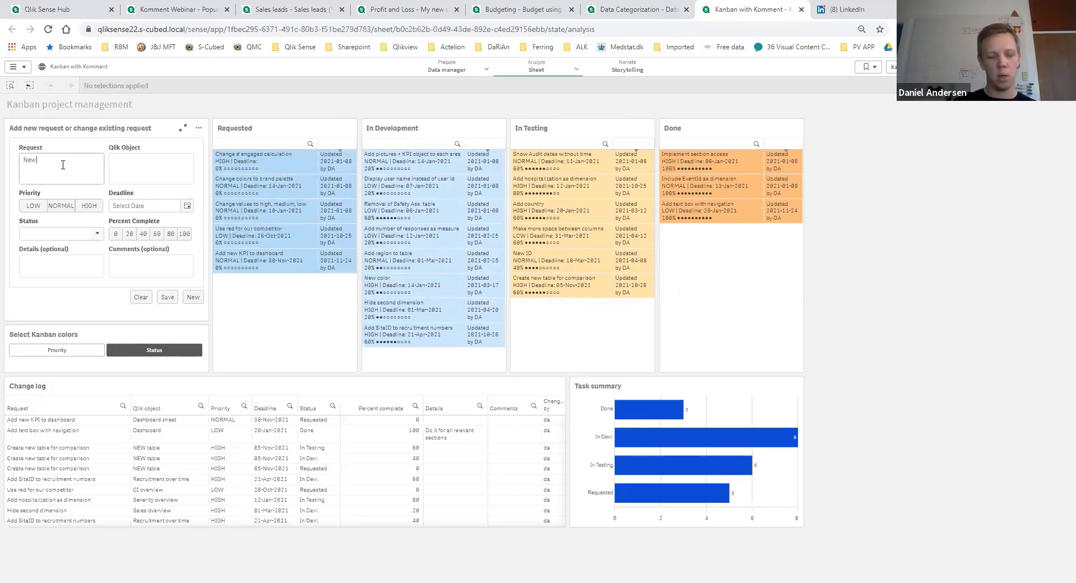
text( colors d)
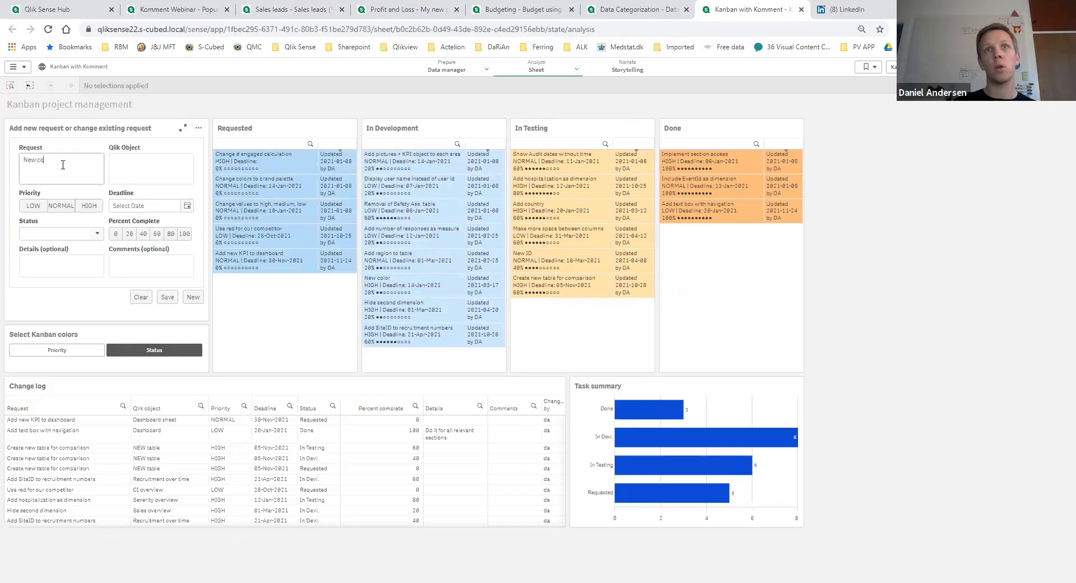
text(country chart)
key(Tab)
text(S)
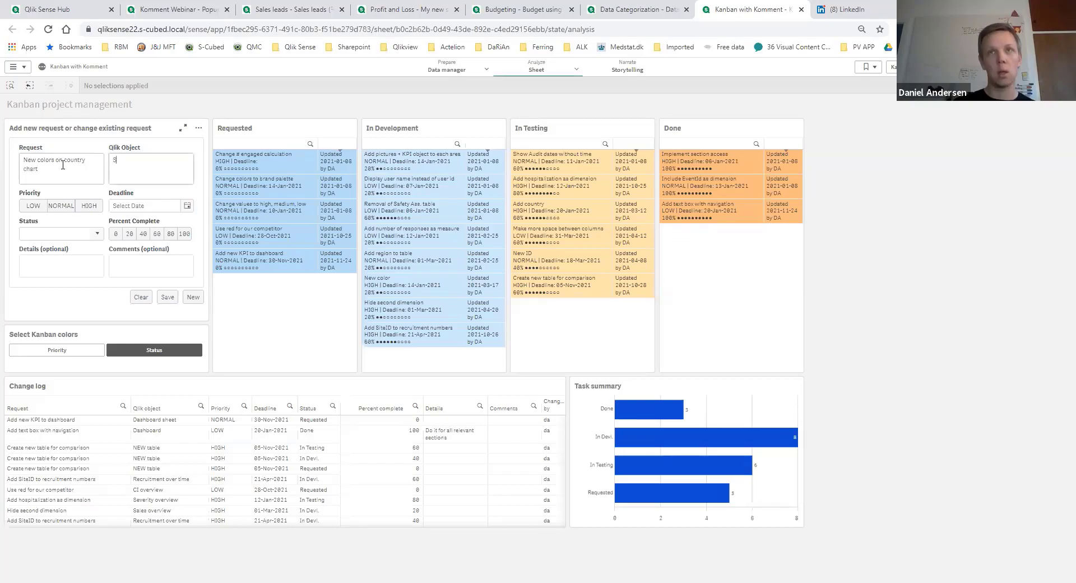
text(ales)
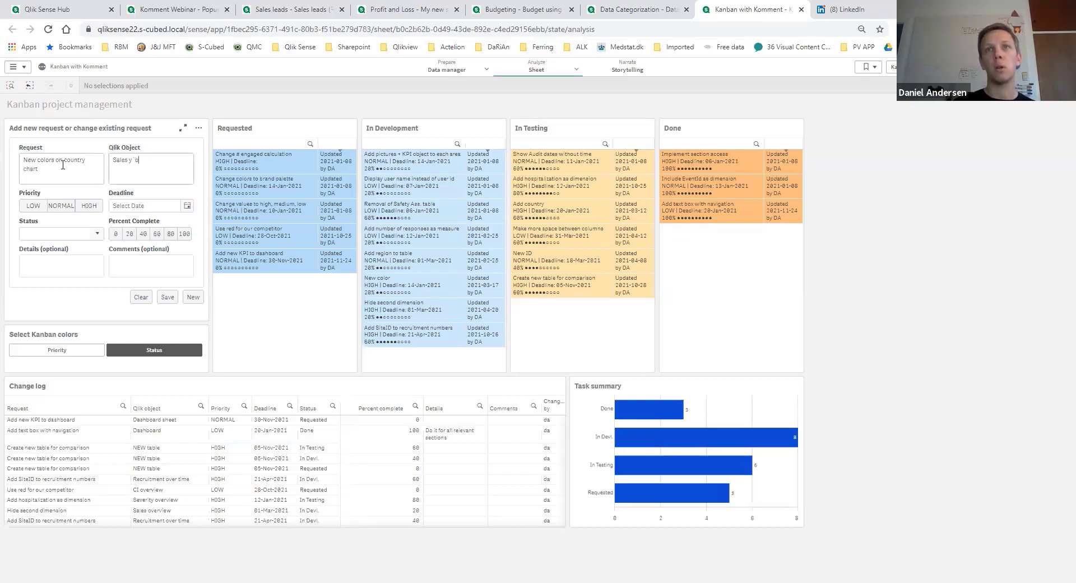
text( by c)
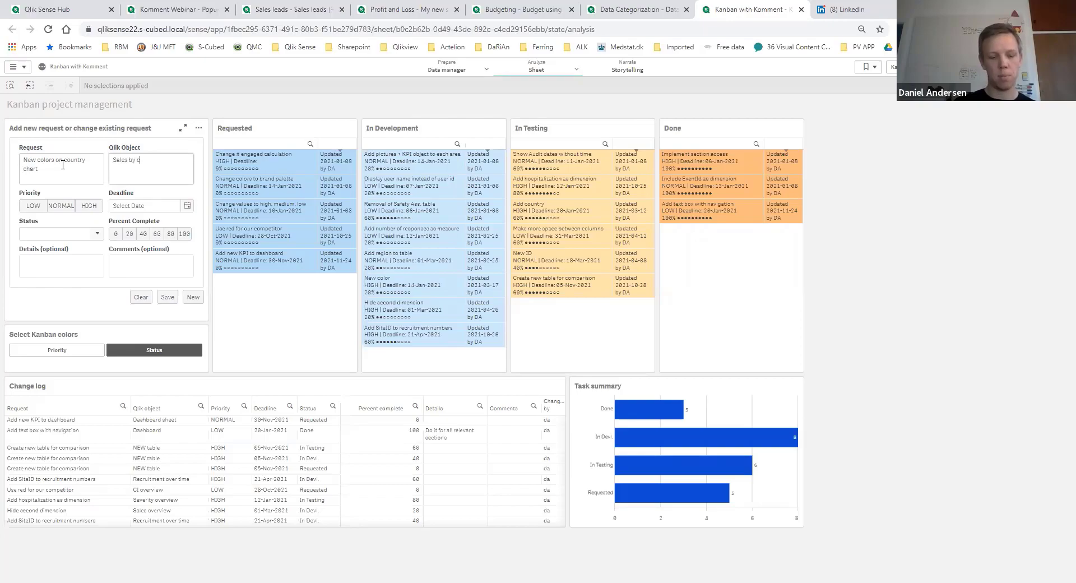
text(ountry)
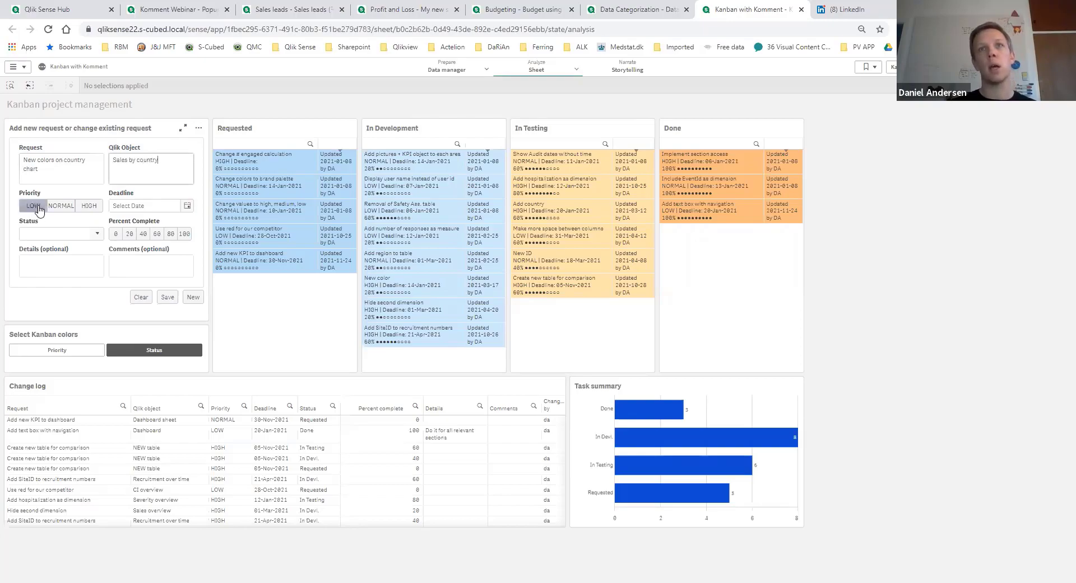
click(38, 209)
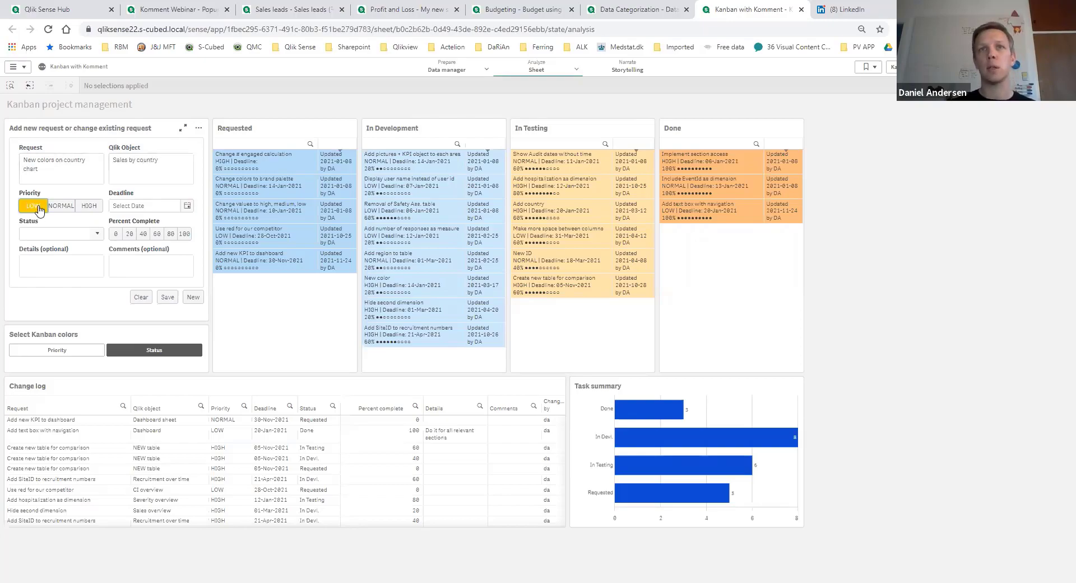
click(188, 207)
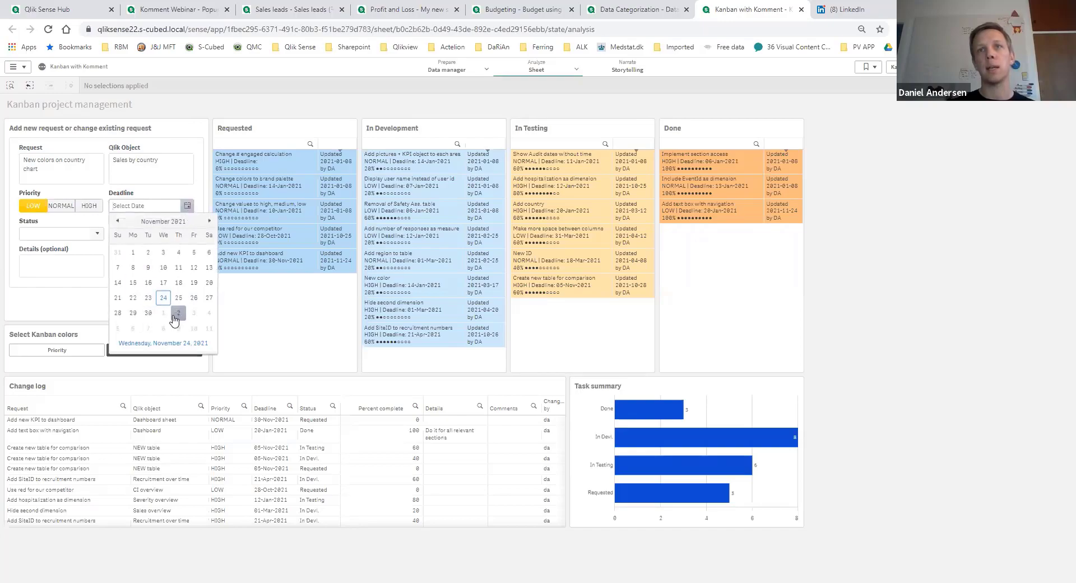
click(148, 312)
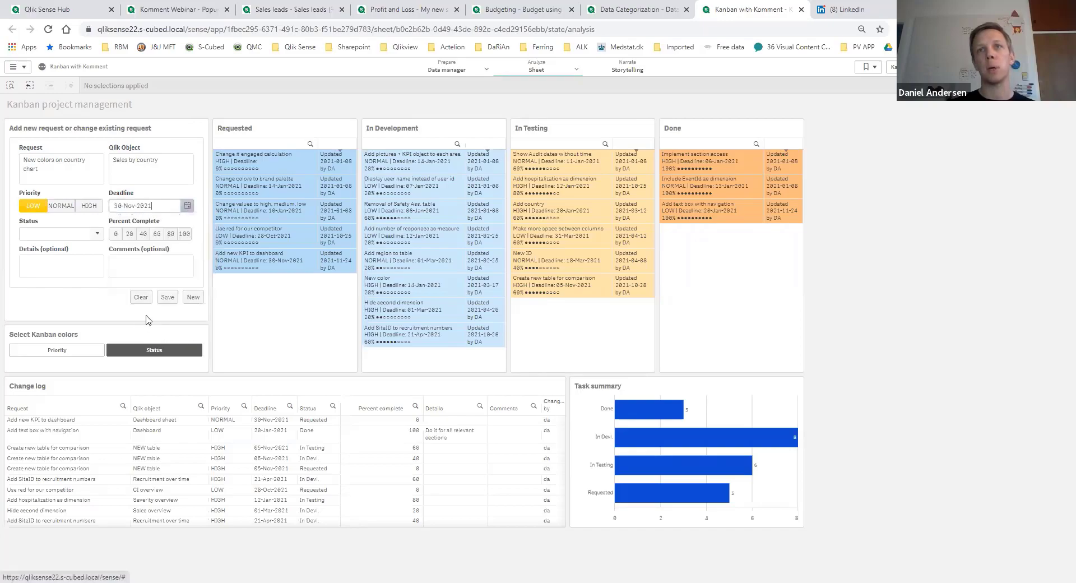
click(97, 233)
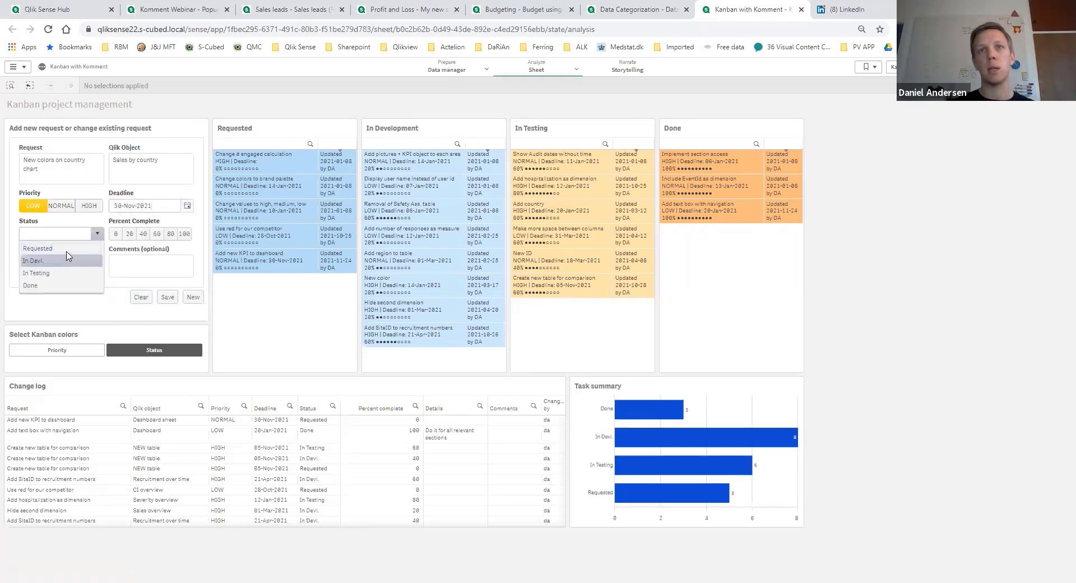
click(88, 302)
Create and save a new request "New colors" for "Country sales" with LOW priority, deadline 29-Nov-2021, status Requested and 0 percent complete.
click(192, 301)
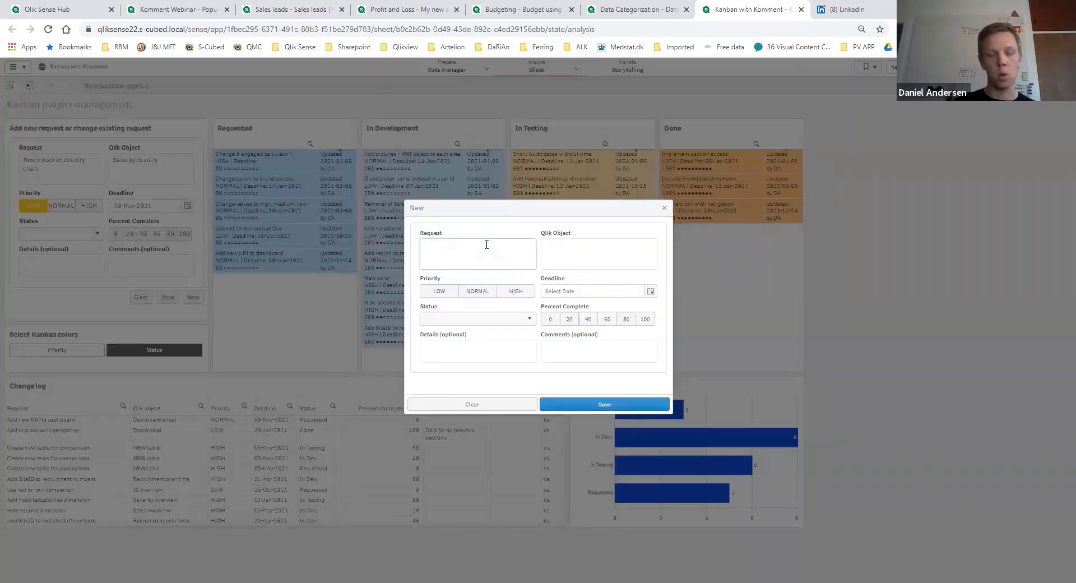
text(New colors)
key(Tab)
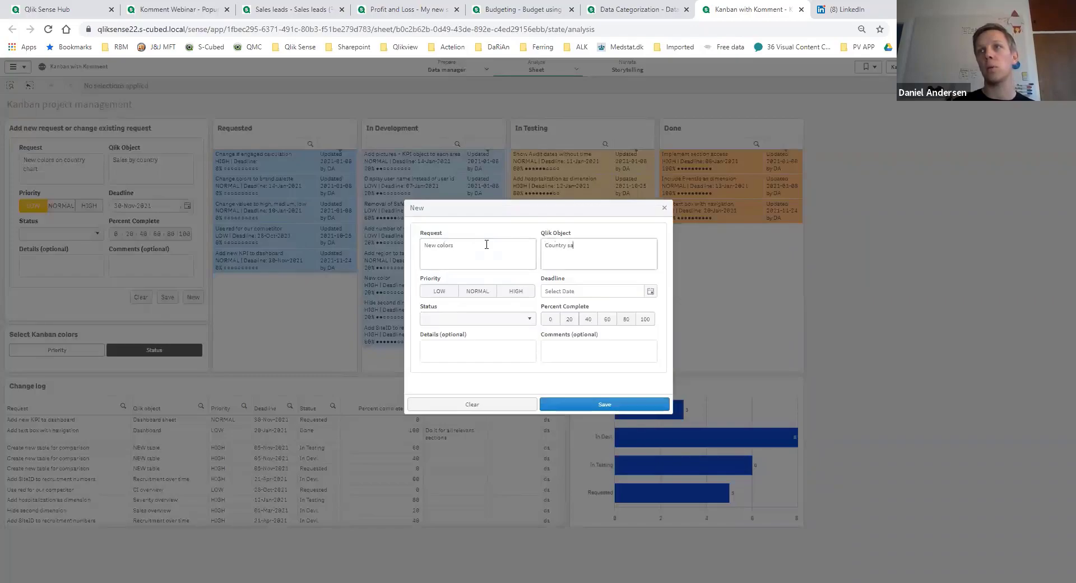
click(439, 290)
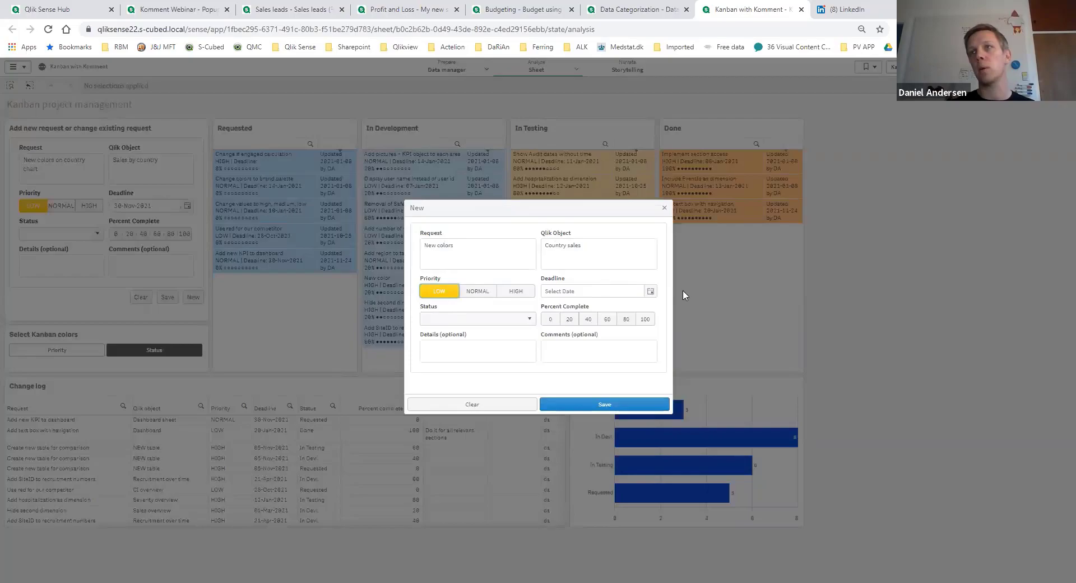
click(654, 292)
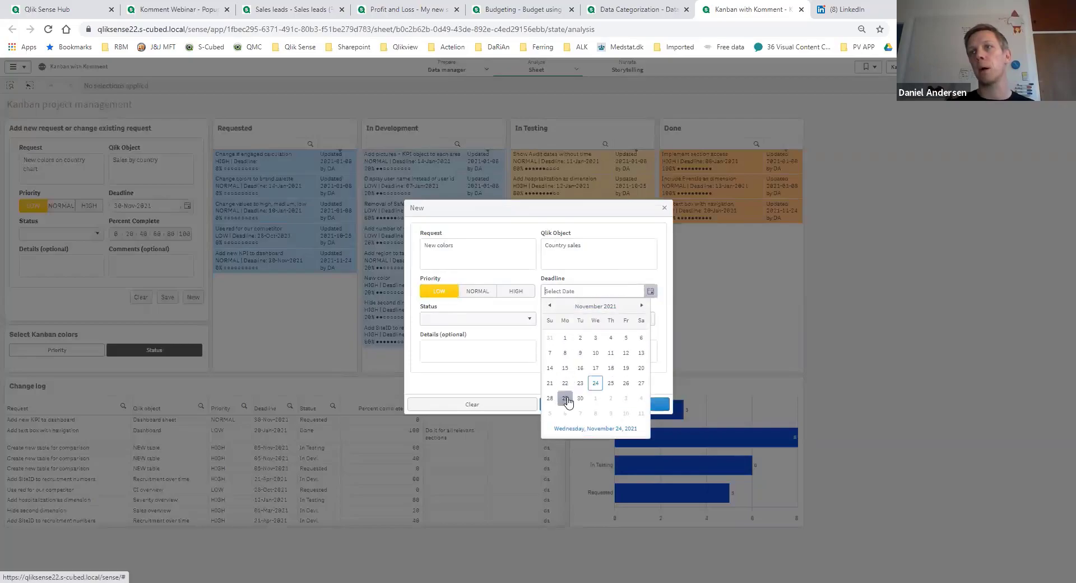
click(563, 393)
click(422, 319)
click(464, 338)
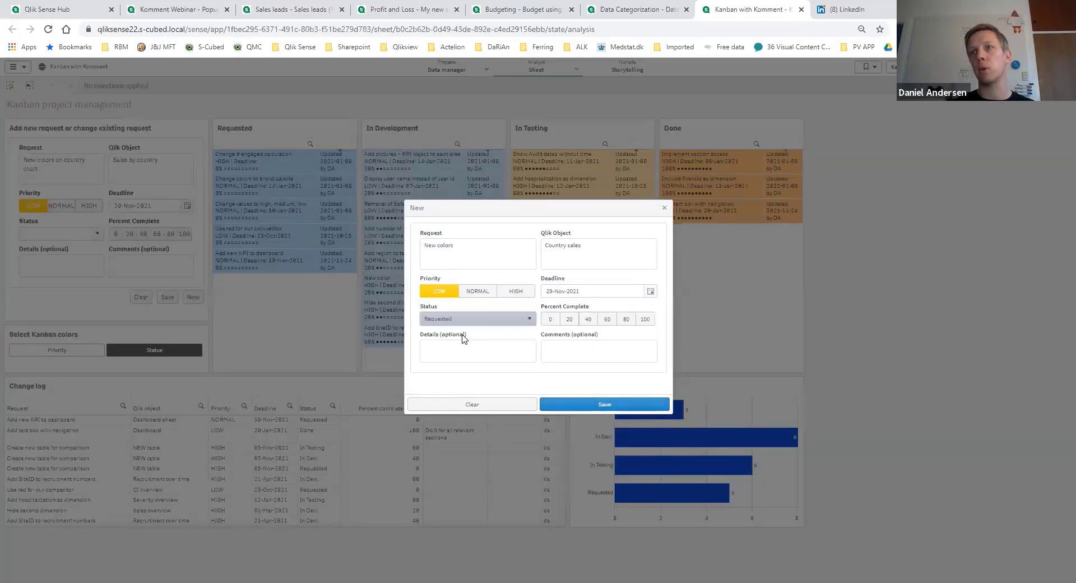
click(548, 320)
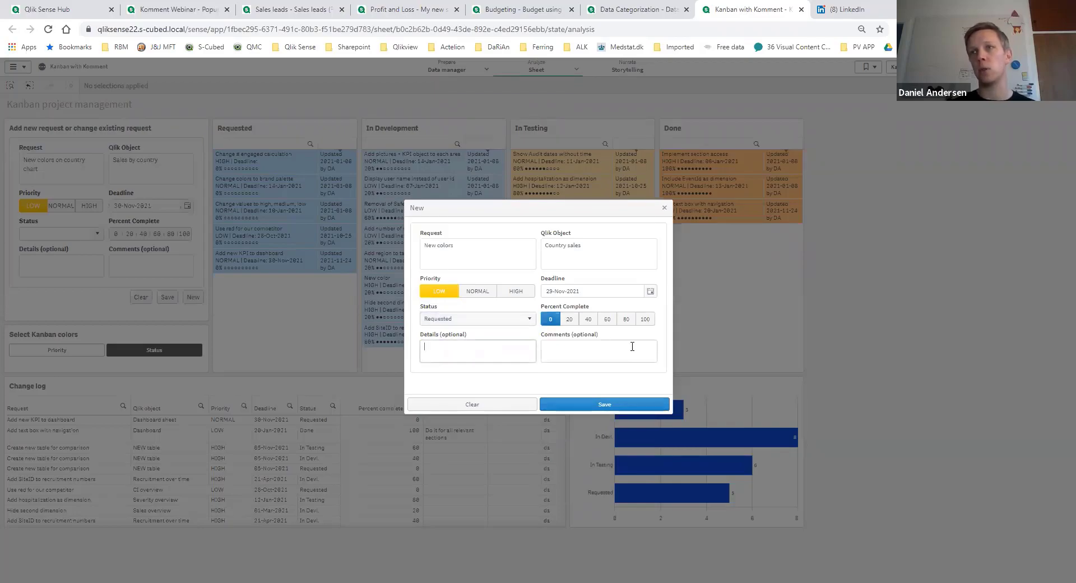
click(596, 406)
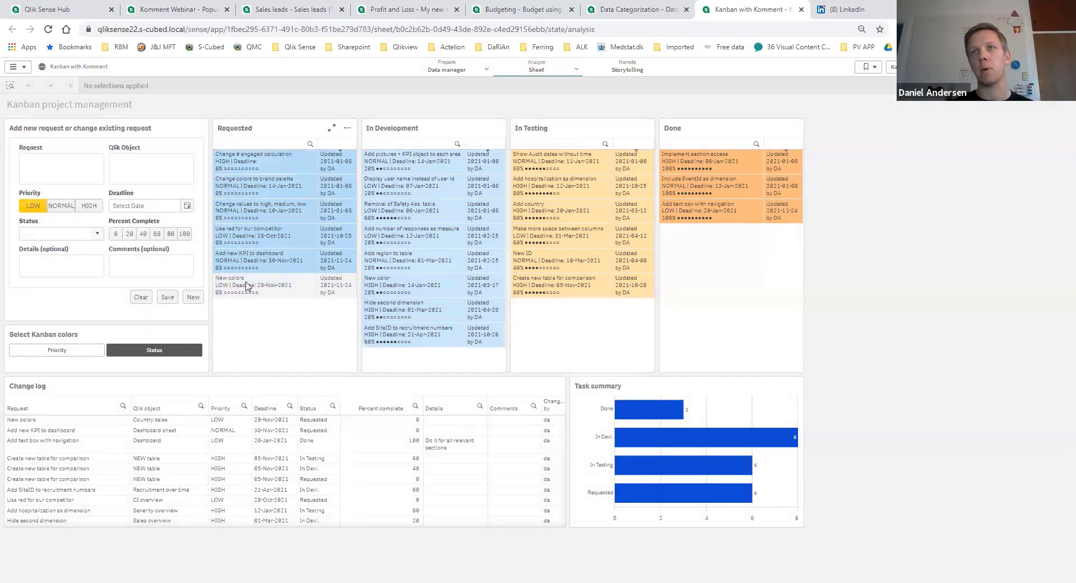
Set the "New colors" request's status to In Devl., add the comment "Need more info about the color codes", and save.
click(264, 287)
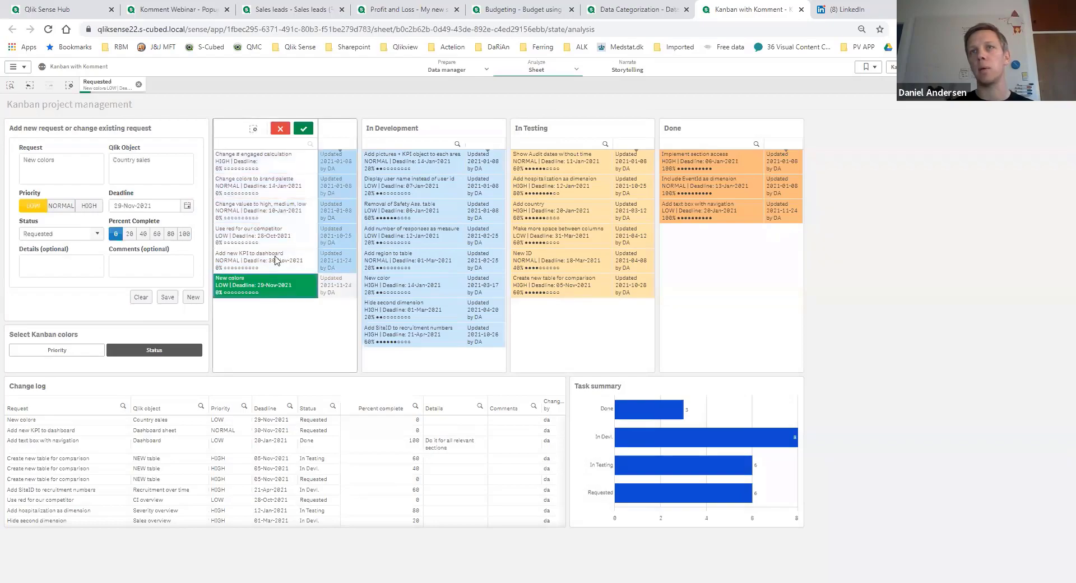
click(304, 129)
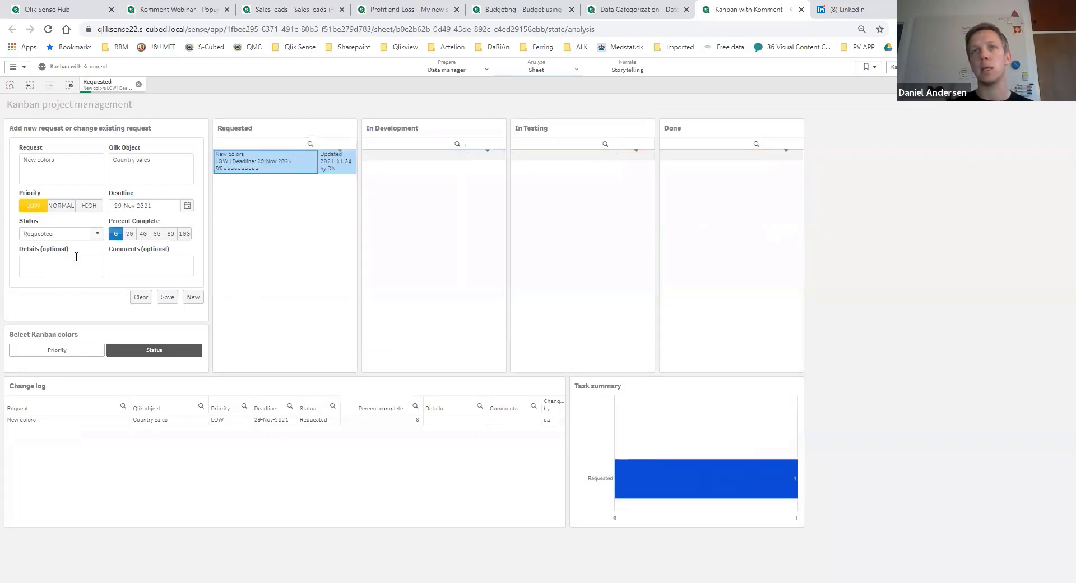
click(96, 239)
click(37, 261)
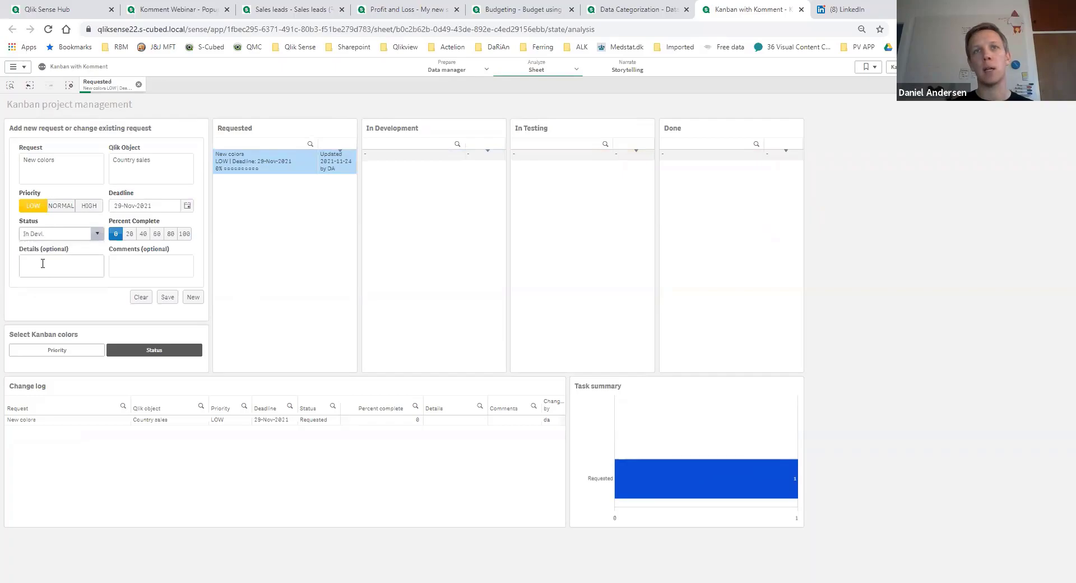
click(137, 265)
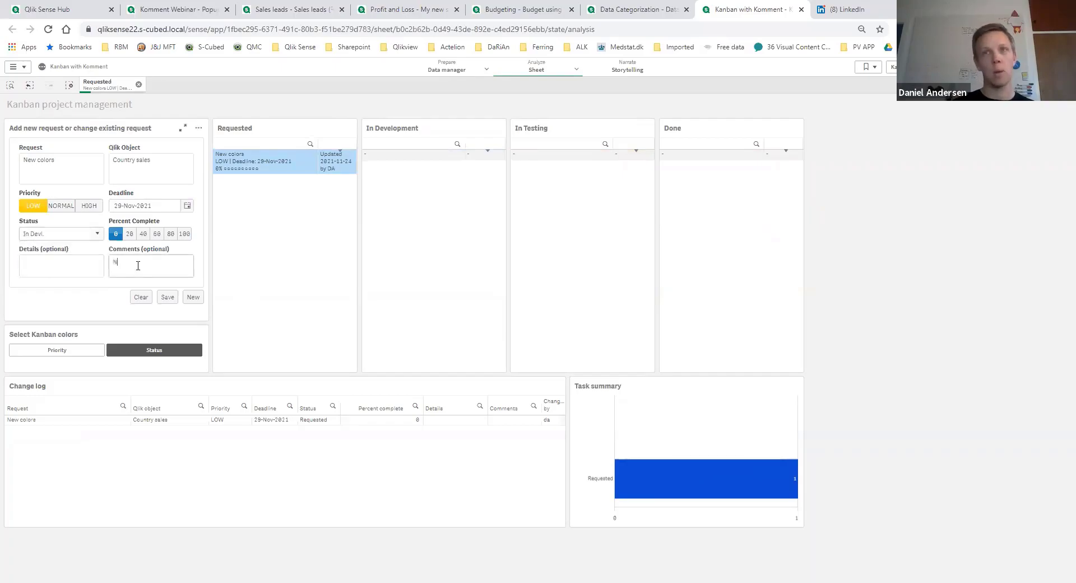
text(Need more inf)
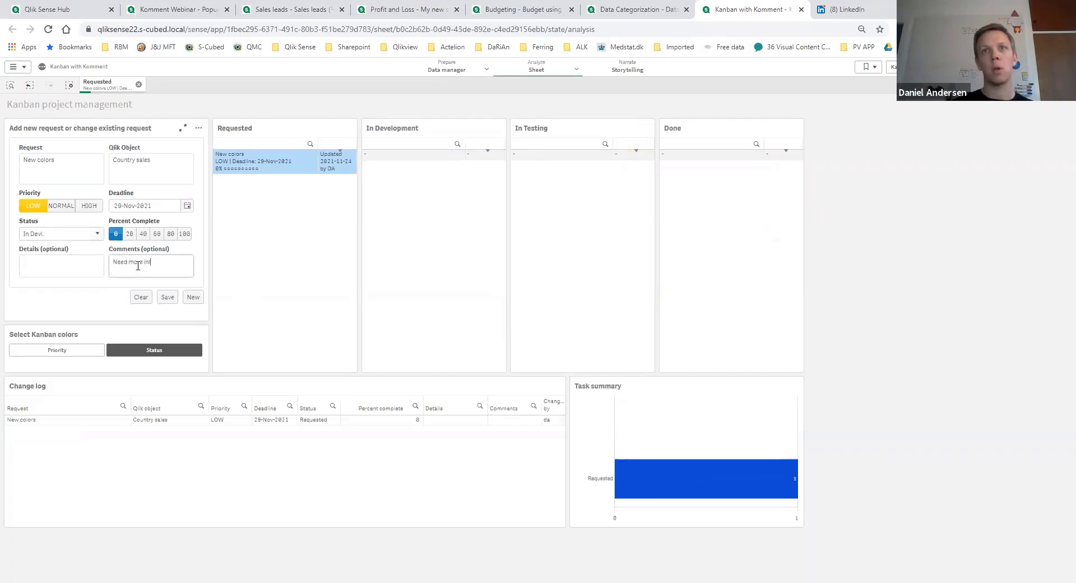
text(o about the color codes)
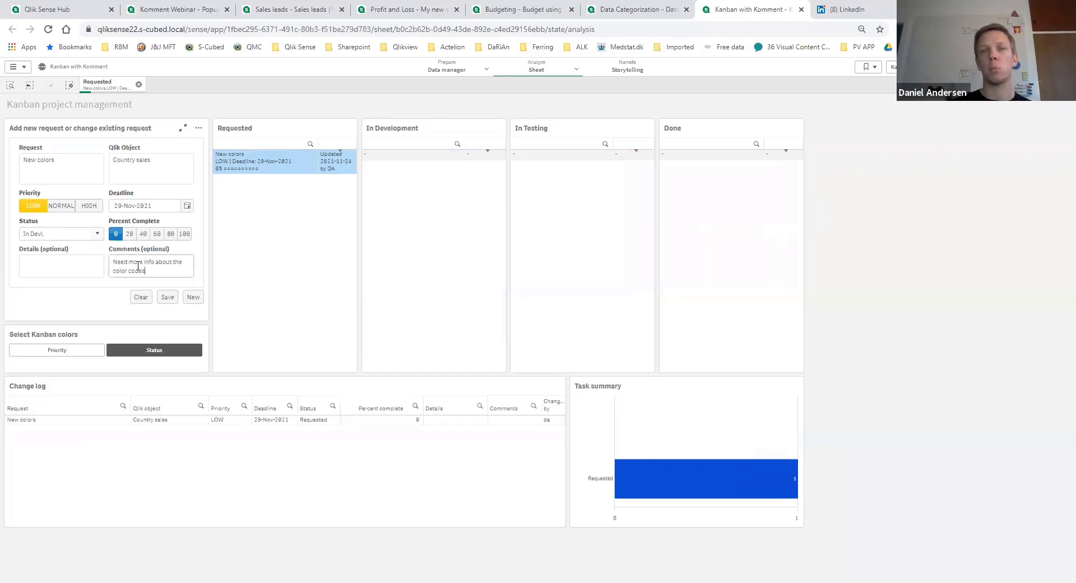
click(167, 297)
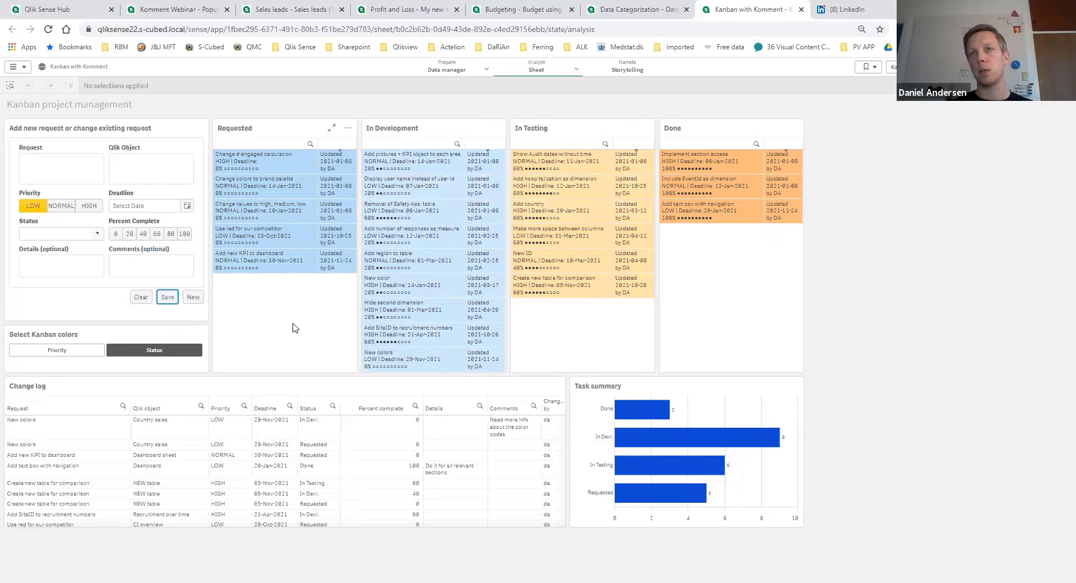
Color the Kanban cards by priority.
click(35, 350)
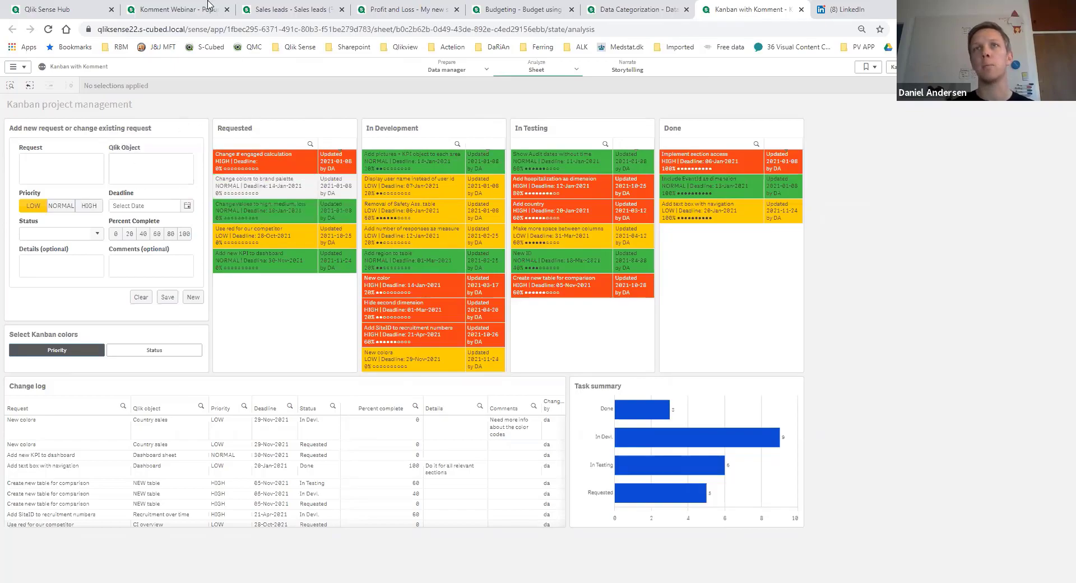
Go back to the Komment Webinar app and view its Welcome, Kompass and Other extensions sheets.
click(174, 9)
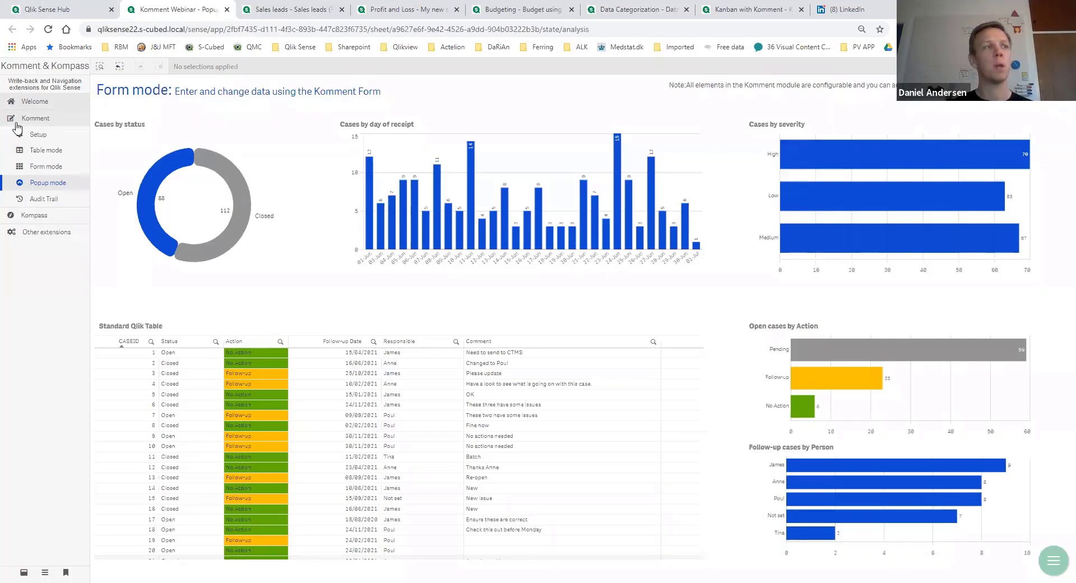
click(68, 104)
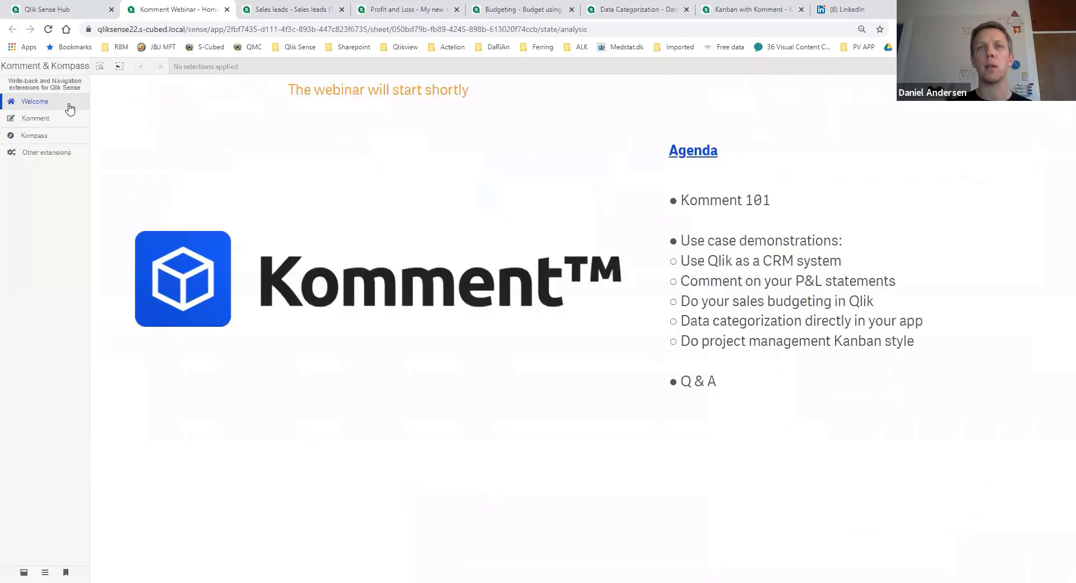
click(52, 138)
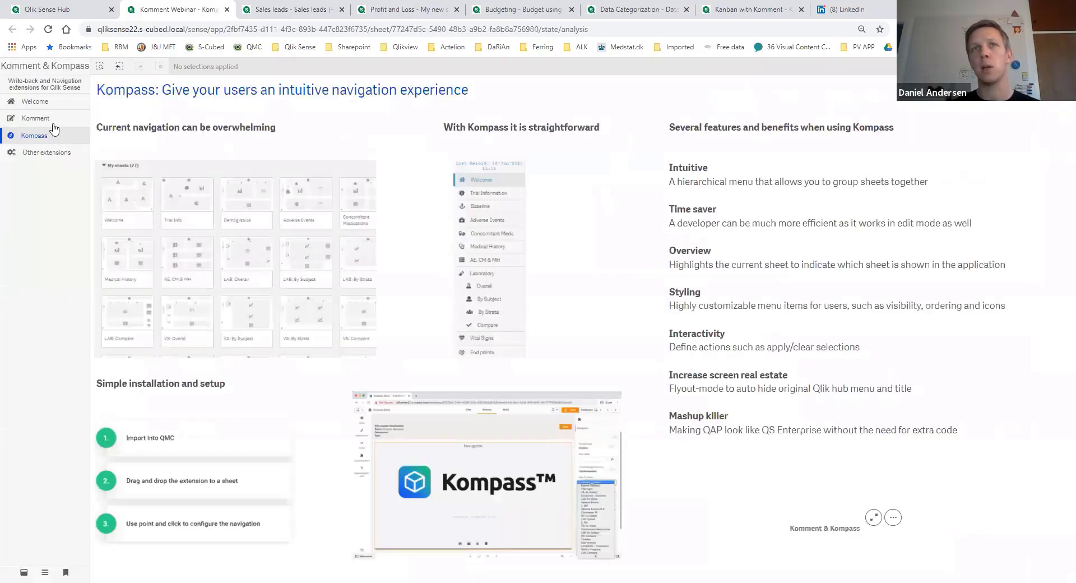
click(41, 116)
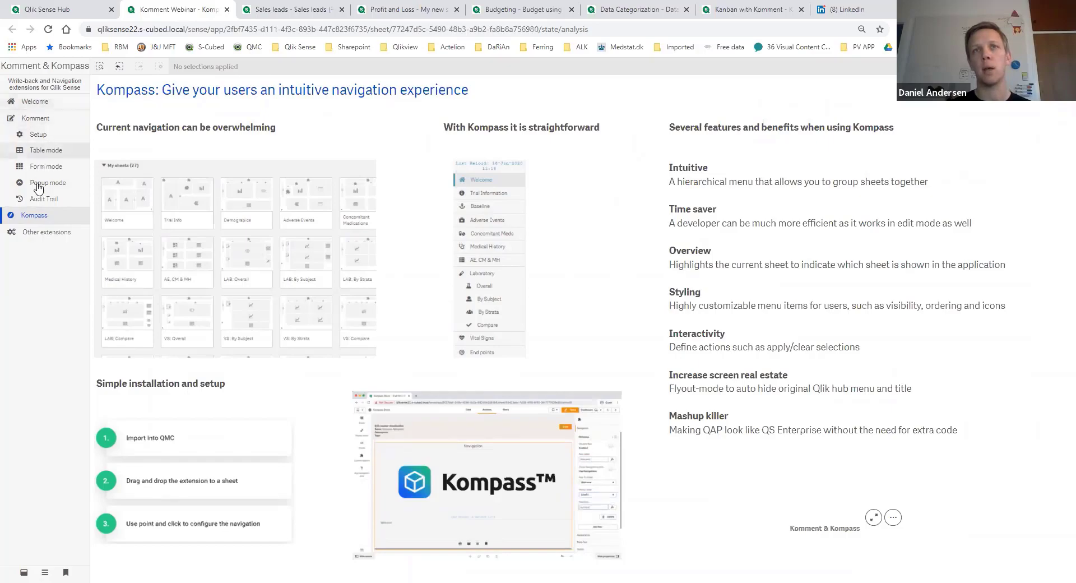
click(45, 232)
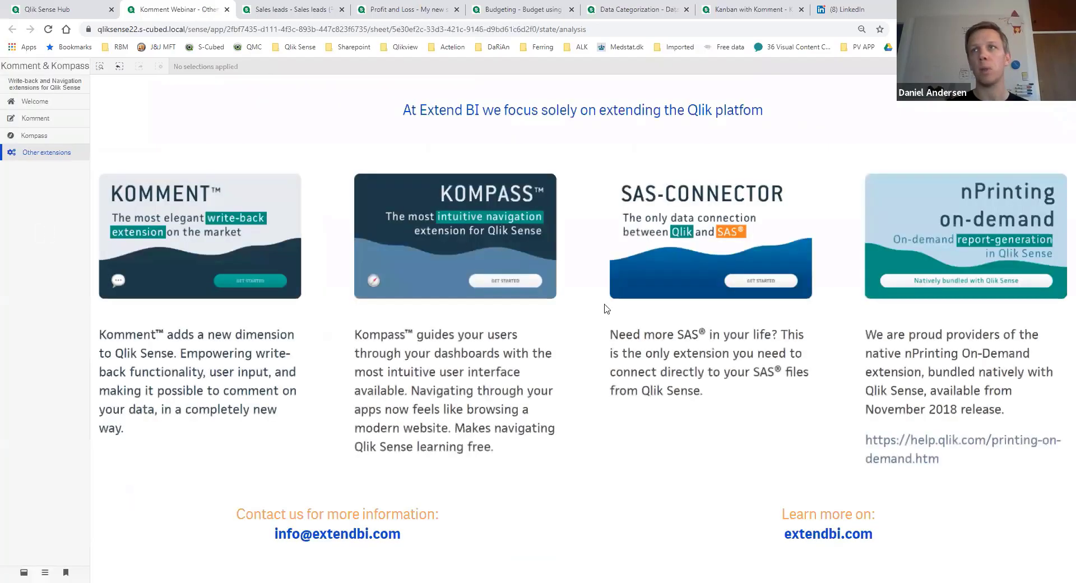
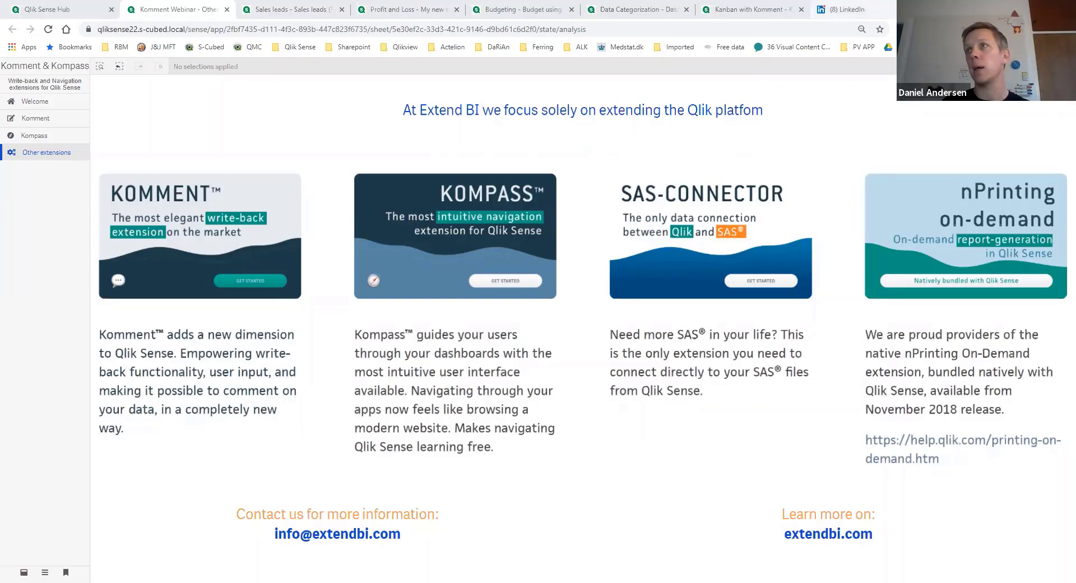
Open the extendbi.com website in a new browser tab and view the Komment plans on its Pricing page.
key(ctrl+t)
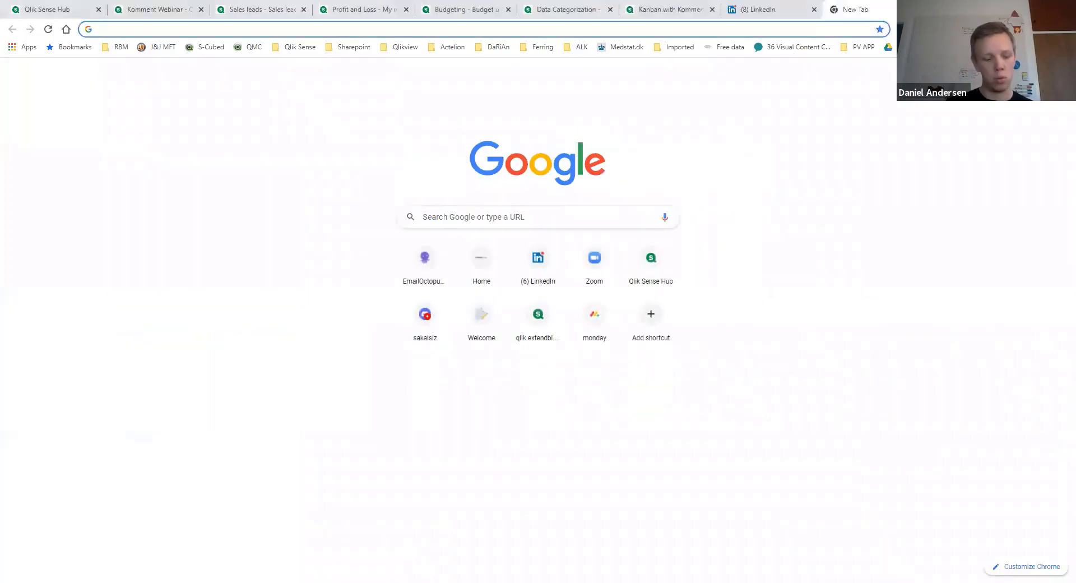
text(ext)
key(Return)
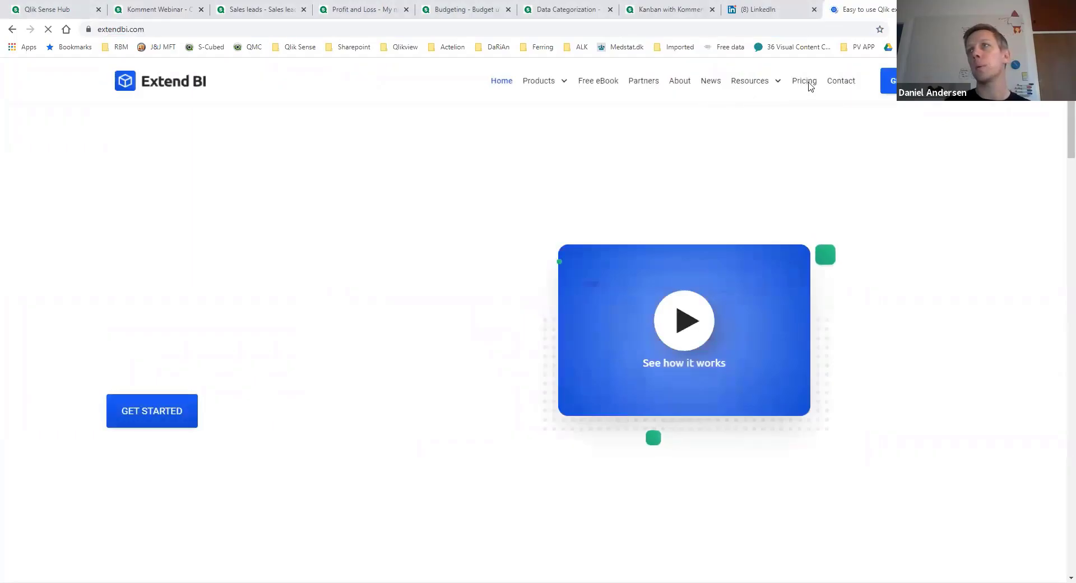
click(805, 85)
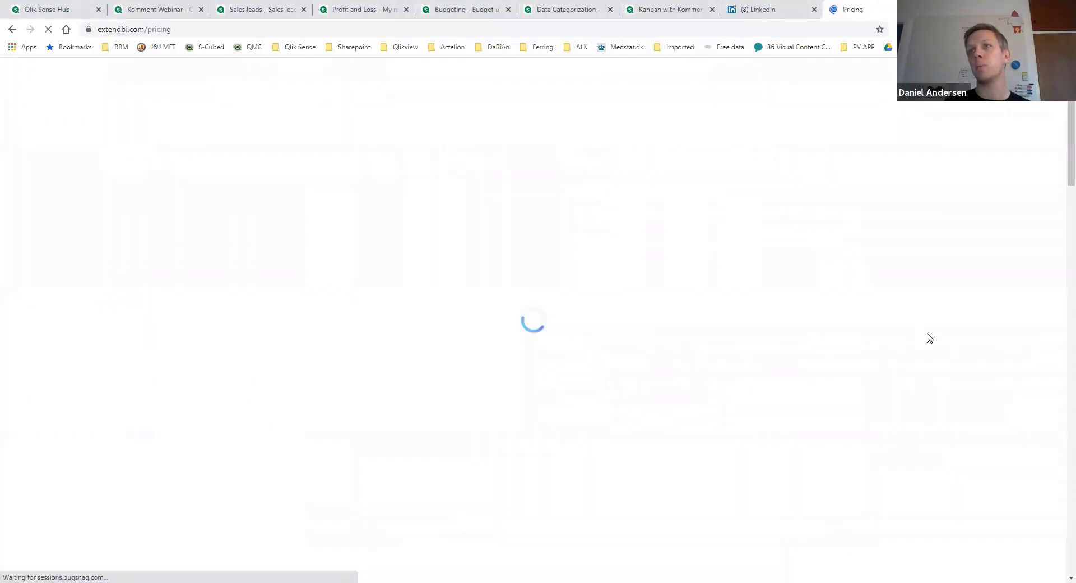
scroll(982, 278, down, 2)
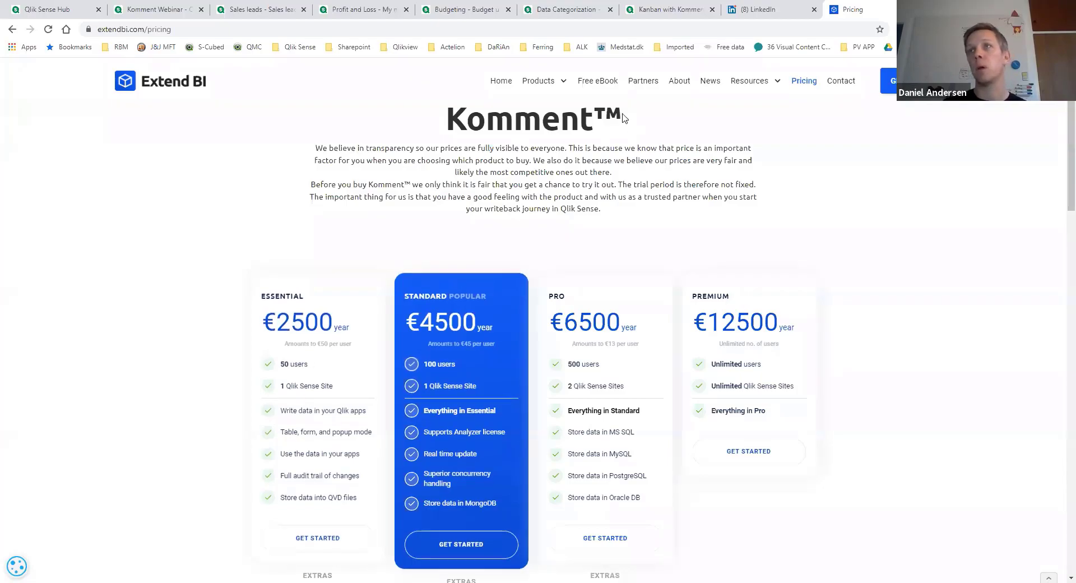
Look through the Partners page of the Extend BI site and return to the Komment pricing plans.
click(635, 85)
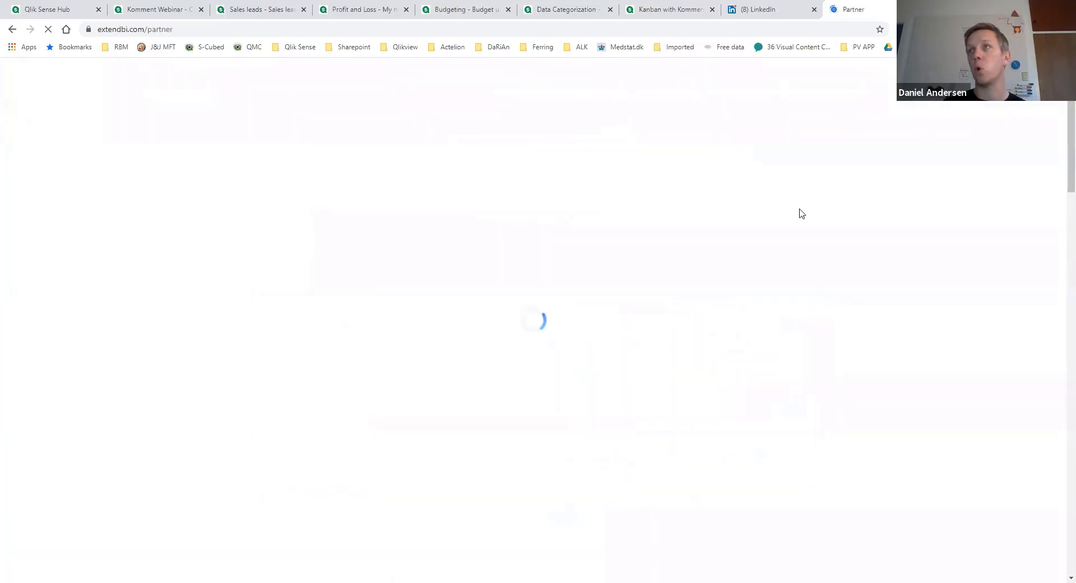
scroll(799, 220, down, 3)
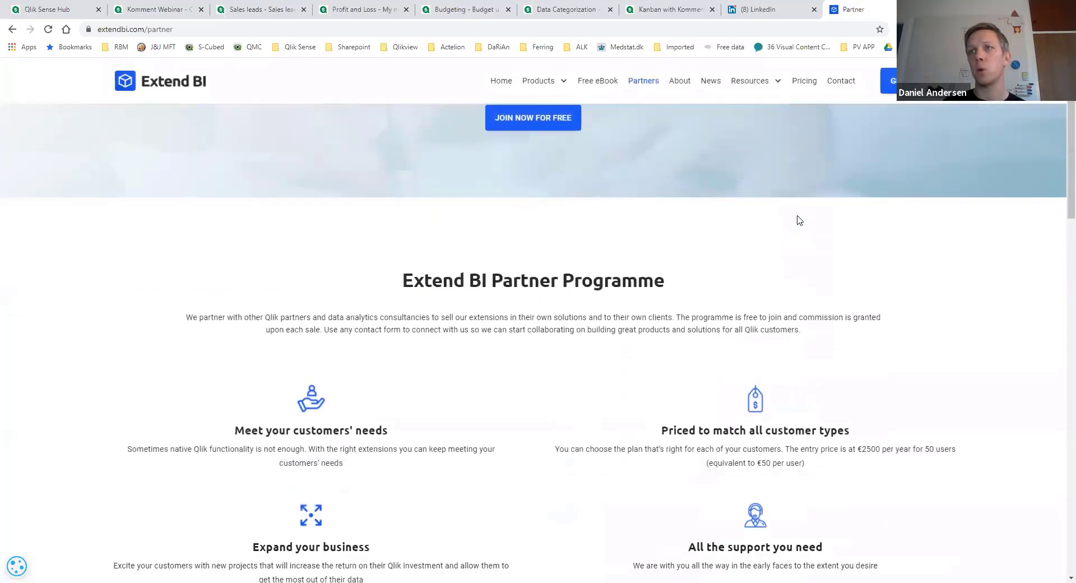
scroll(799, 220, up, 3)
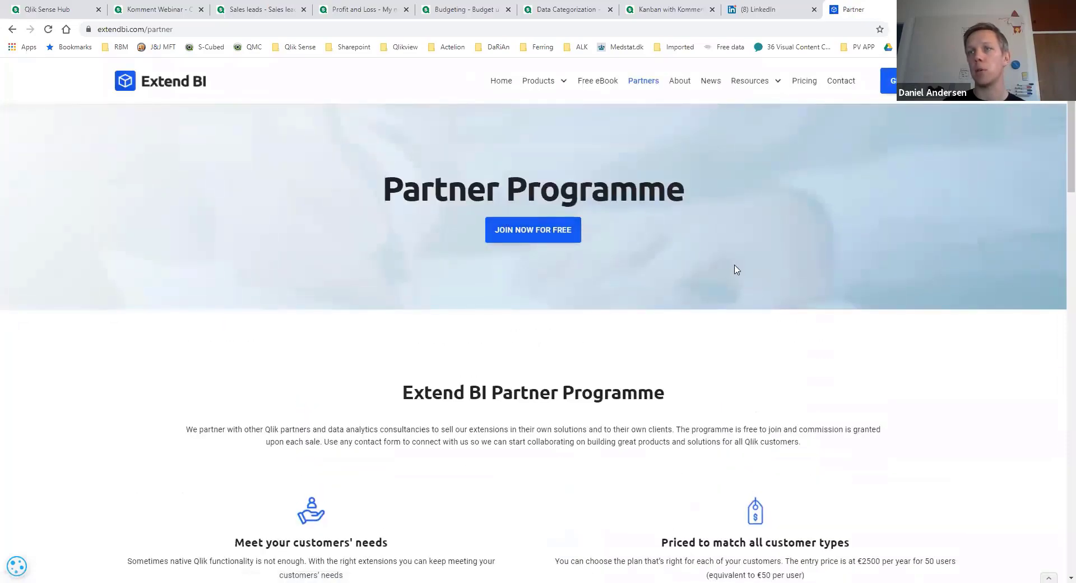
scroll(737, 271, down, 1)
scroll(740, 270, down, 8)
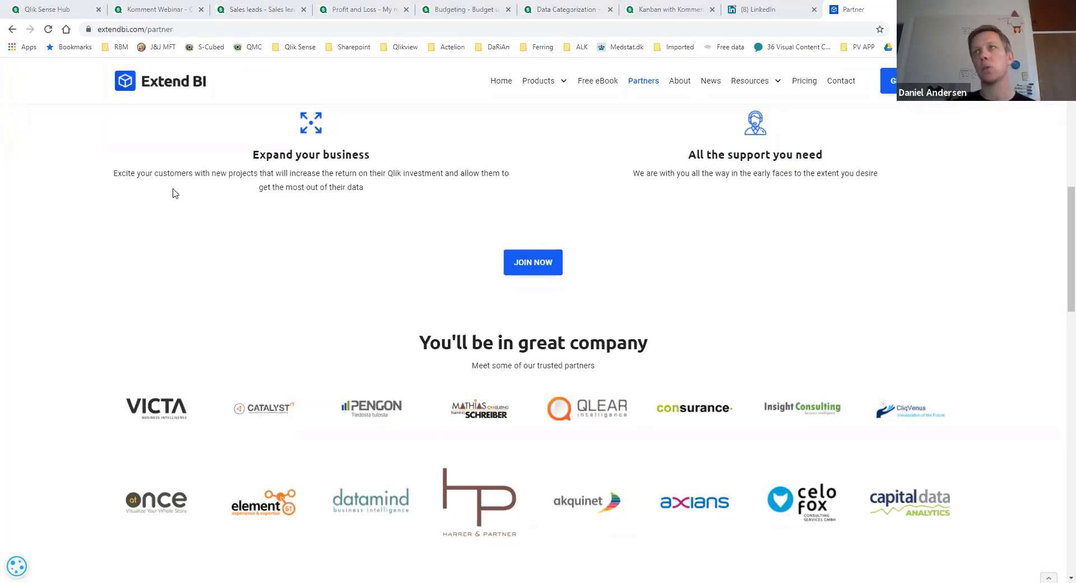
click(803, 81)
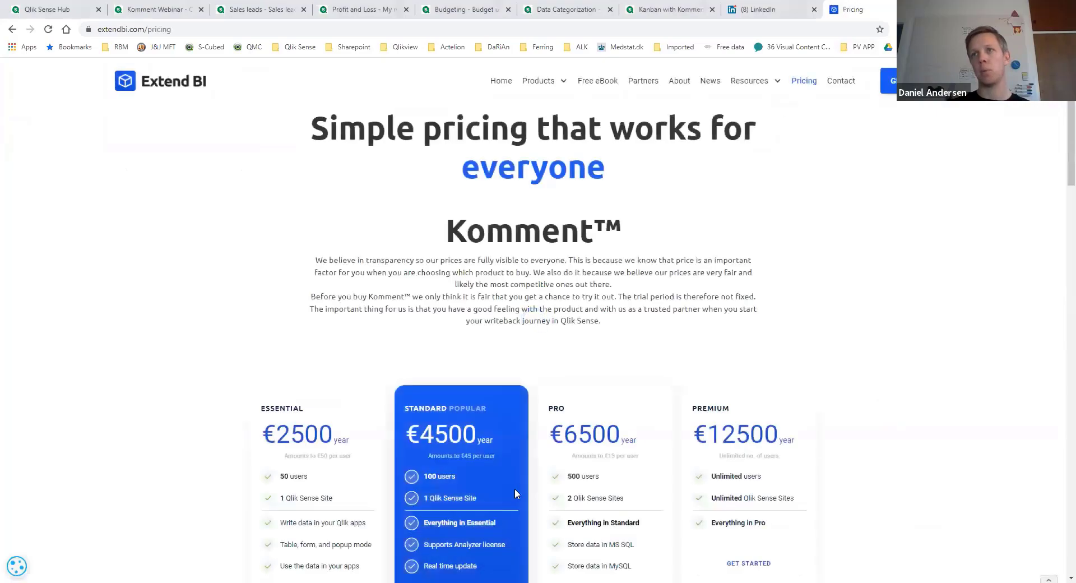
scroll(496, 429, down, 2)
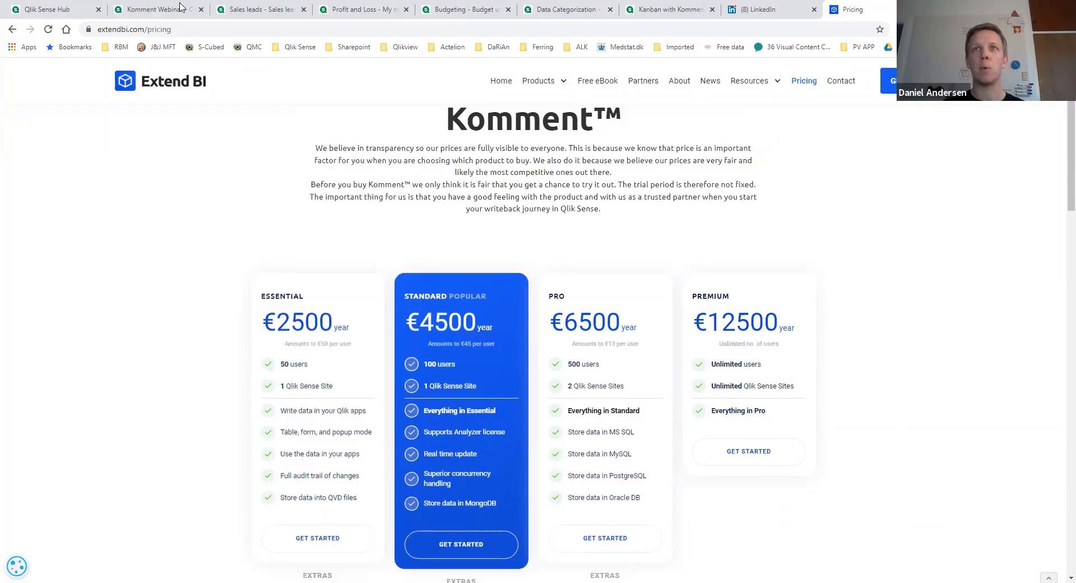
Switch to the Komment Webinar app's Table mode sheet, reassign case 1 to a different responsible person with Inline Edit, and save.
click(263, 16)
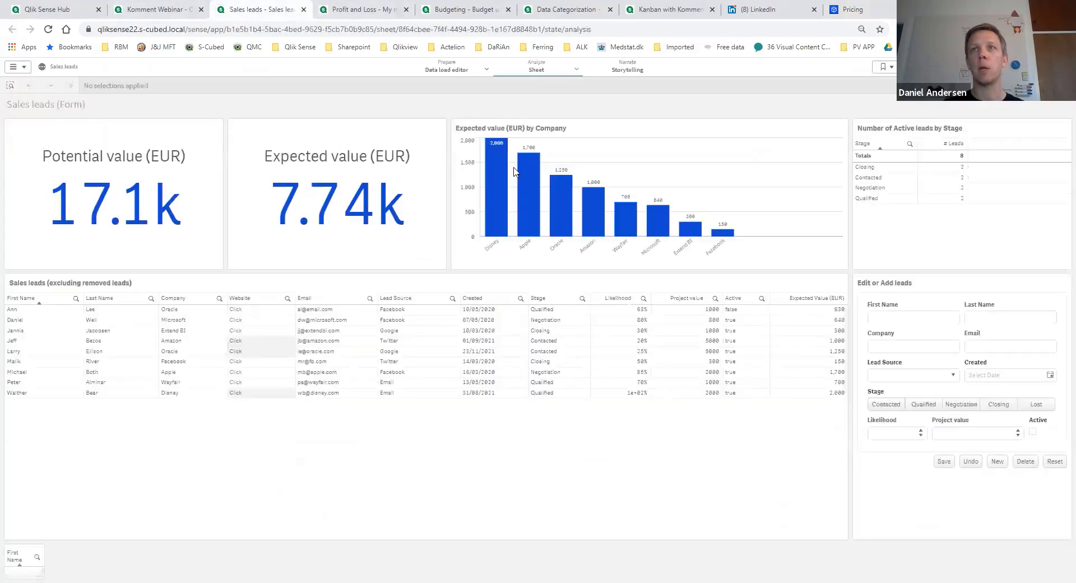
click(185, 6)
click(35, 118)
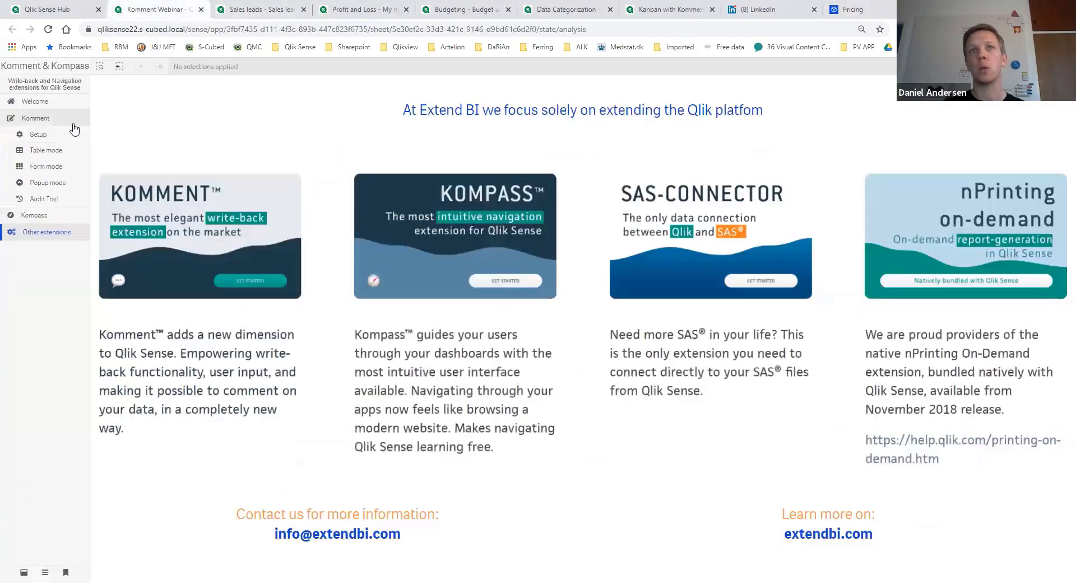
click(65, 150)
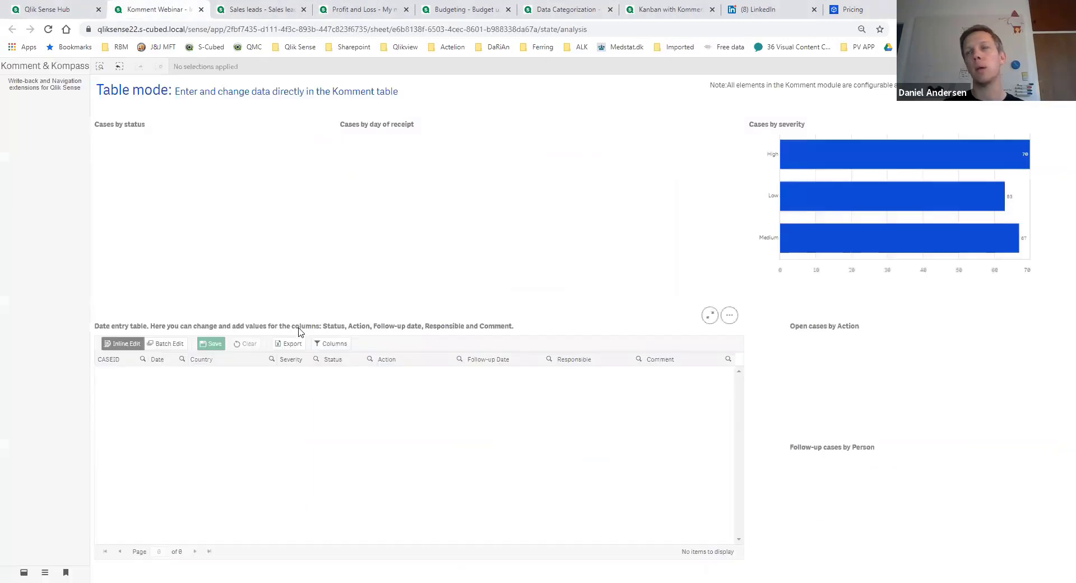
click(175, 344)
click(122, 344)
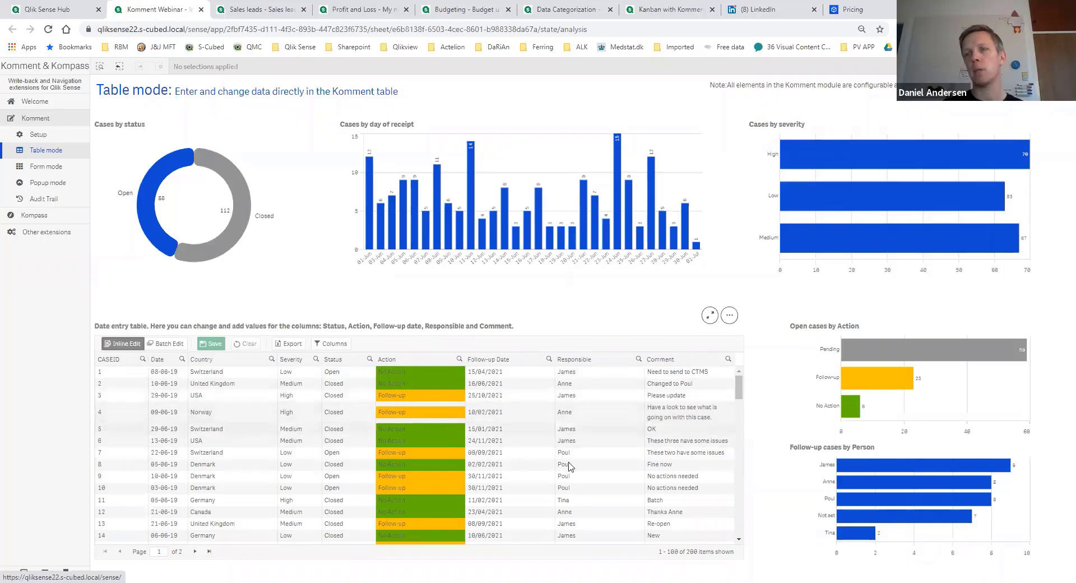
click(594, 373)
click(598, 373)
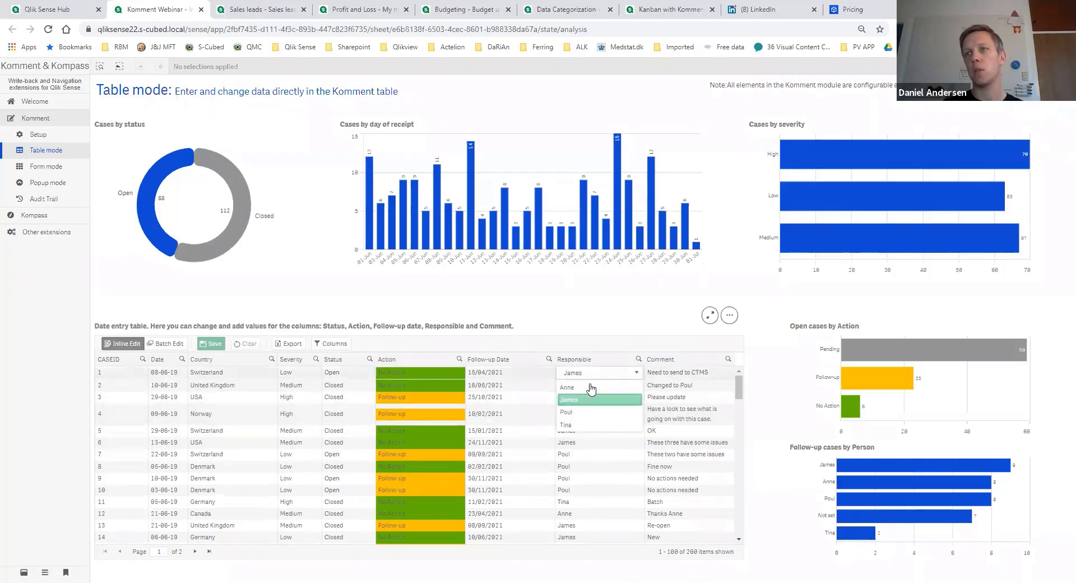
click(602, 413)
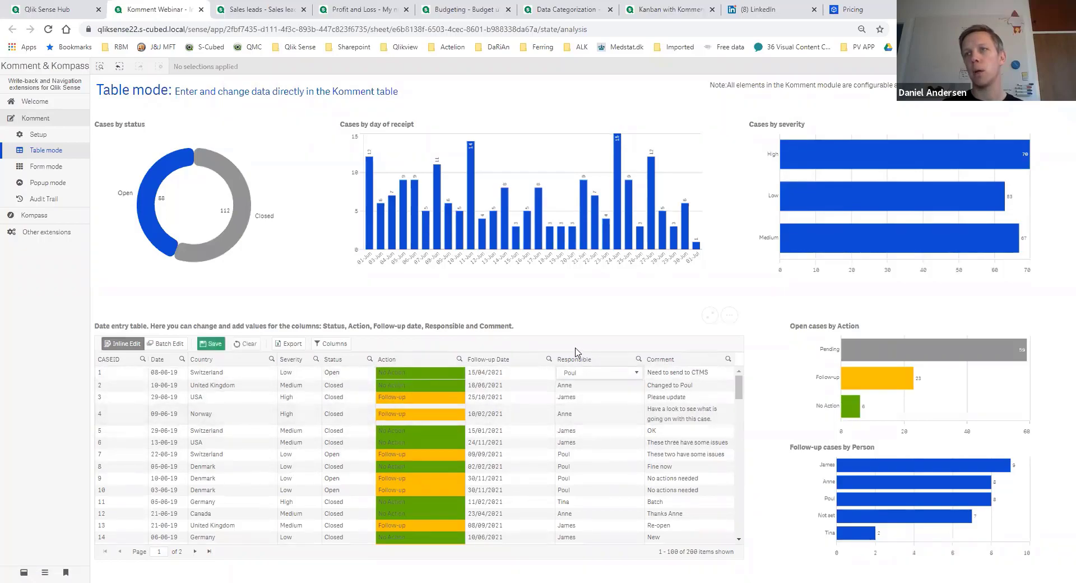
click(210, 344)
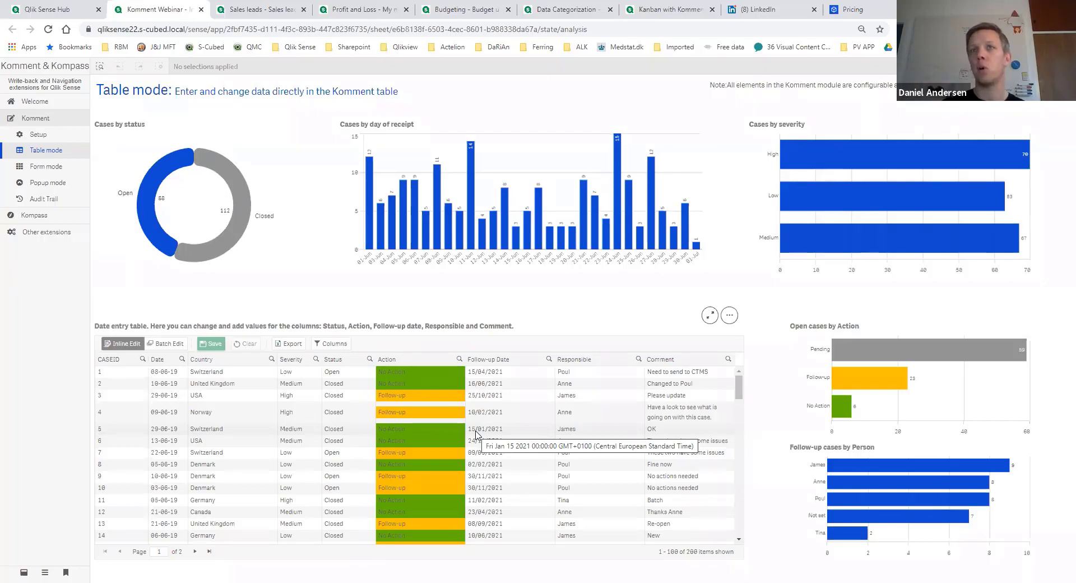
Choose the status Closed in the Form mode sheet's entry form and return to Table mode without saving.
click(55, 168)
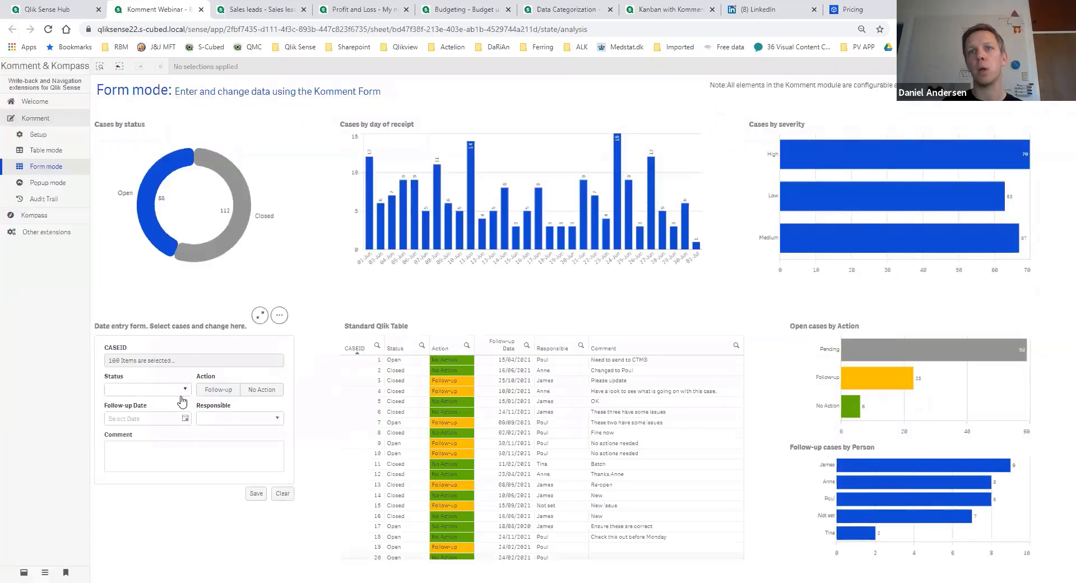
click(181, 389)
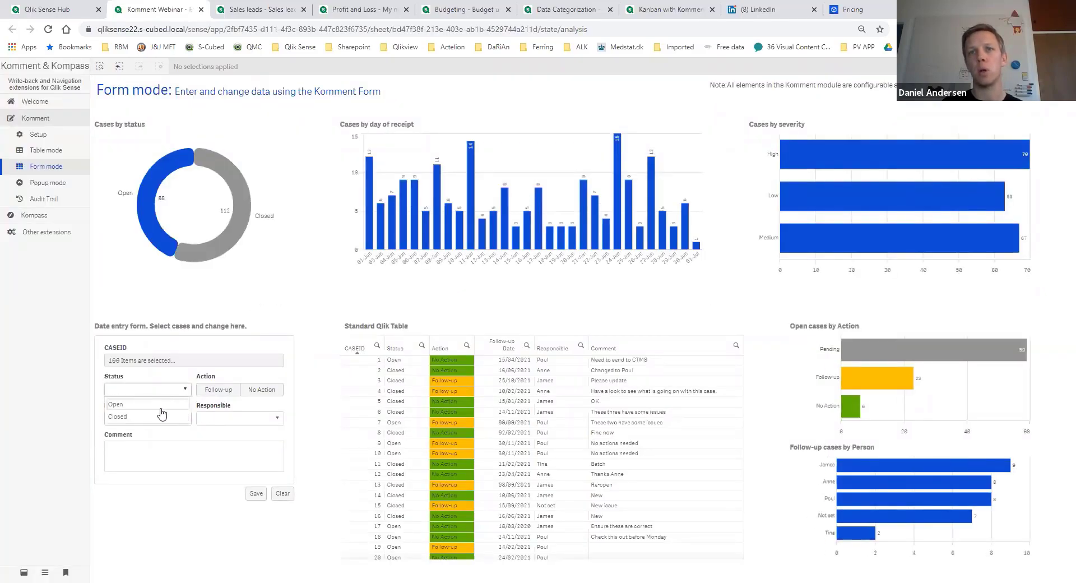
click(161, 416)
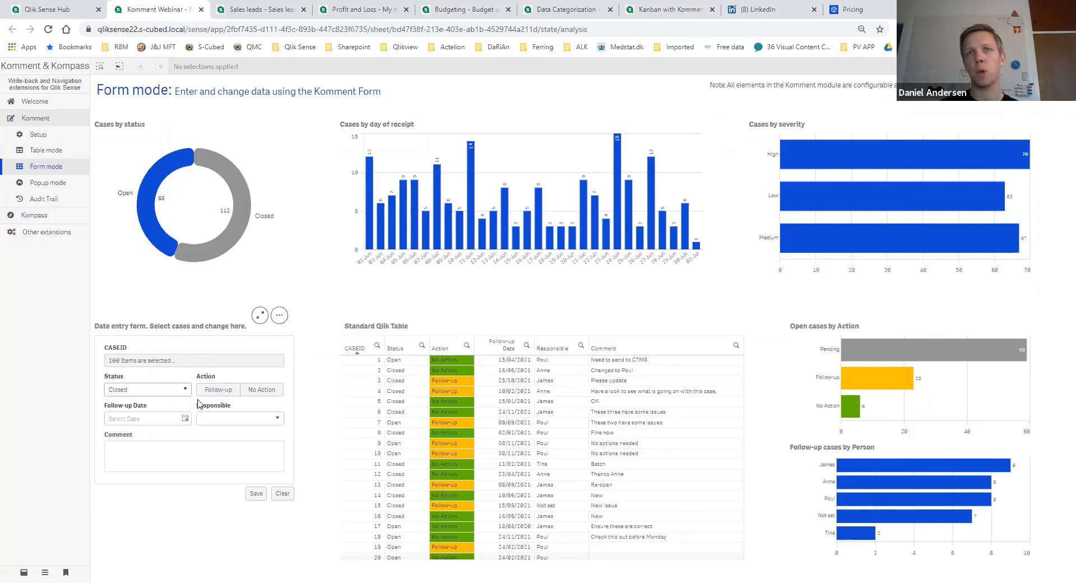
click(54, 150)
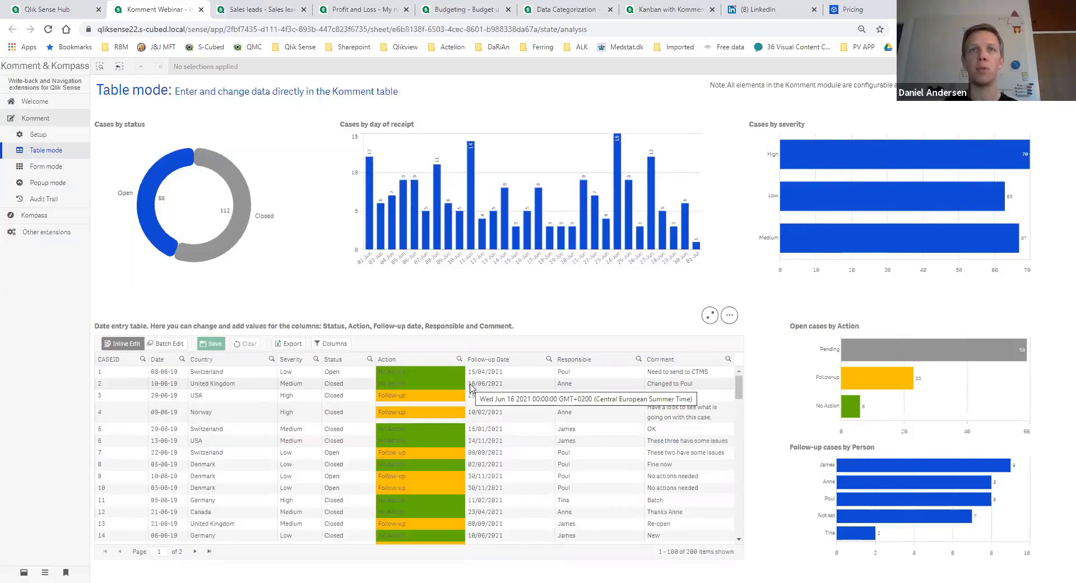
In the Sales leads app's CRM system sheet, set the Disney lead's project value to 3000 with Inline Edit.
click(265, 7)
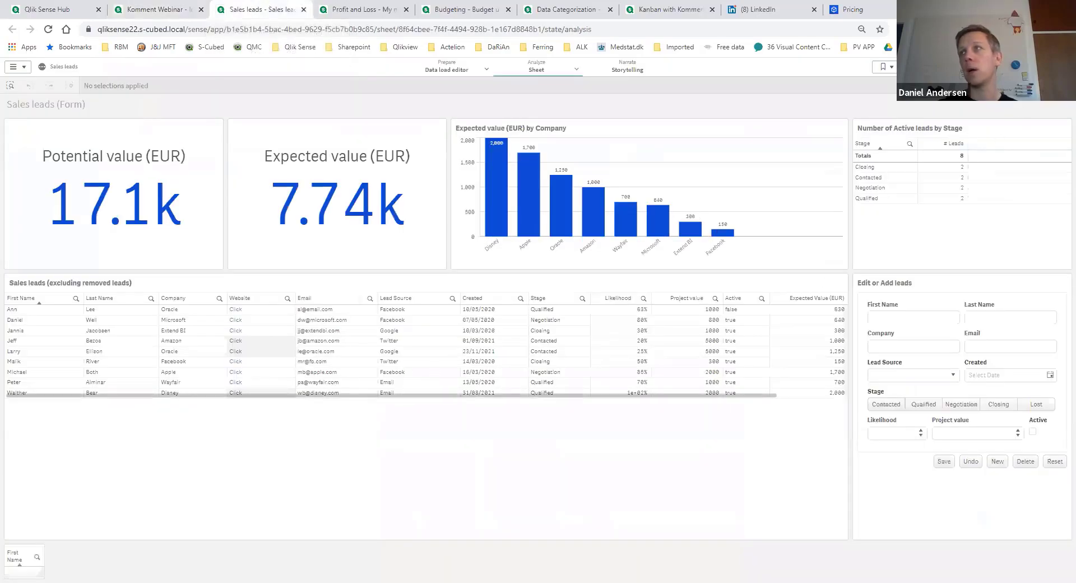
click(1048, 67)
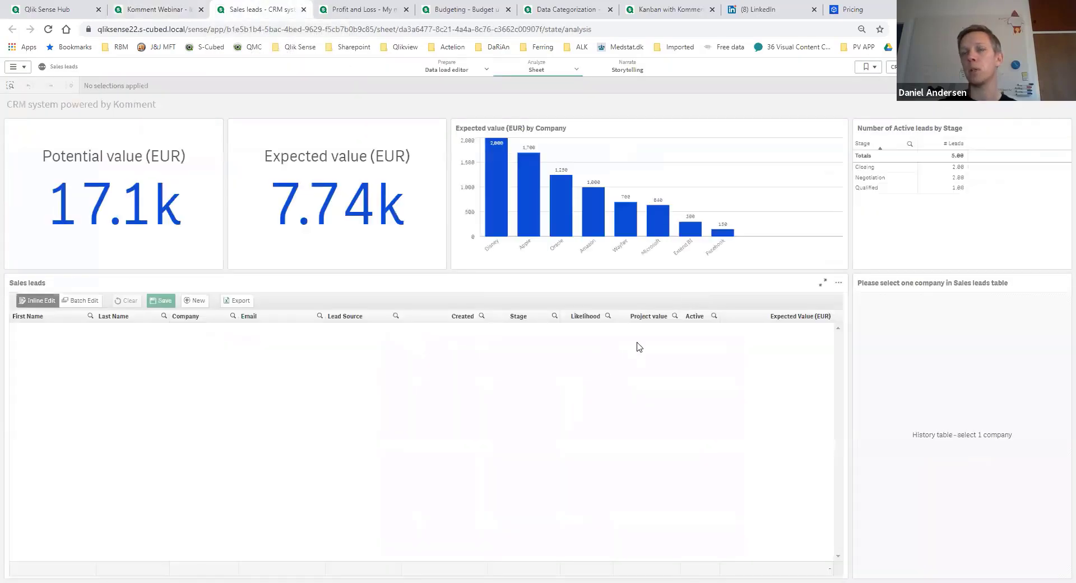
click(80, 301)
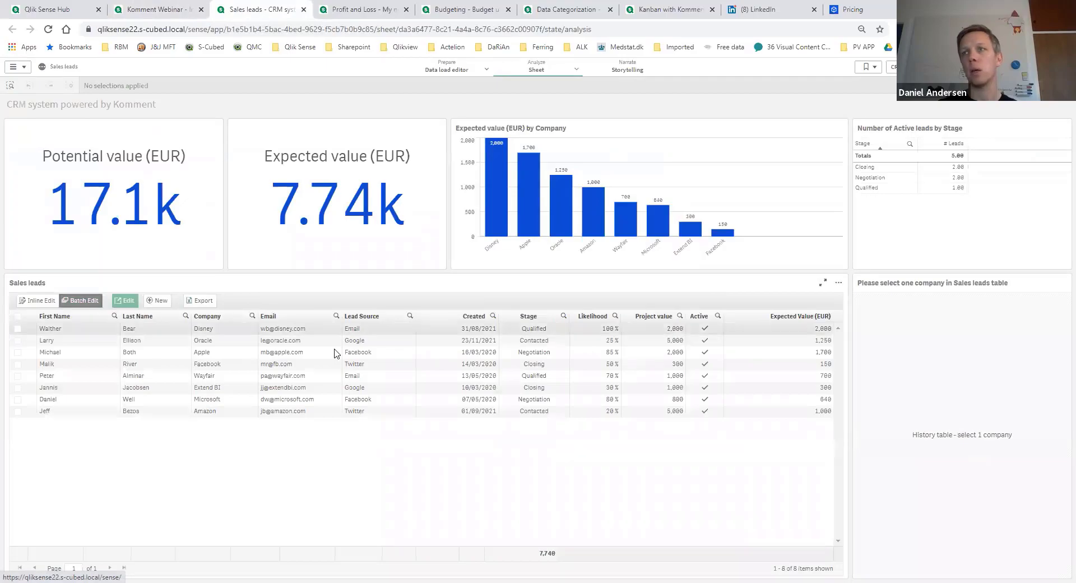
click(40, 300)
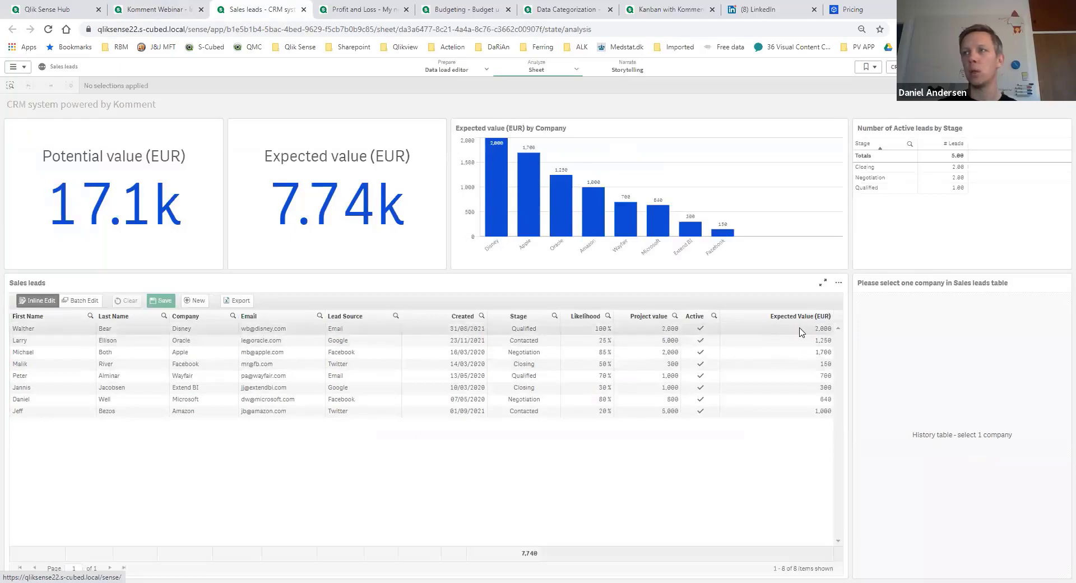
click(649, 331)
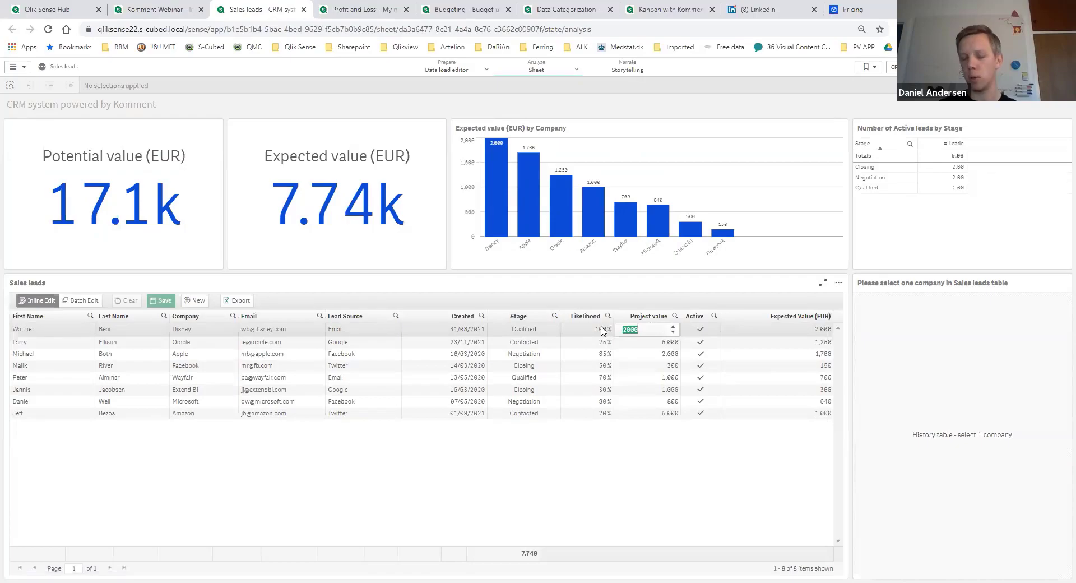
text(3000)
key(Return)
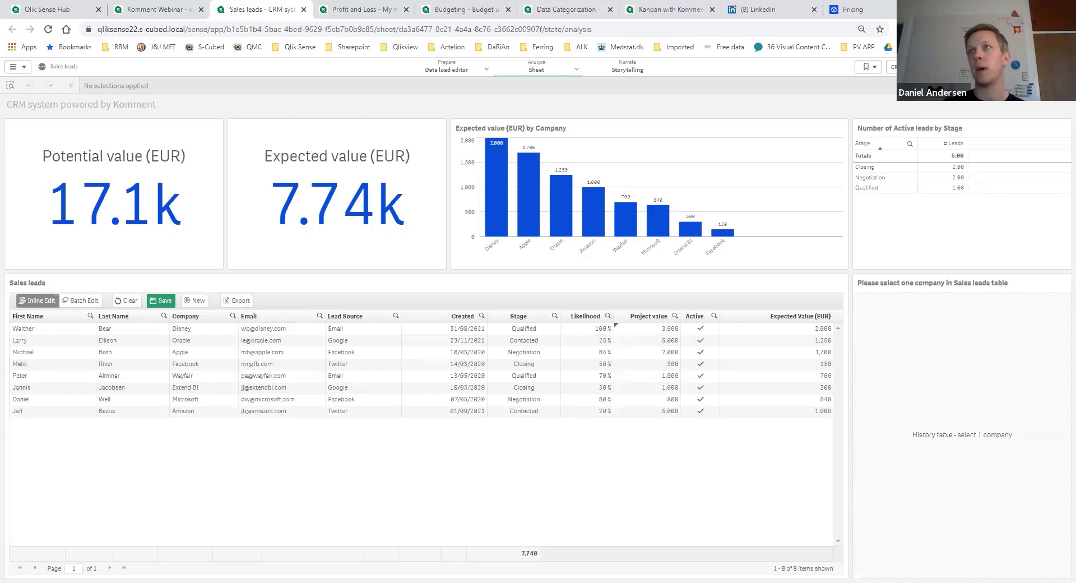
Return to the Extend BI pricing page and view its contact form and Partner Programme sections.
click(849, 6)
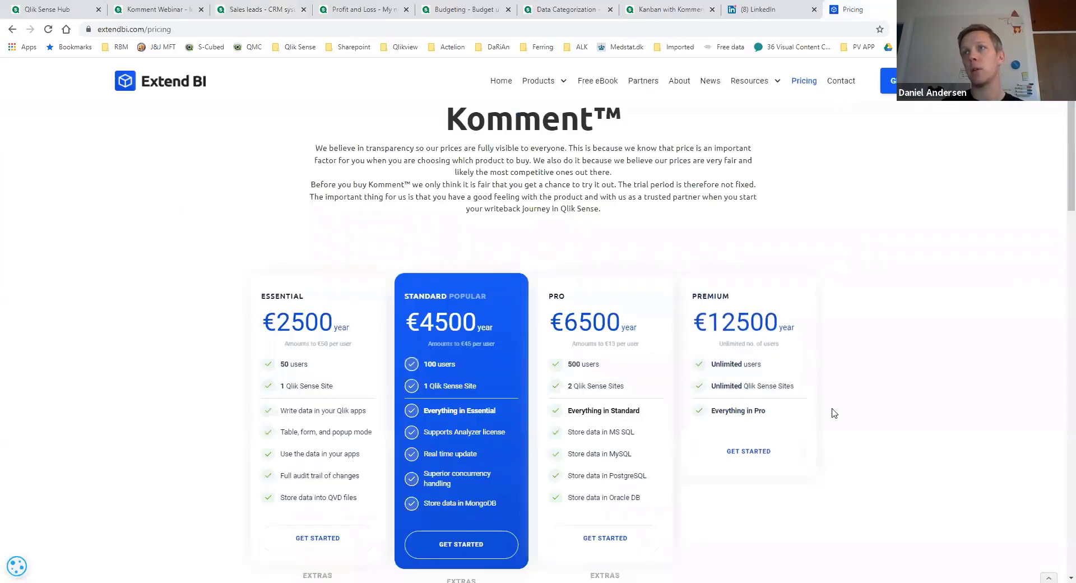
scroll(833, 413, down, 20)
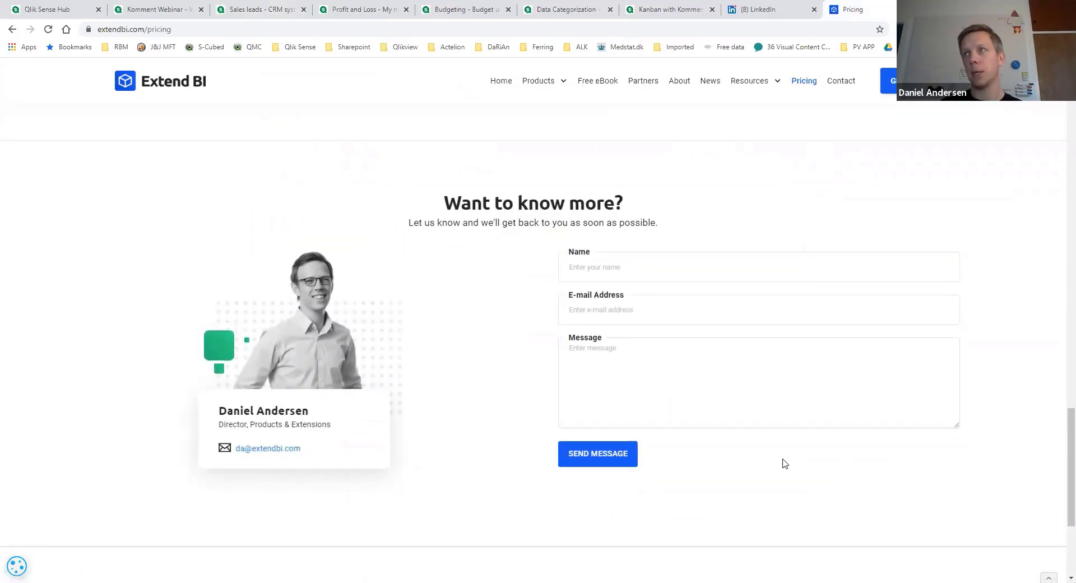
scroll(784, 464, up, 3)
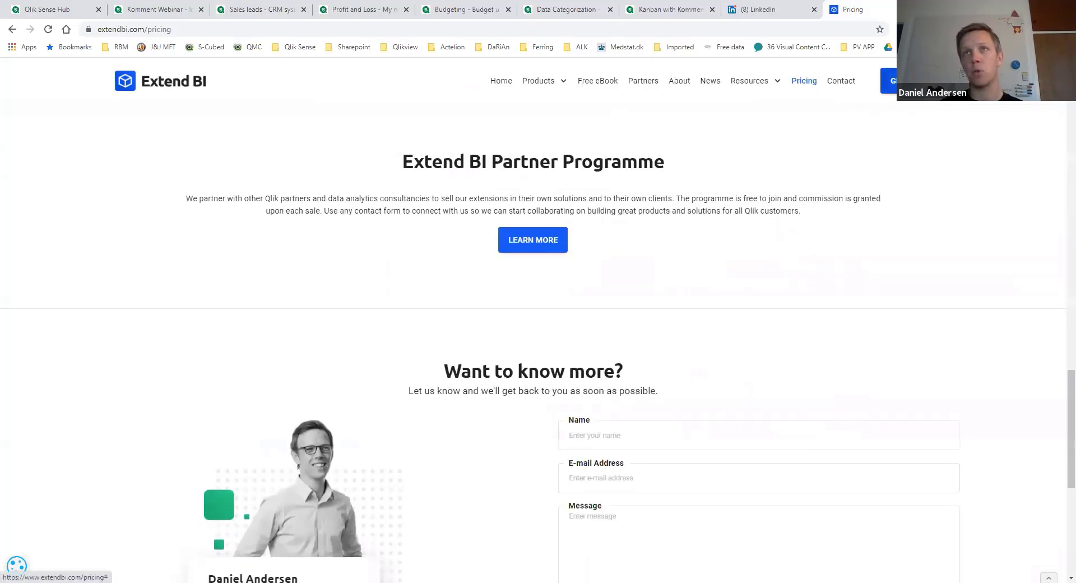